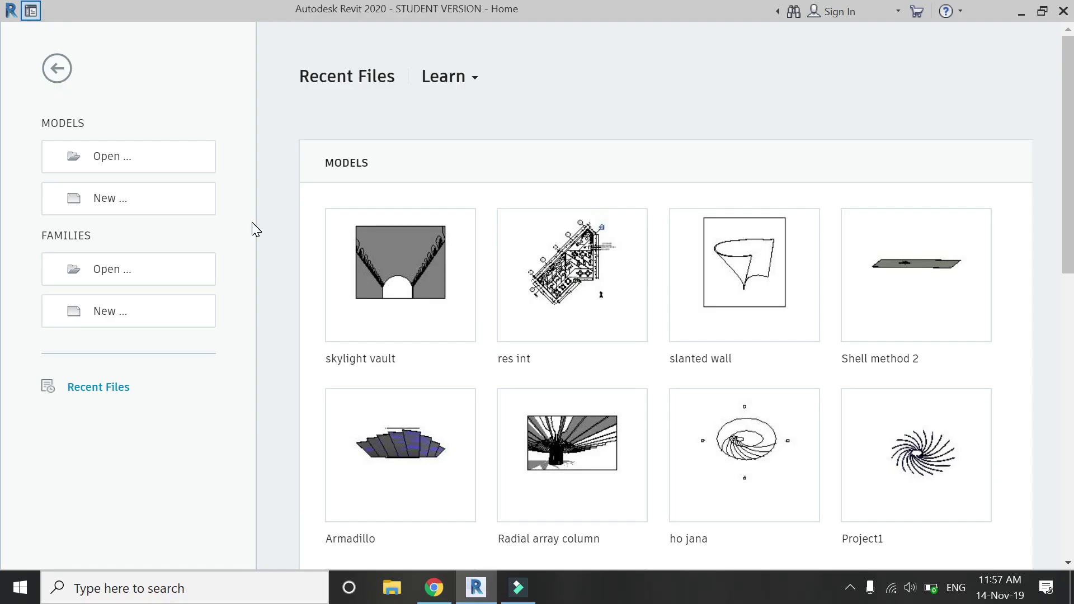
Create a new project from the Architectural Template and open the Level 2 floor plan.
left_click(168, 206)
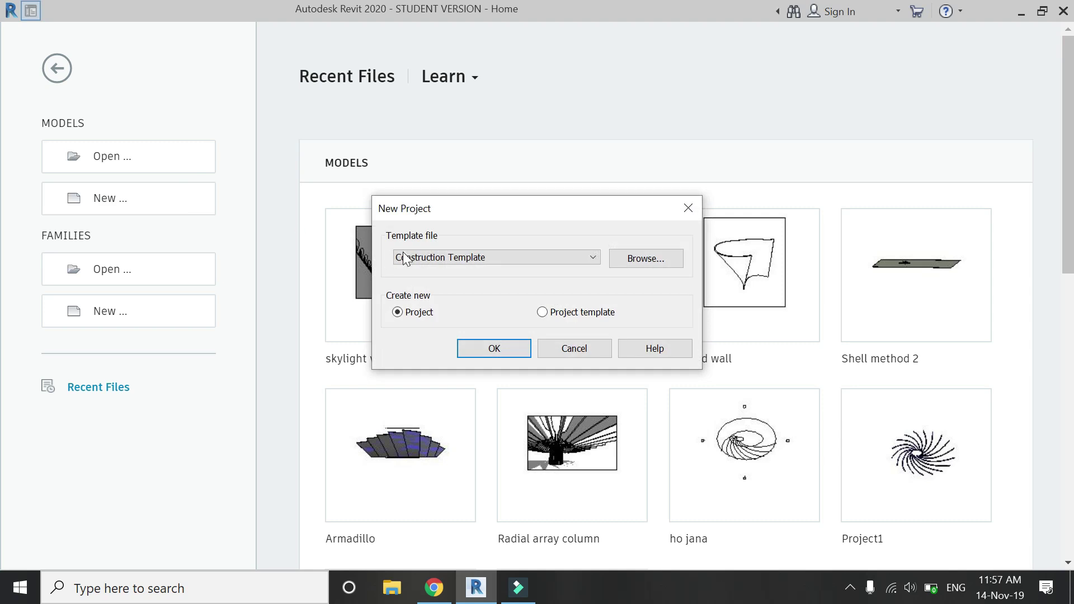
left_click(404, 258)
left_click(421, 291)
left_click(489, 355)
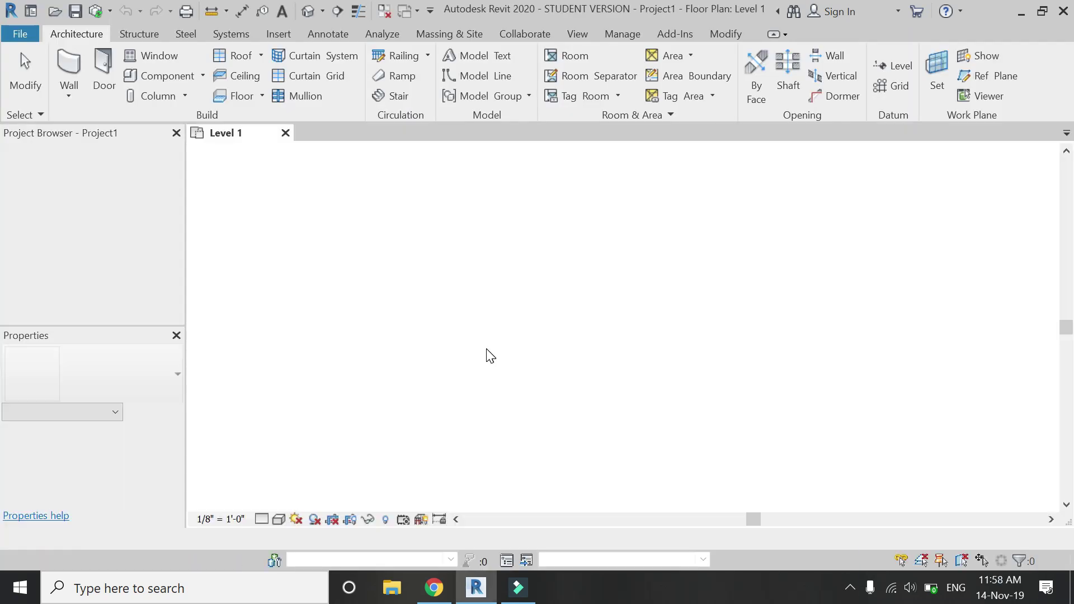
double_click(70, 197)
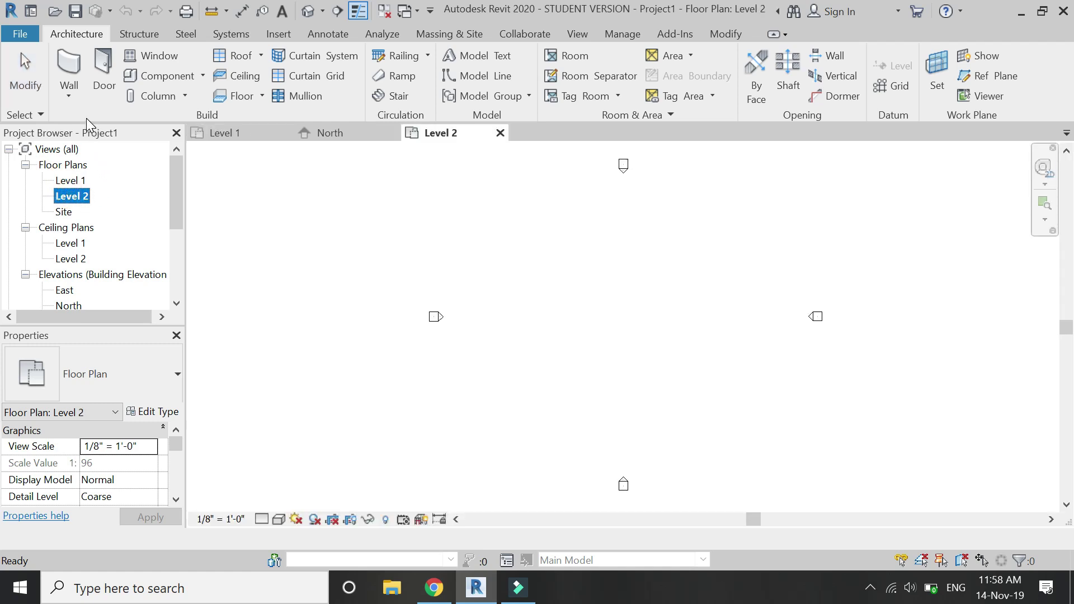
Draw a six-sided inscribed-polygon wall, 12' high, on Level 2.
left_click(74, 69)
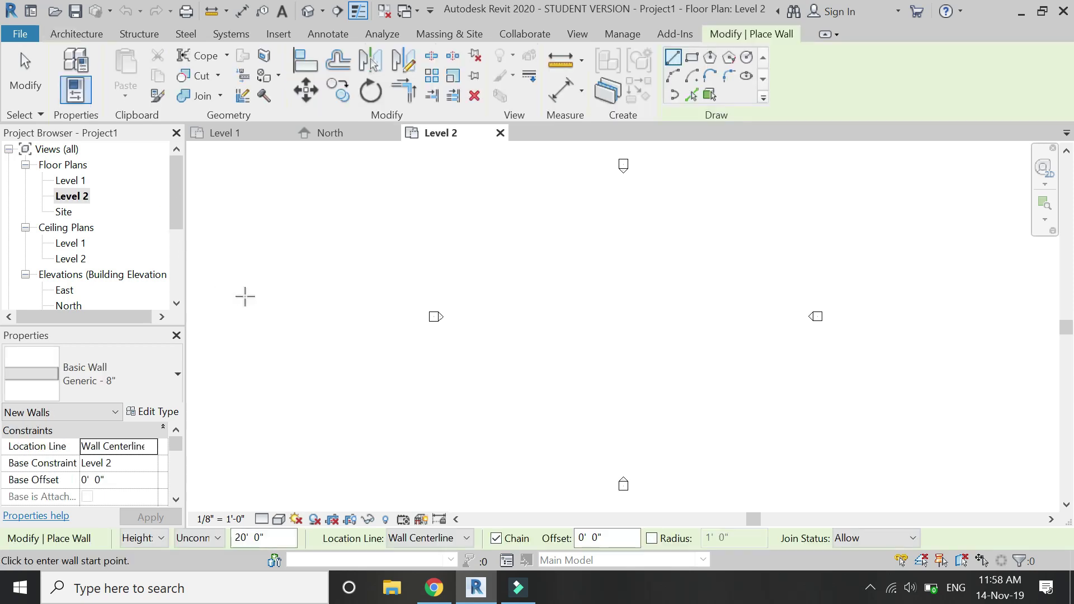
left_click(727, 56)
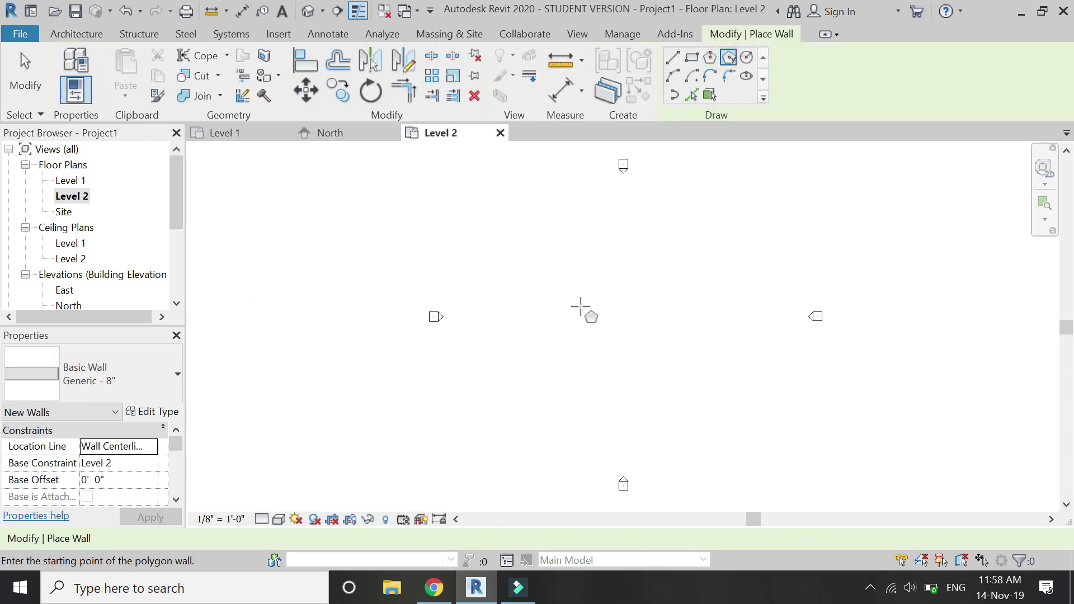
scroll(581, 307, "up", 2)
left_click(280, 543)
left_click_drag(280, 543, 195, 551)
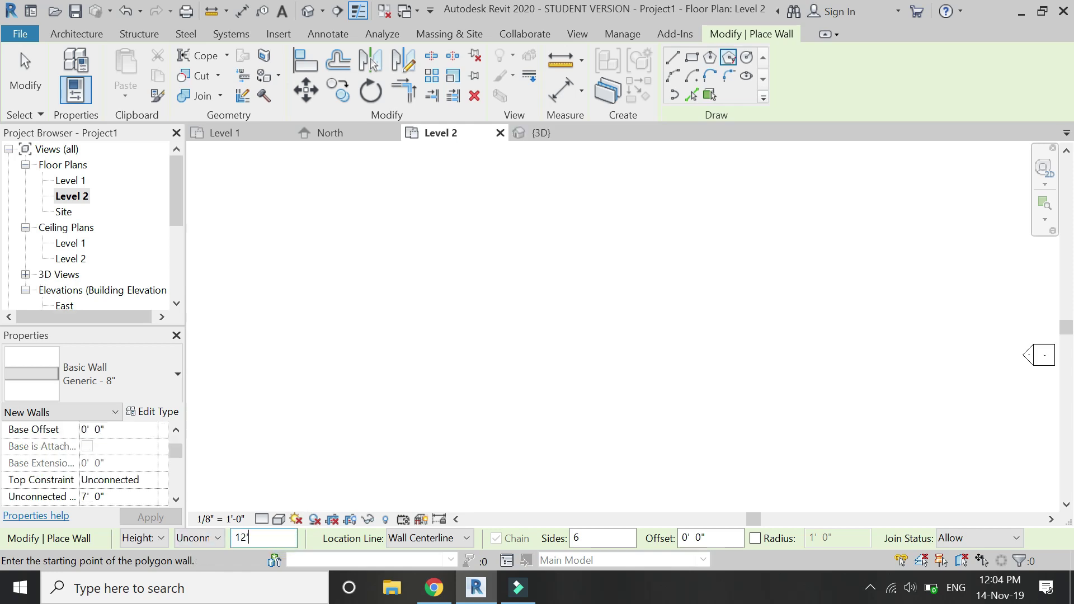
key("Return")
left_click(576, 313)
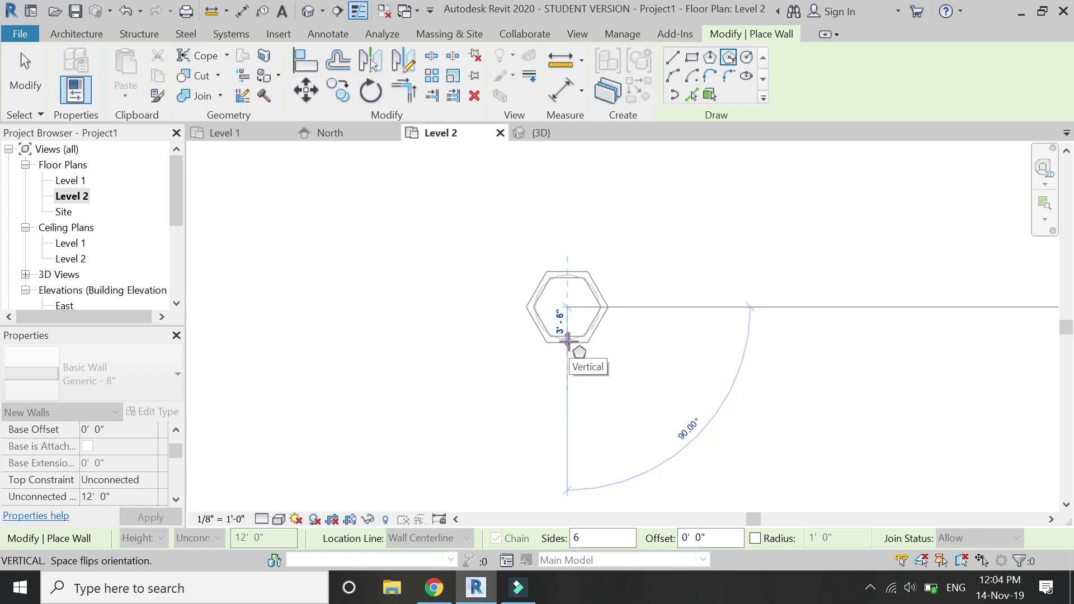
left_click(567, 340)
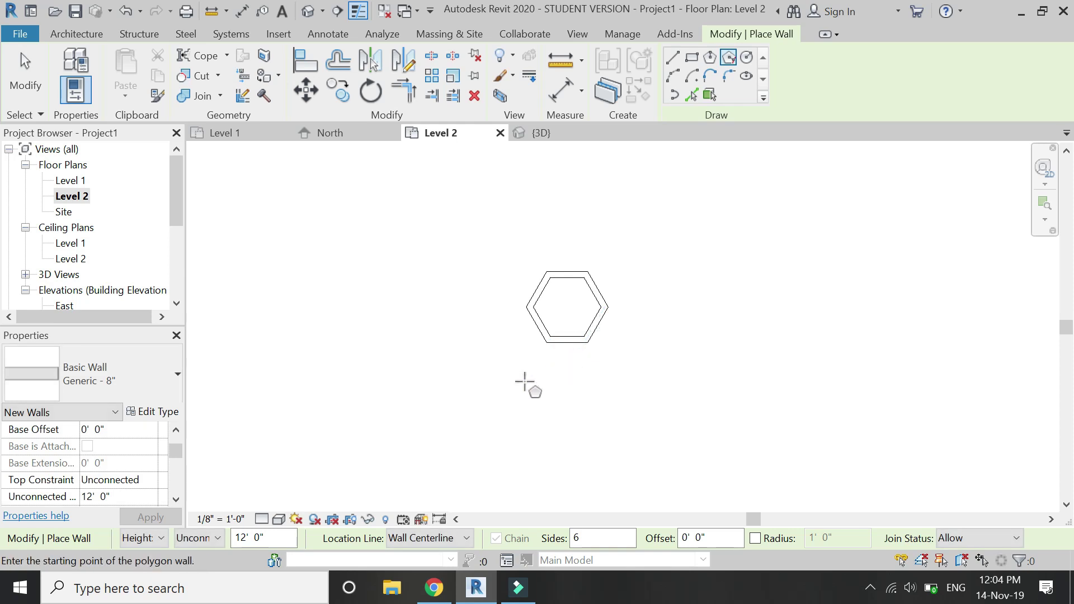
Show the walls in 3D and start a Generic Models in-place element with the default name.
key("Escape")
key("Escape")
left_click(542, 133)
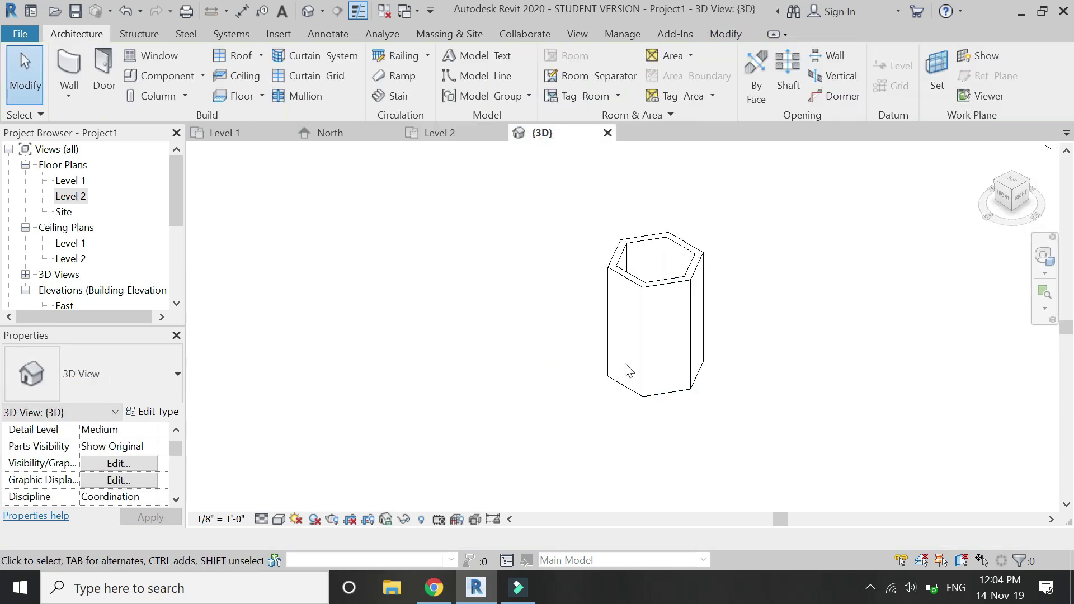
left_click(203, 76)
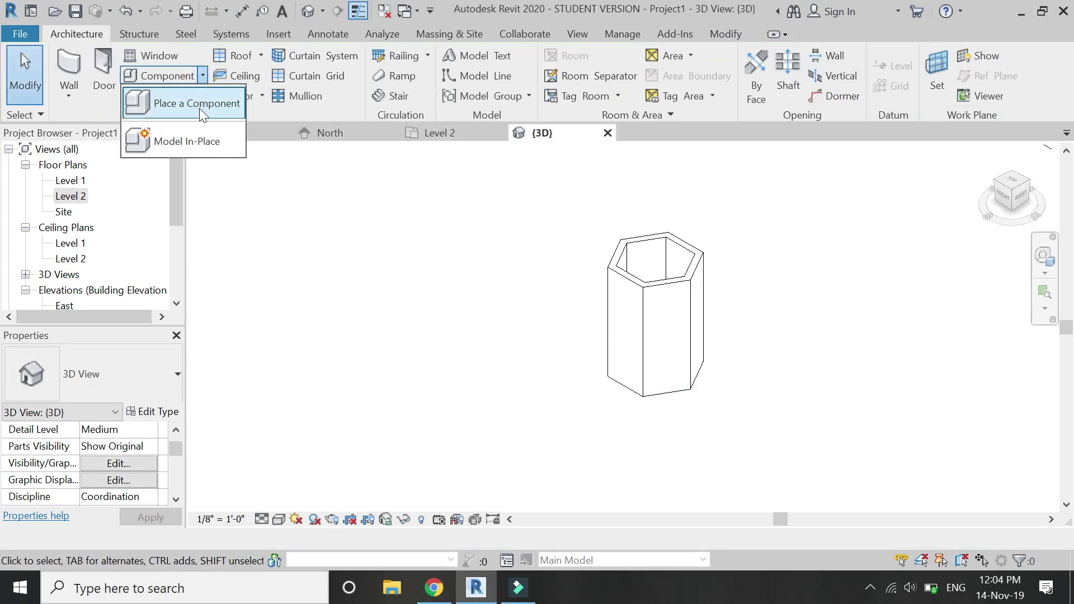
left_click(203, 144)
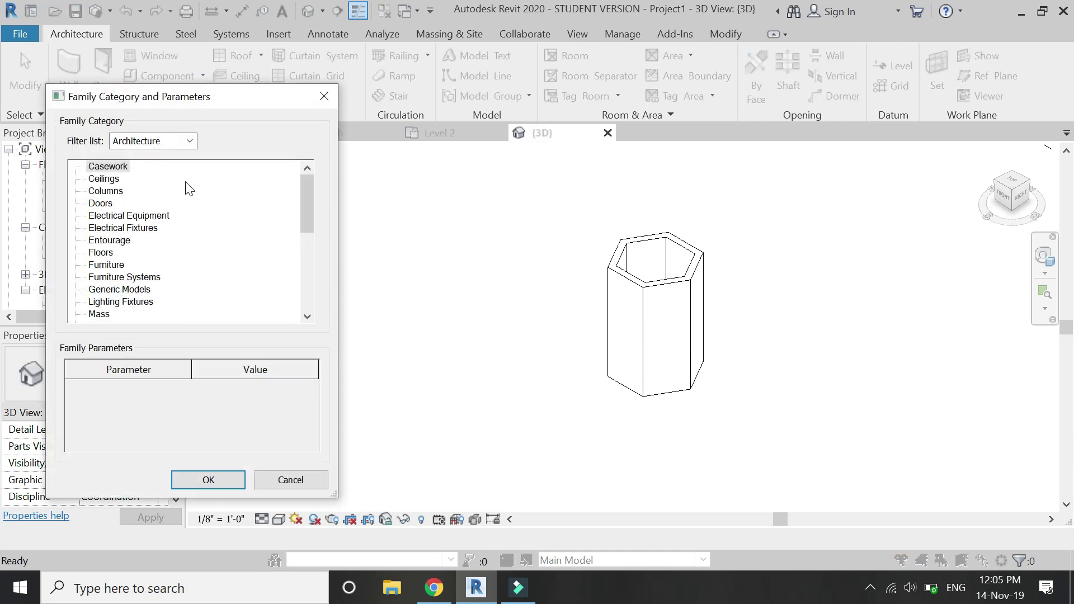
scroll(165, 251, "down", 1)
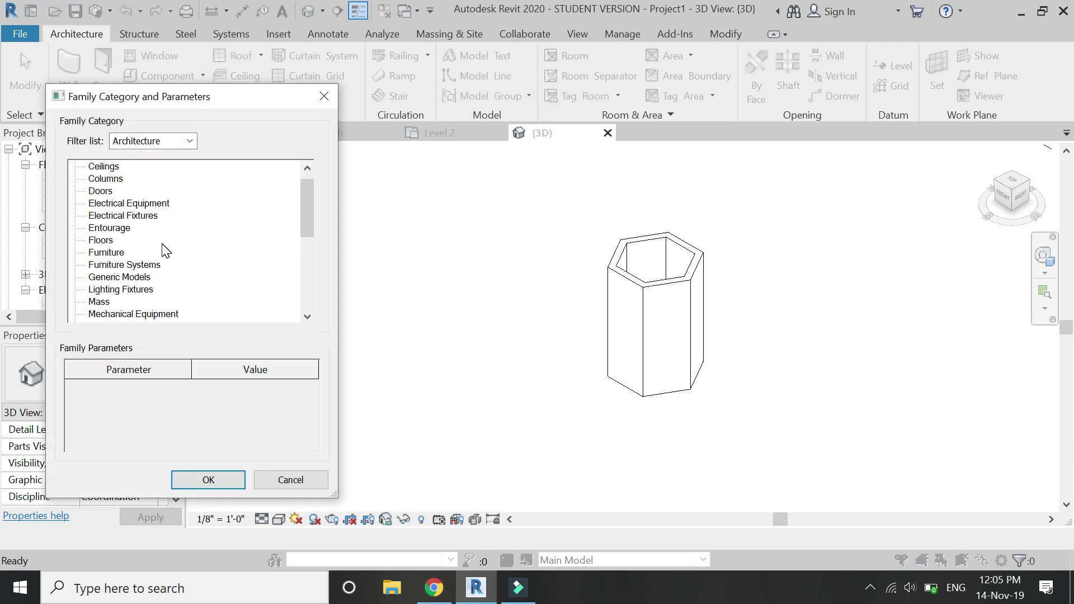
scroll(165, 251, "down", 2)
scroll(165, 251, "down", 4)
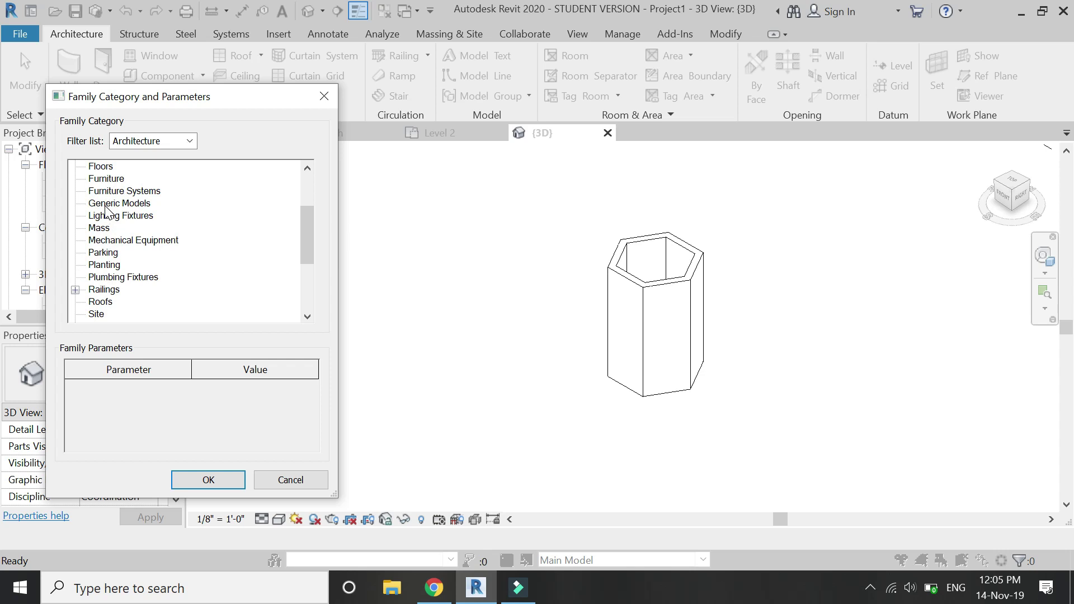
left_click(107, 206)
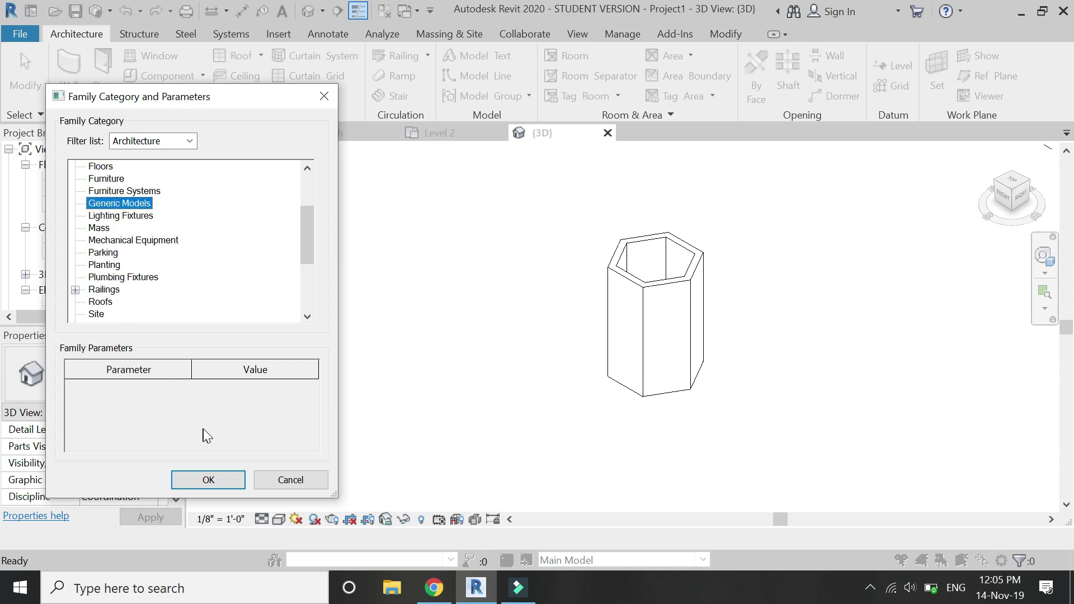
scroll(266, 271, "down", 5)
scroll(265, 278, "down", 5)
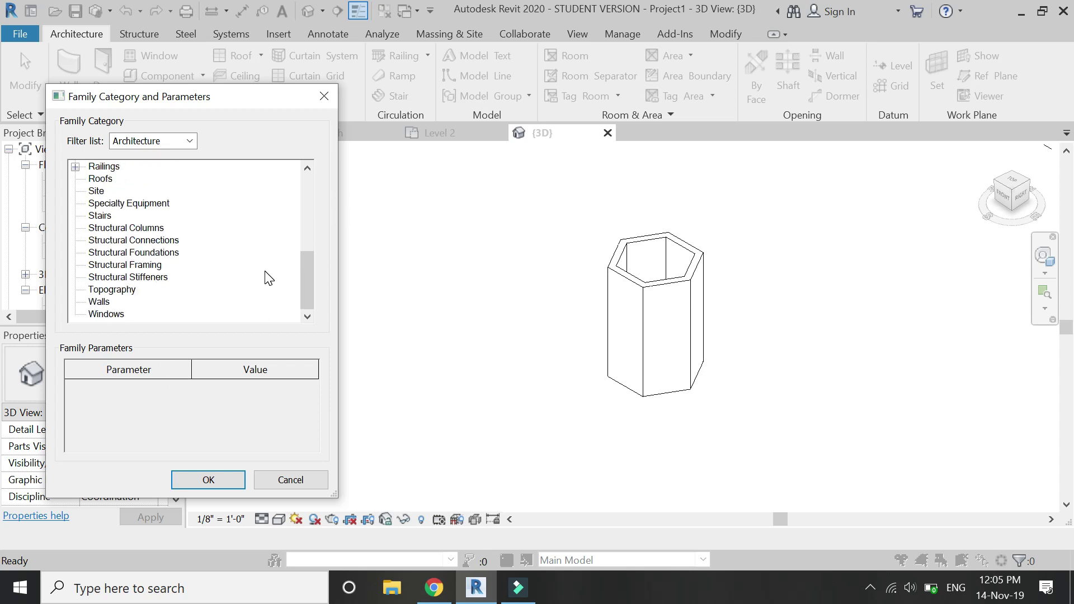
left_click(239, 482)
left_click(530, 325)
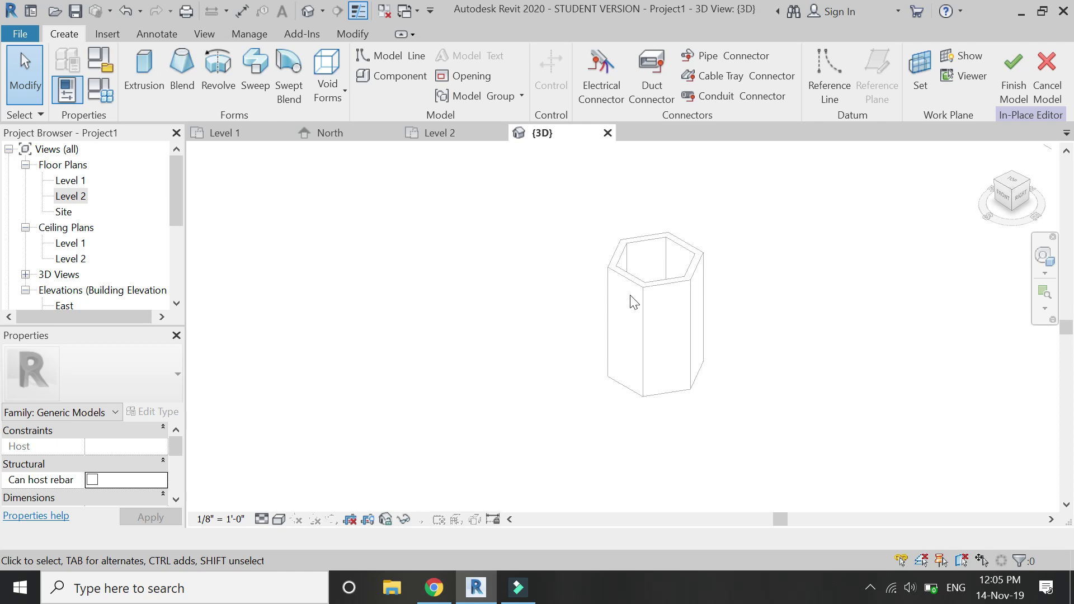
In the North elevation, draw a horizontal reference plane along the wall top.
left_click(343, 132)
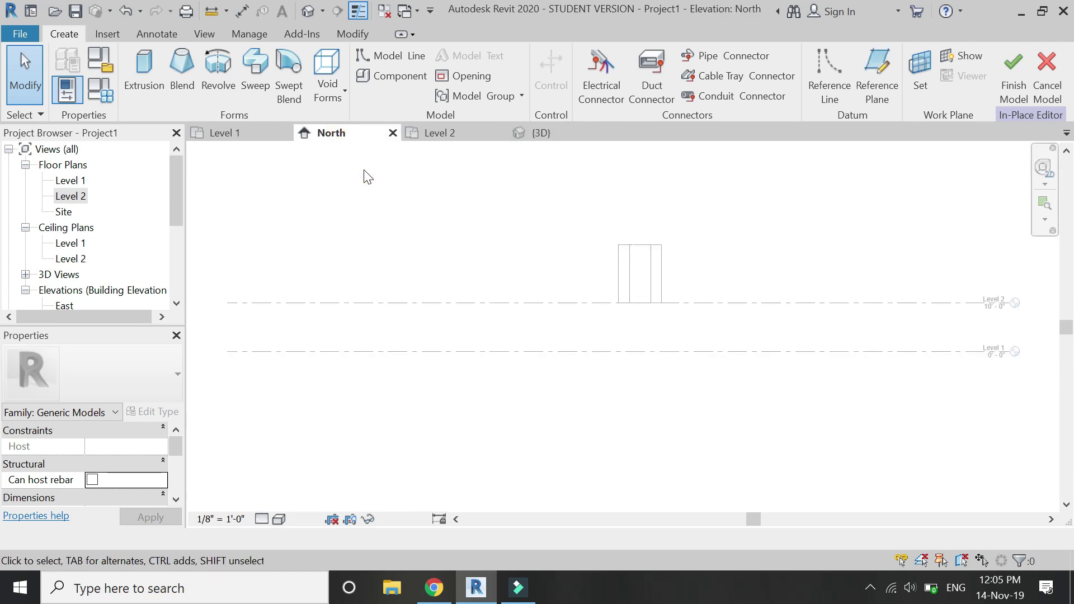
left_click(873, 73)
left_click(618, 247)
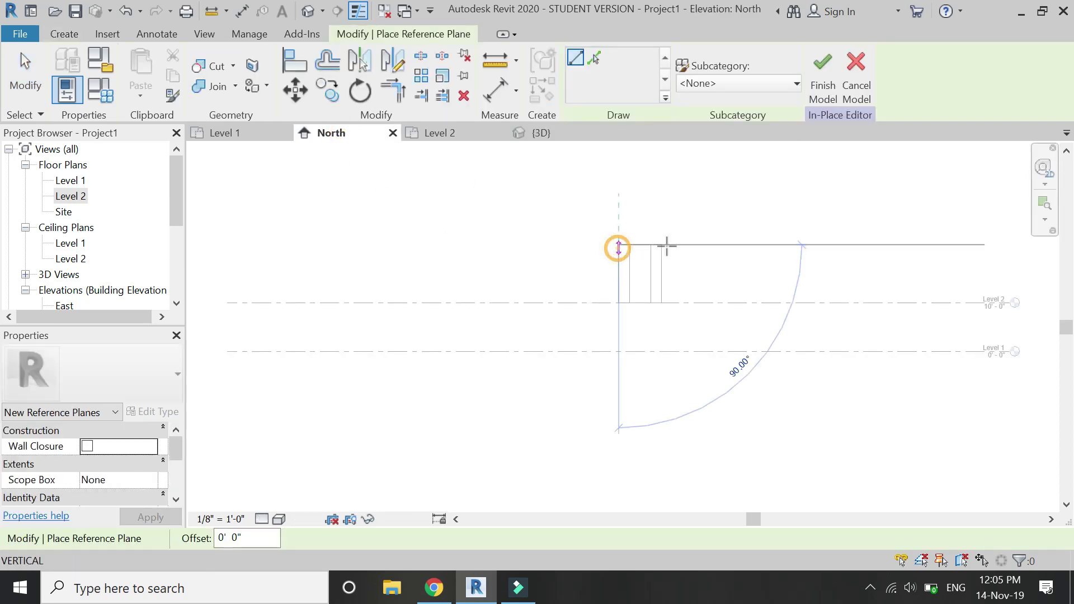
left_click(741, 244)
key("Escape")
key("Escape")
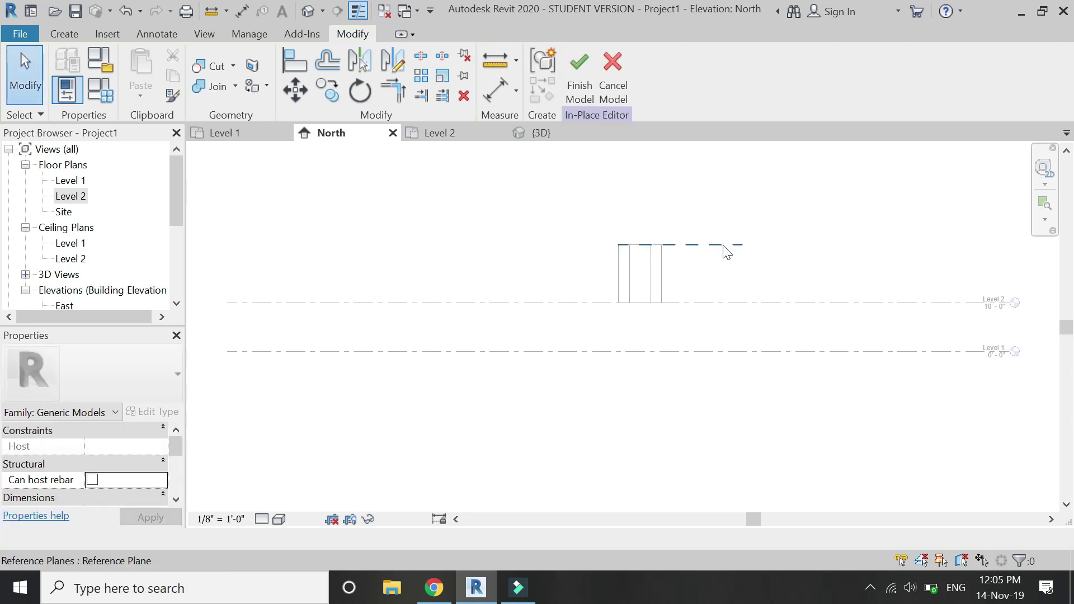
Name the reference plane 'top' and return to the Level 2 plan.
left_click(725, 245)
type("top")
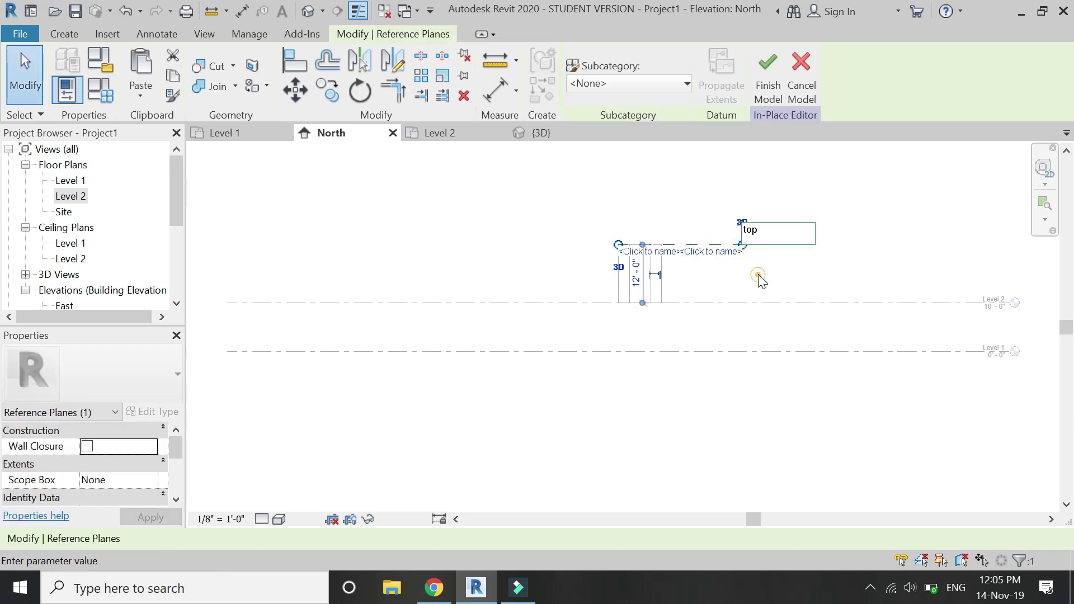
key("Return")
key("Escape")
scroll(746, 226, "up", 2)
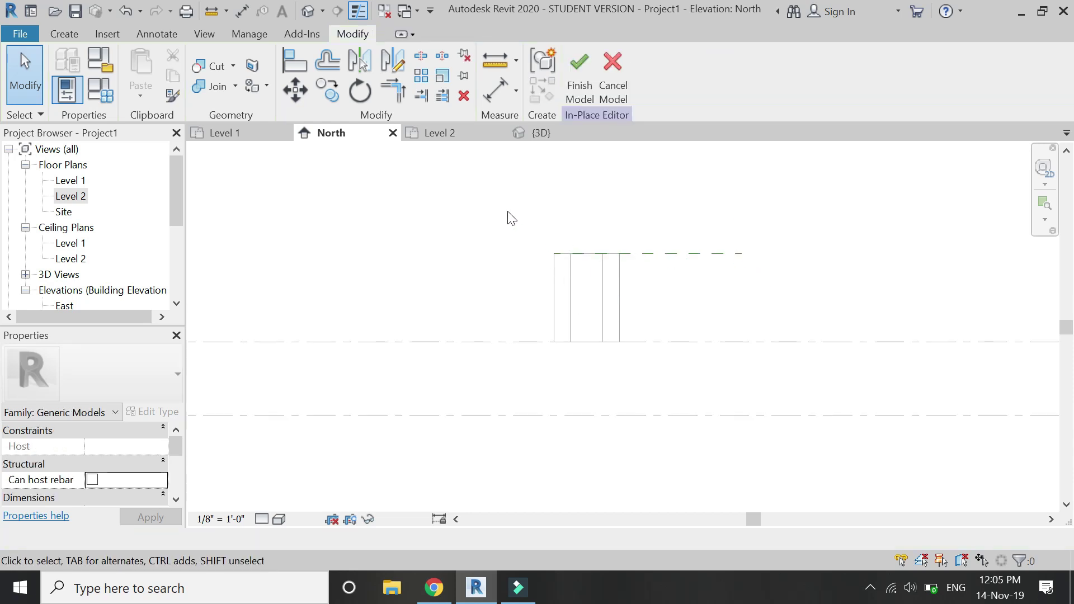
left_click(441, 133)
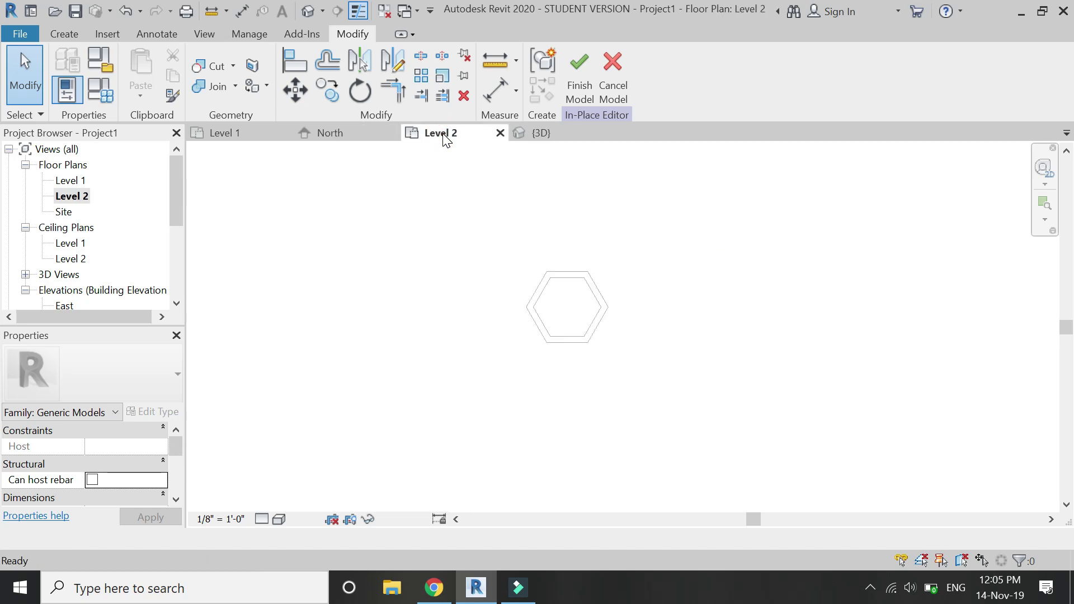
Start a sweep path sketch with the 'top' reference plane as its work plane.
left_click(54, 35)
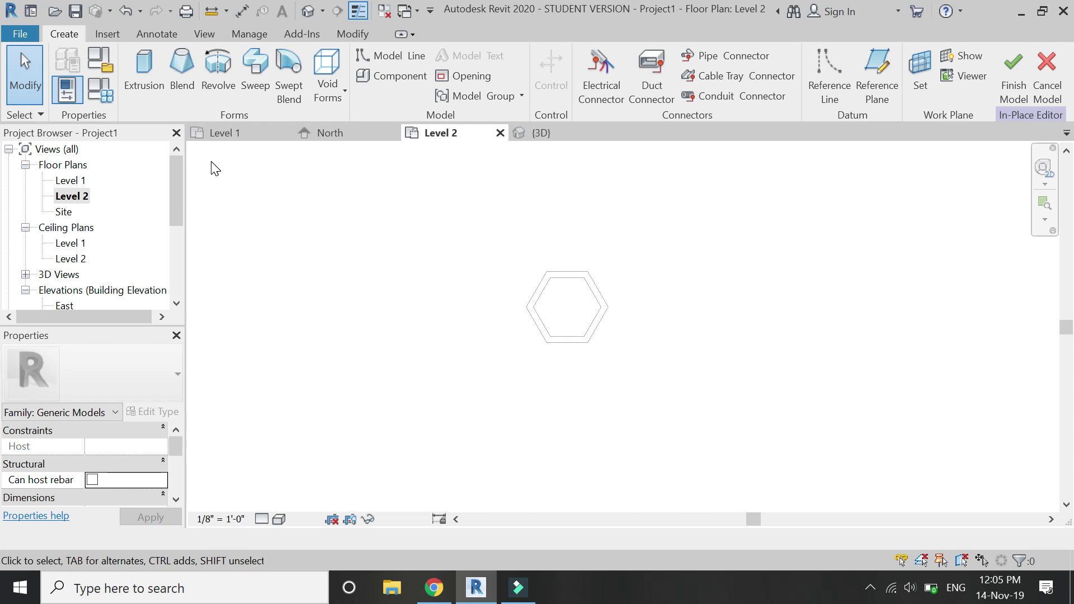
left_click(251, 85)
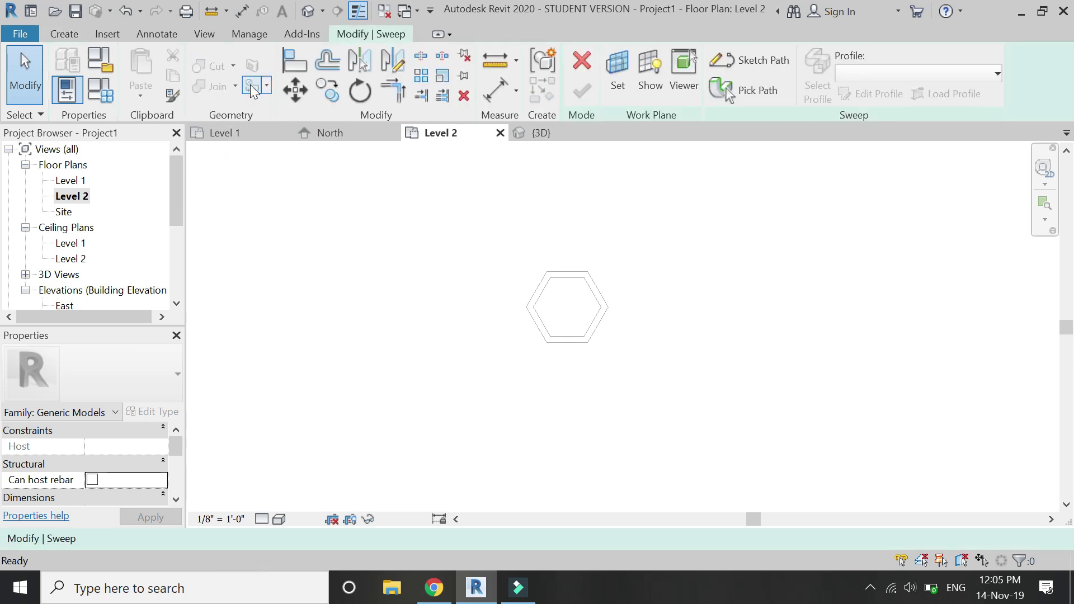
scroll(568, 293, "up", 1)
scroll(604, 314, "up", 2)
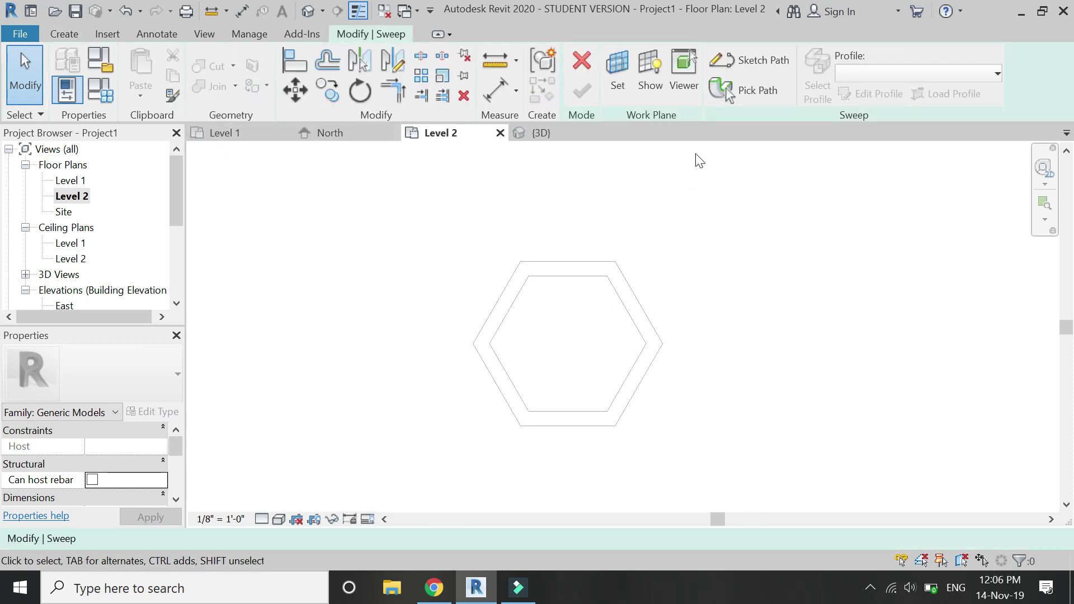
left_click(742, 57)
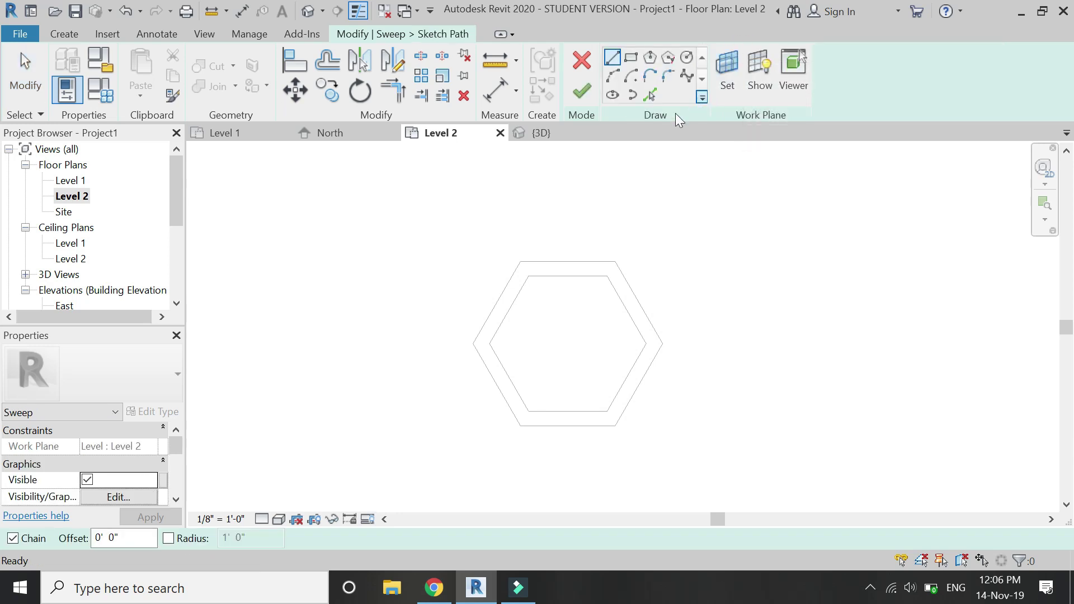
left_click(649, 95)
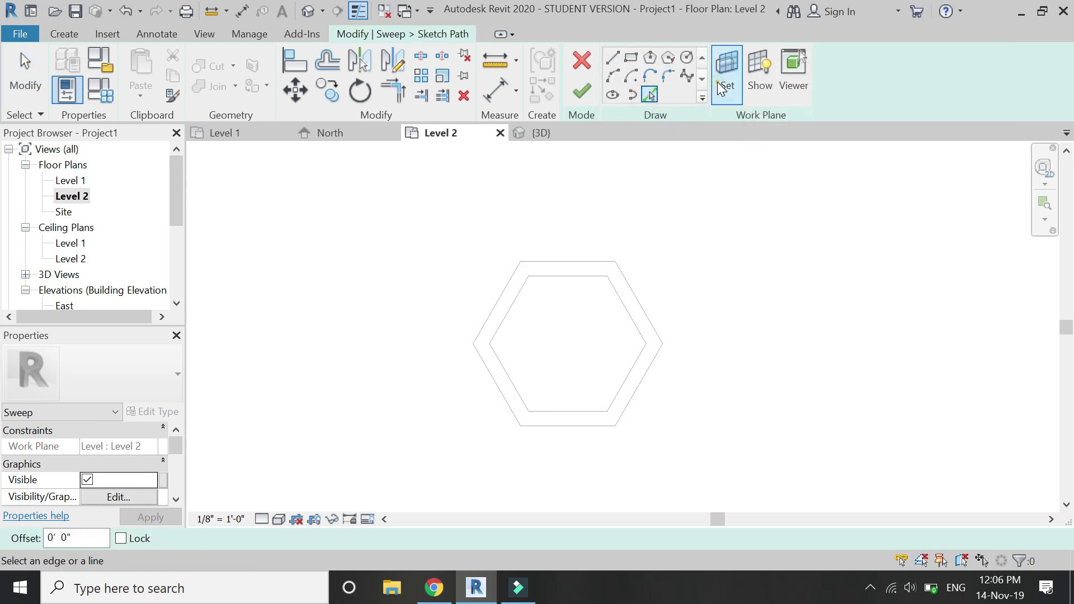
left_click(727, 72)
left_click(793, 380)
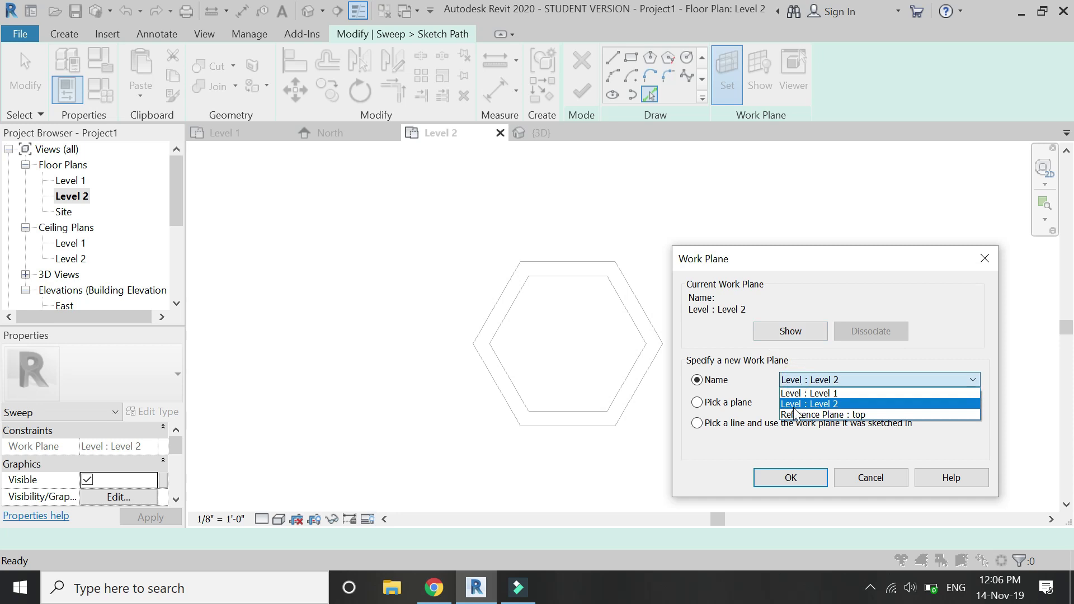
left_click(792, 410)
left_click(788, 476)
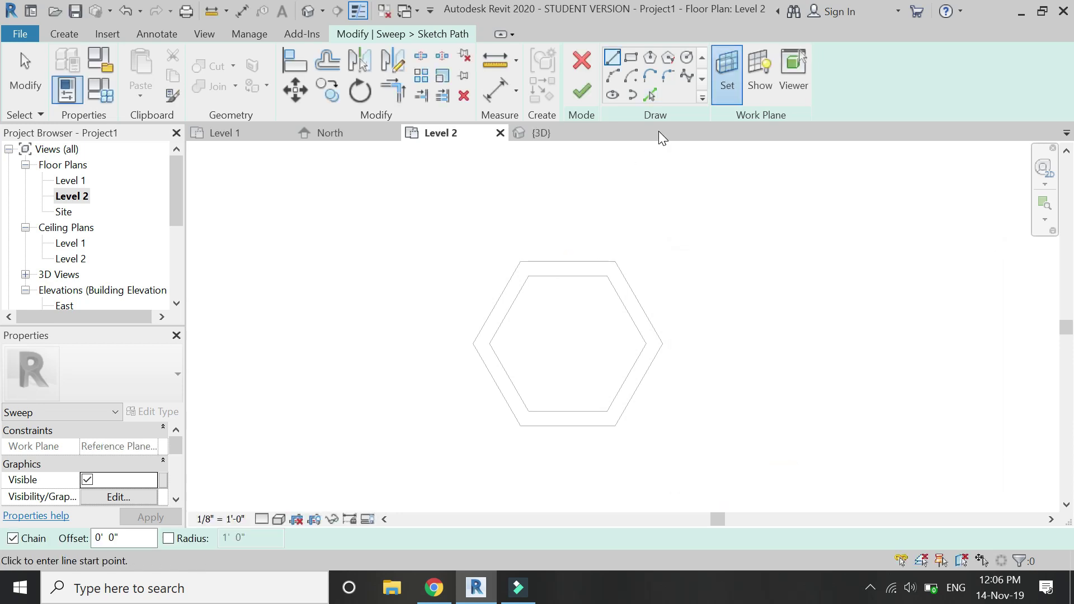
Pick all six hexagon wall edges as the sweep path and finish the path.
left_click(649, 95)
left_click(549, 263)
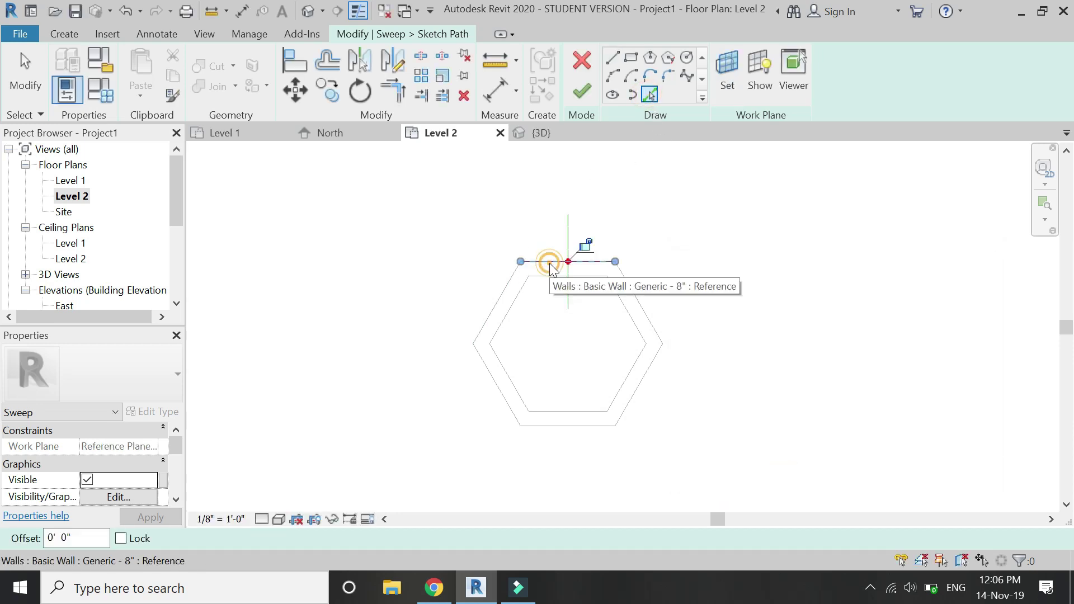
left_click(502, 301)
left_click(495, 385)
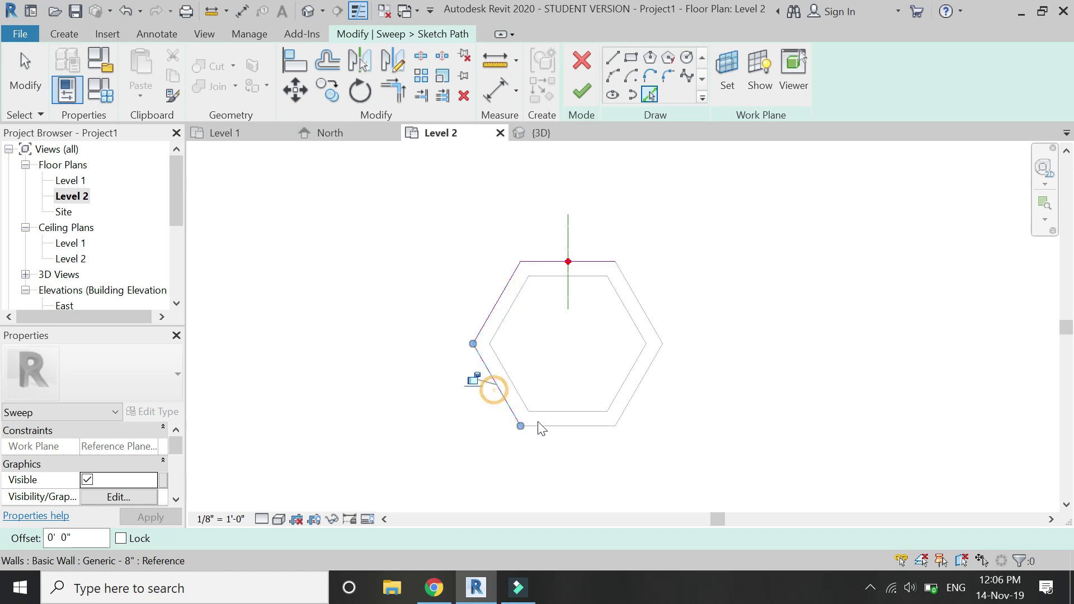
left_click(560, 428)
left_click(647, 379)
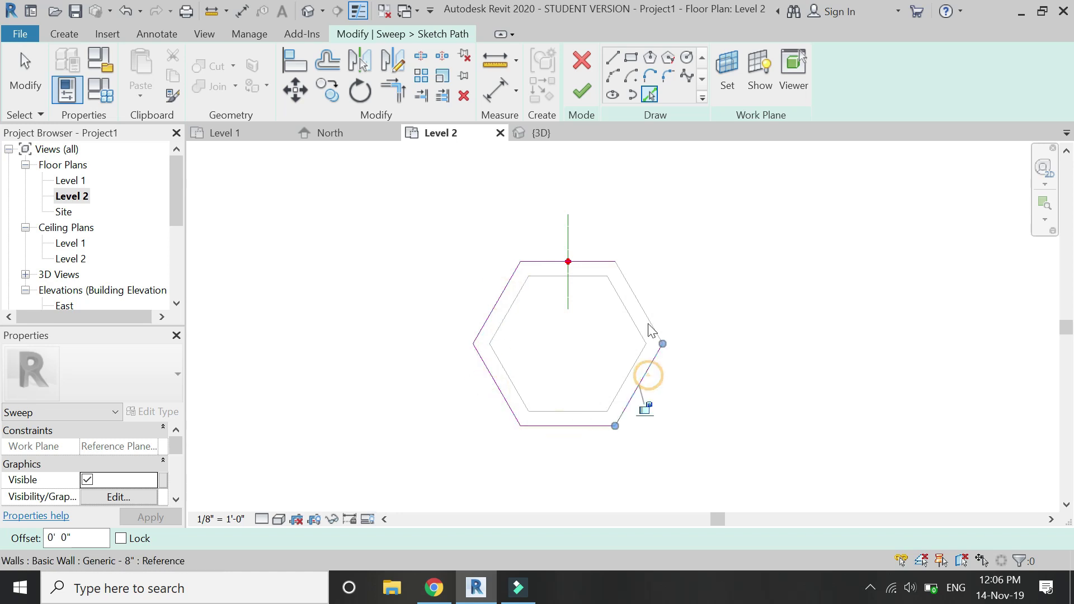
left_click(649, 310)
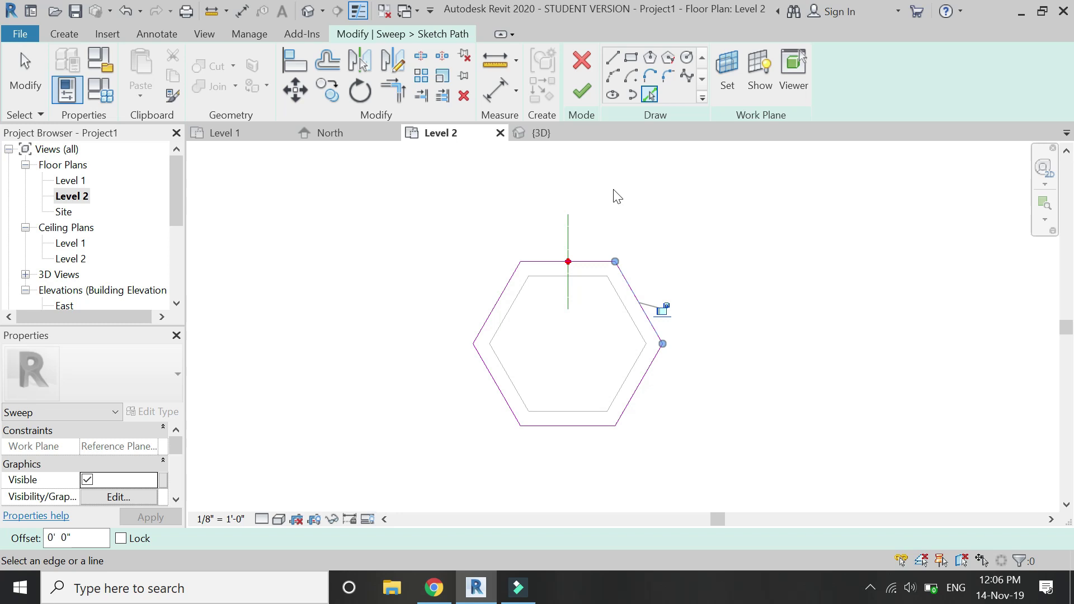
left_click(581, 93)
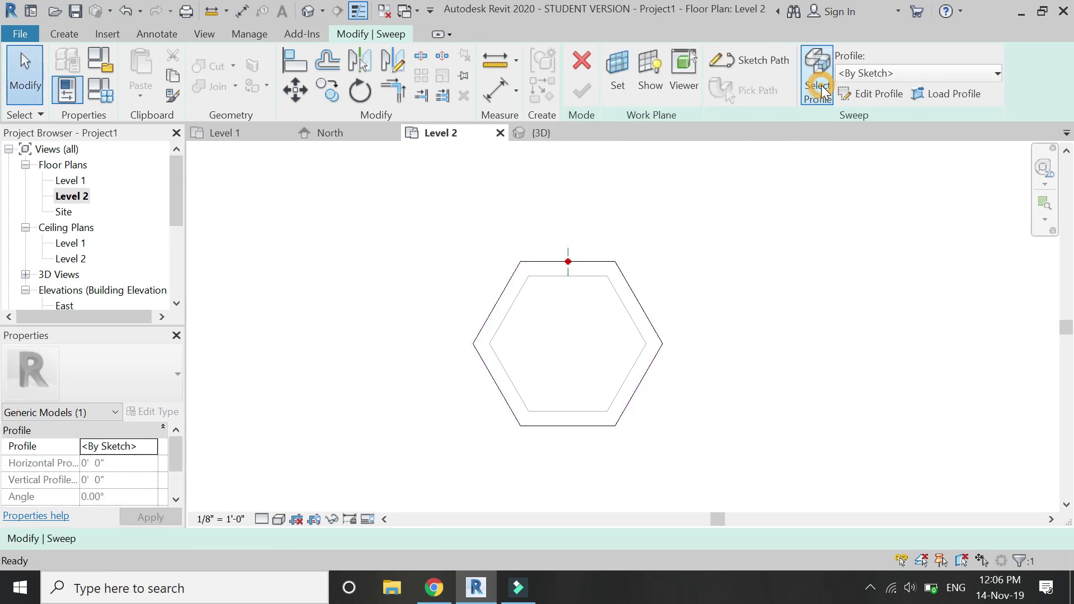
Edit the sweep profile in the Elevation: East view.
left_click(845, 97)
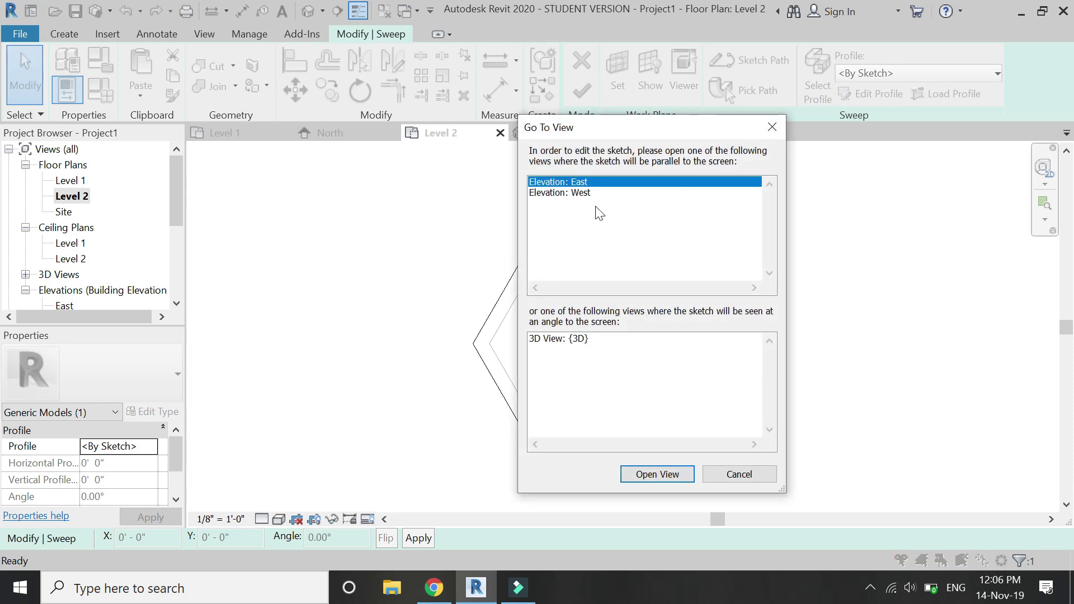
left_click(642, 476)
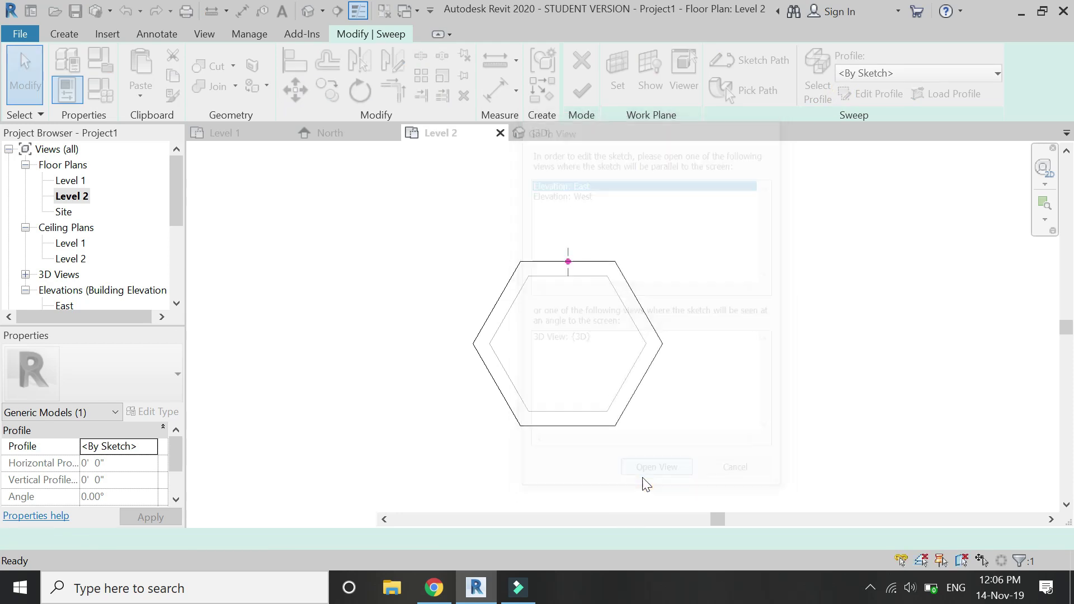
scroll(710, 252, "up", 2)
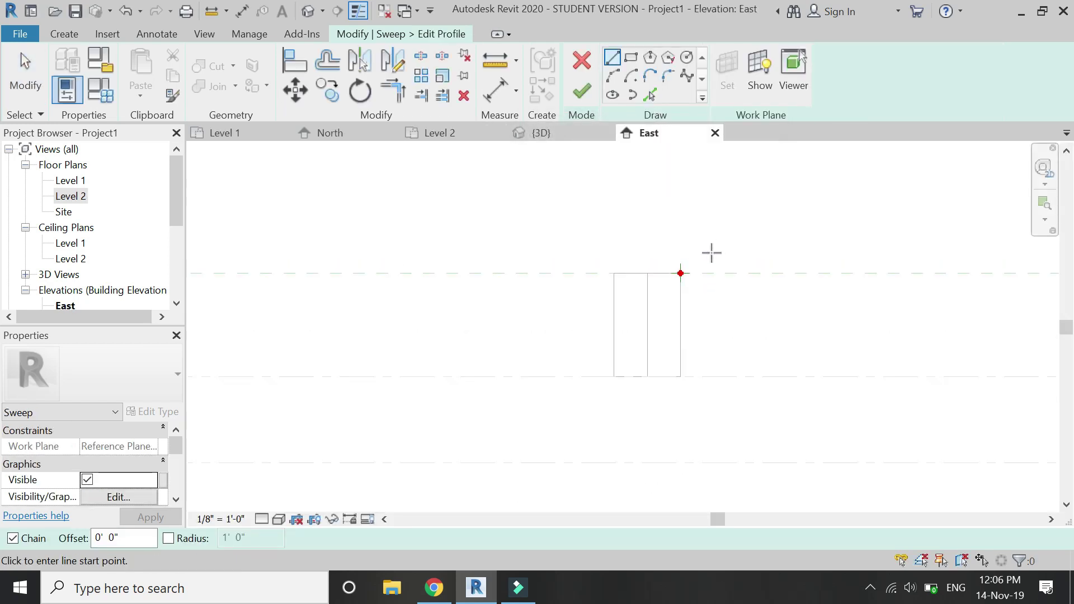
scroll(678, 251, "up", 3)
scroll(673, 242, "up", 2)
scroll(672, 243, "up", 1)
scroll(506, 451, "down", 3)
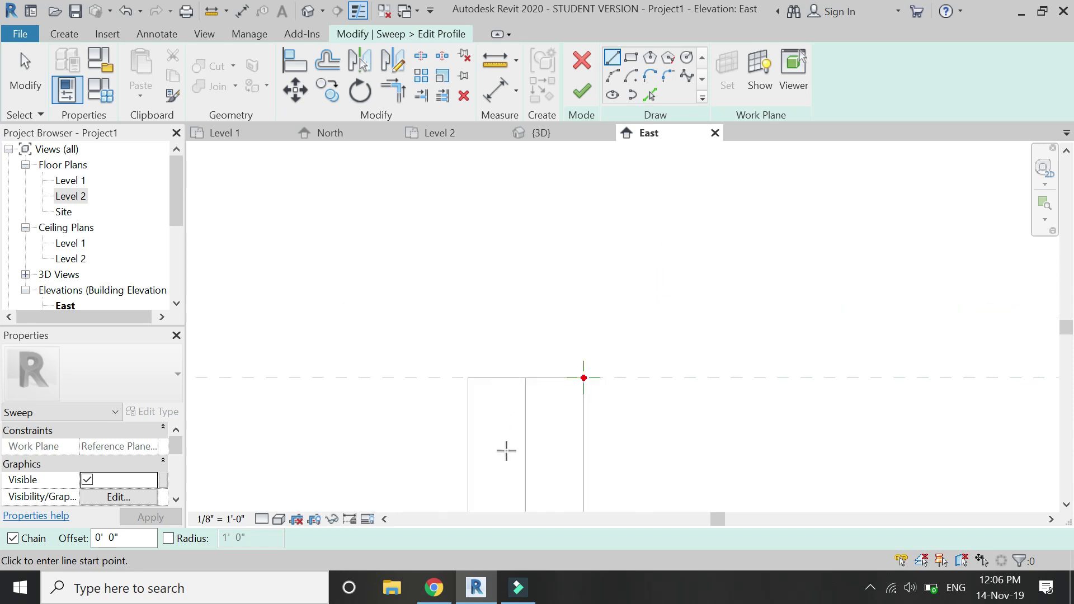
scroll(506, 451, "down", 2)
scroll(527, 353, "up", 2)
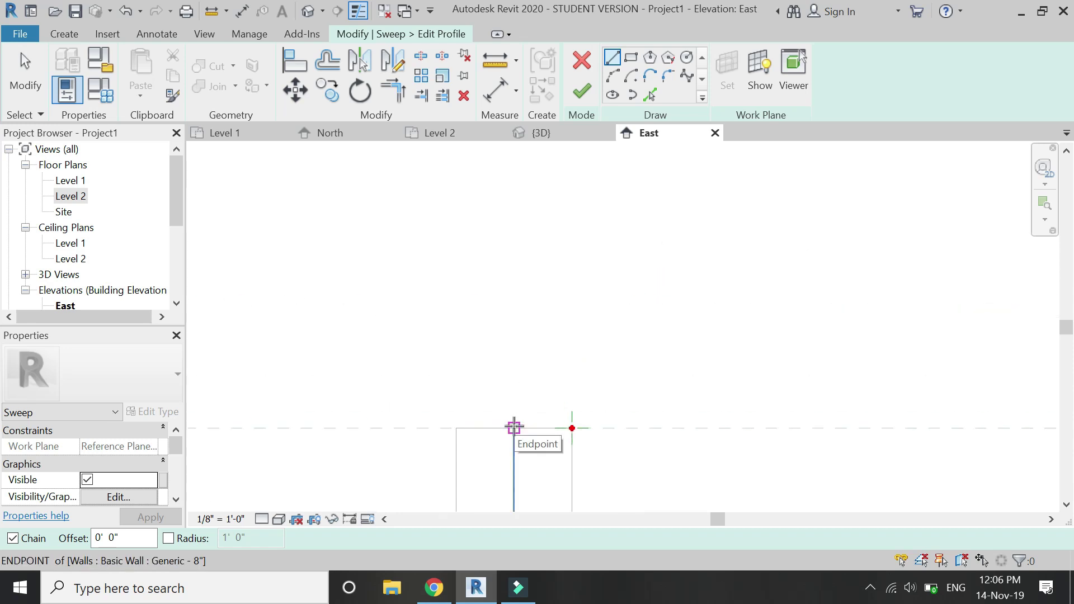
Sketch the closed spire profile: tall vertical edge, horizontal base and sloped sides.
left_click(514, 427)
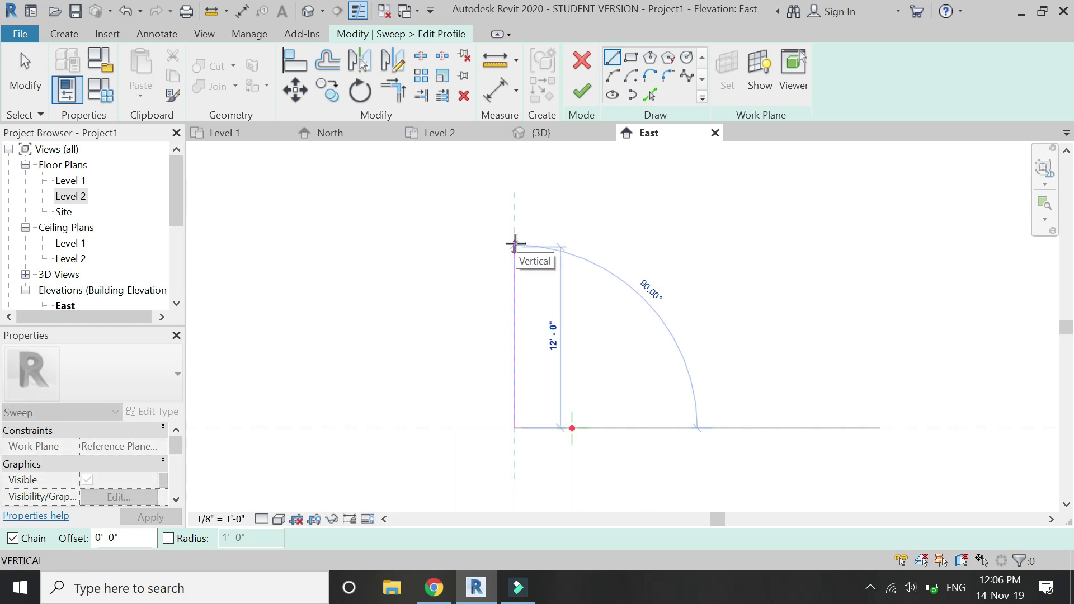
left_click(515, 244)
key("Escape")
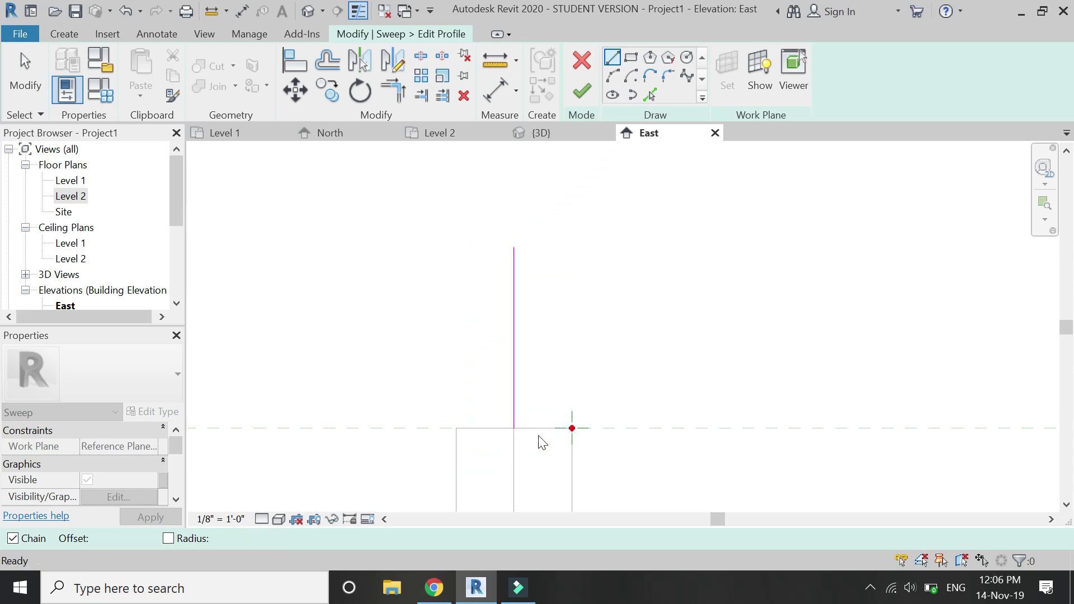
left_click(515, 427)
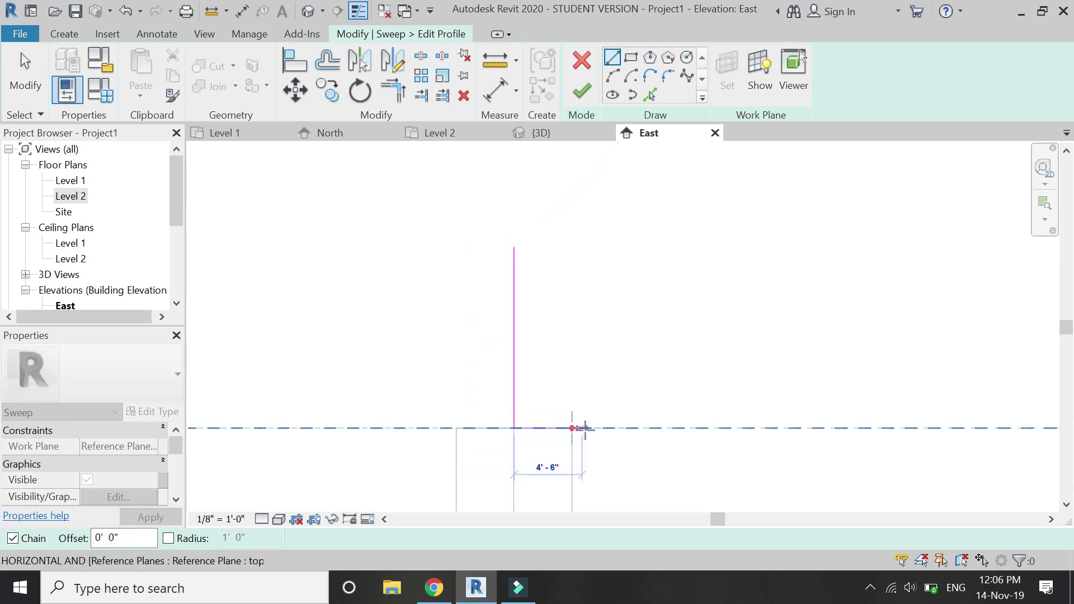
left_click(574, 428)
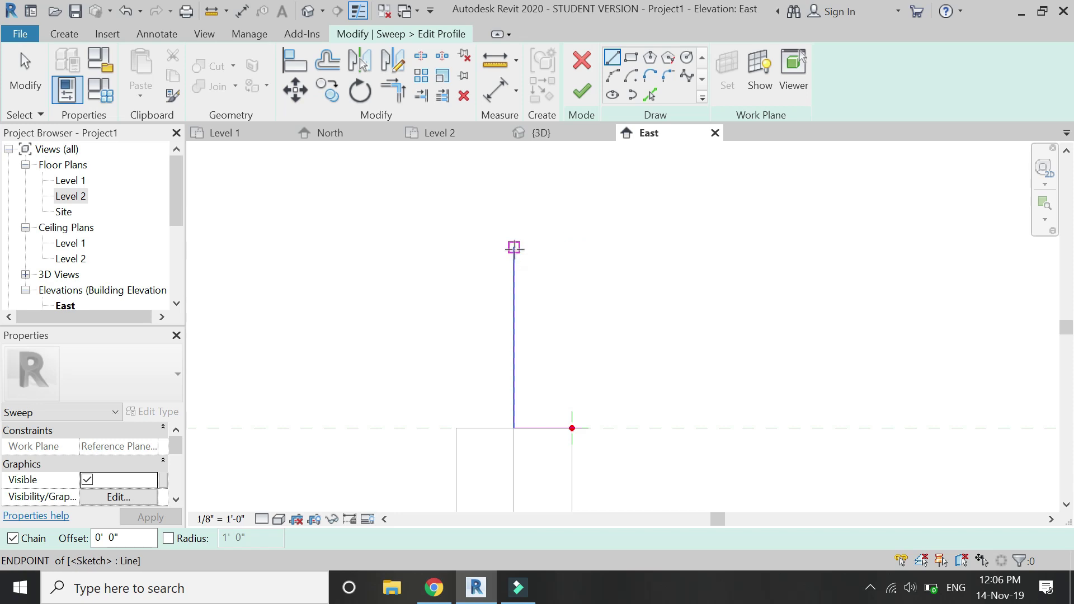
scroll(537, 326, "up", 1)
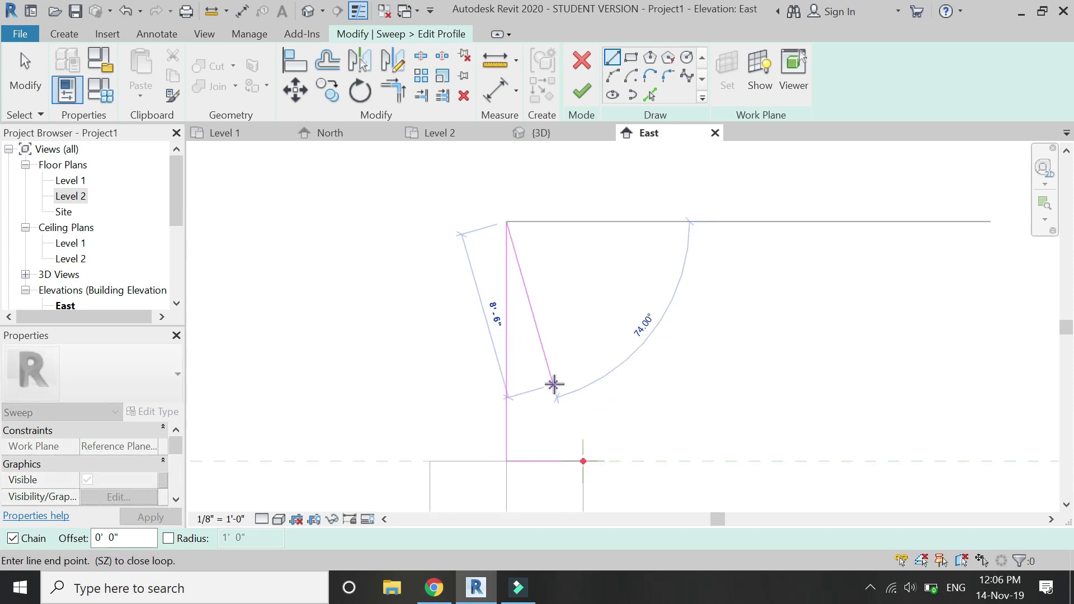
left_click(554, 403)
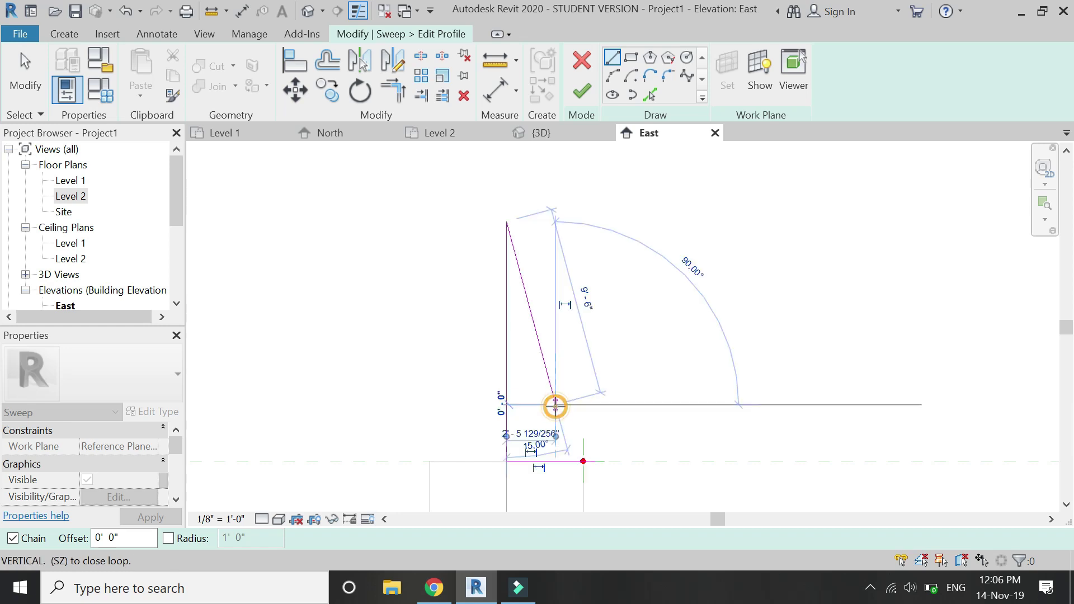
left_click(583, 461)
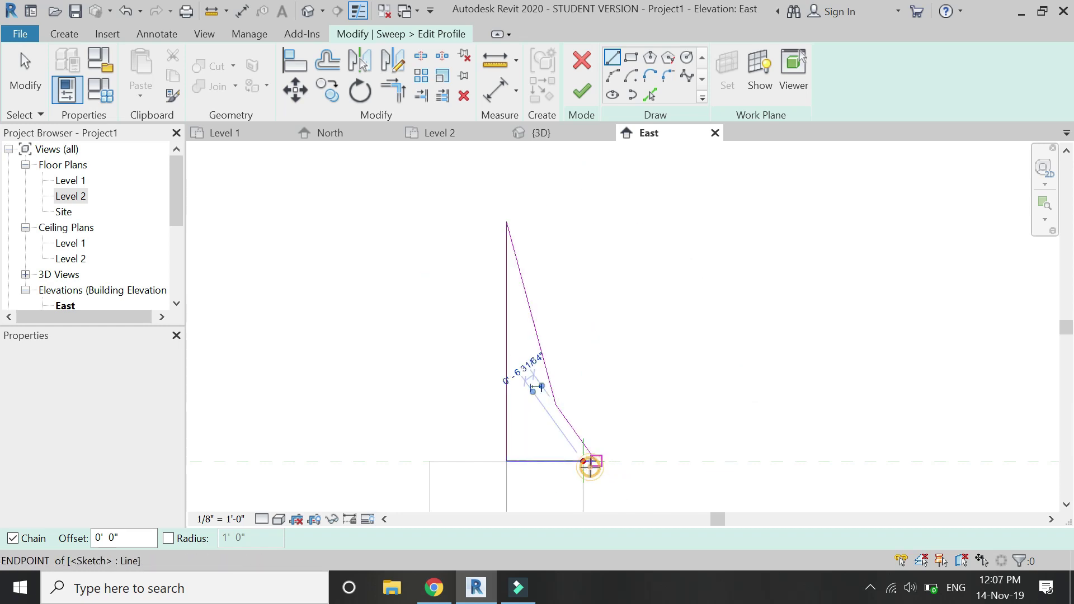
key("Escape")
scroll(636, 276, "down", 2)
scroll(618, 305, "up", 2)
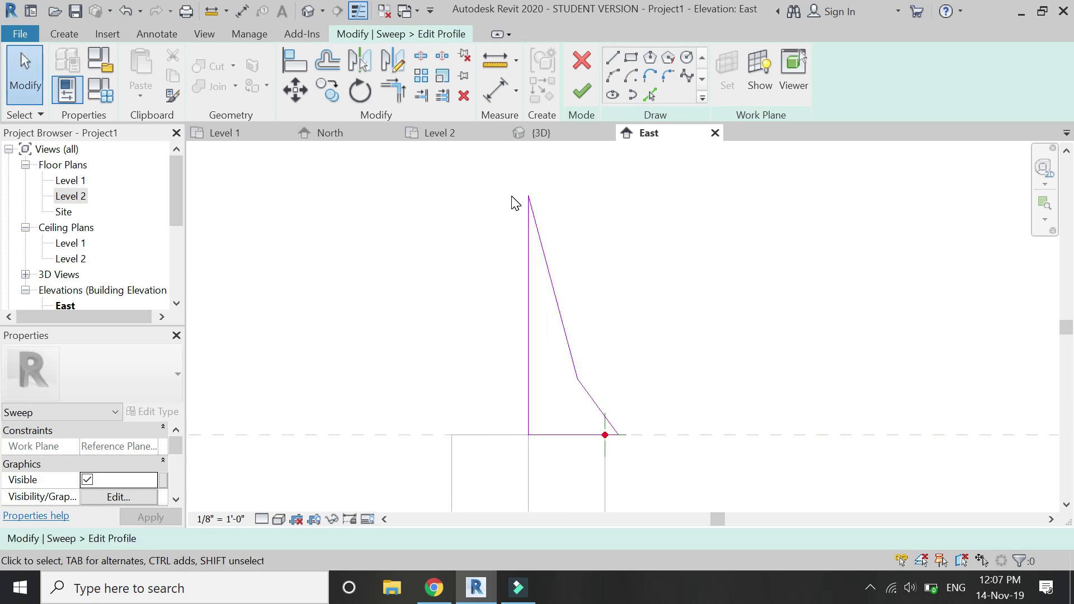
Offset both sloped profile lines by 0' 6" and add a short horizontal step line near the top.
left_click(328, 63)
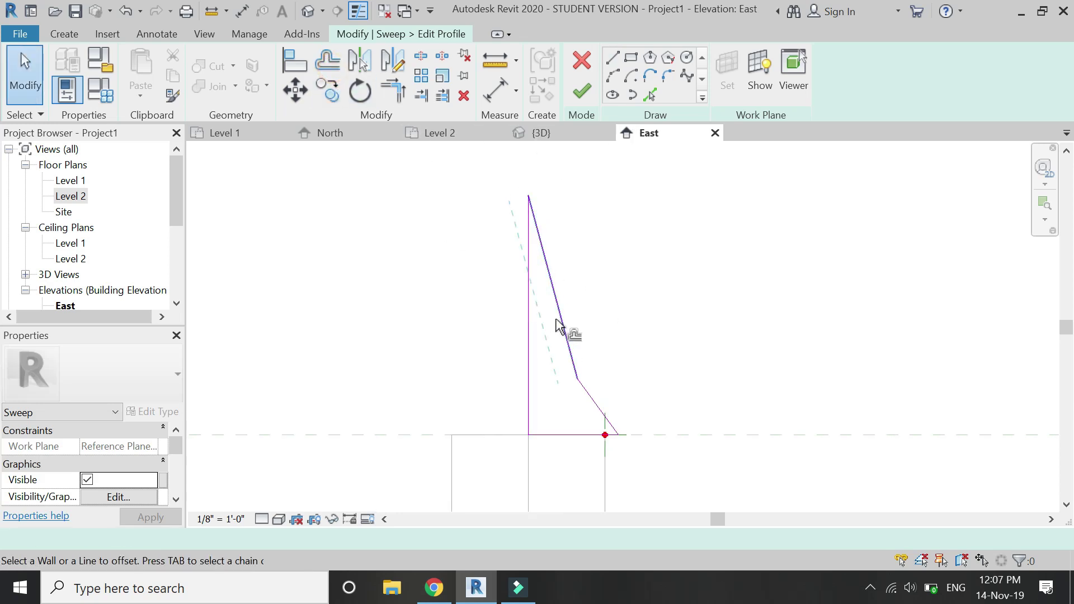
double_click(367, 539)
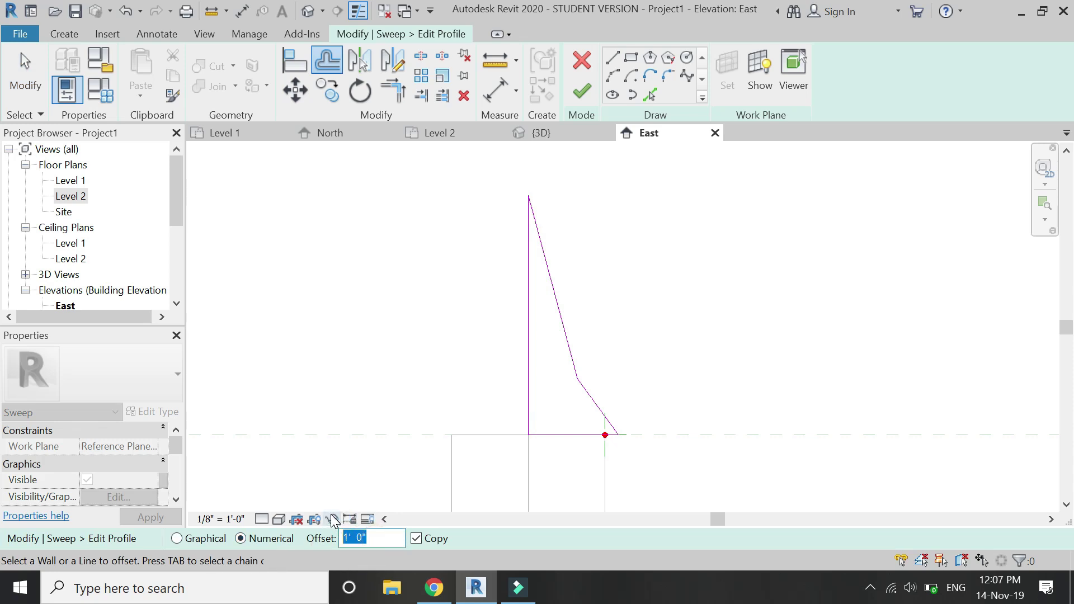
type("6")
scroll(681, 288, "up", 1)
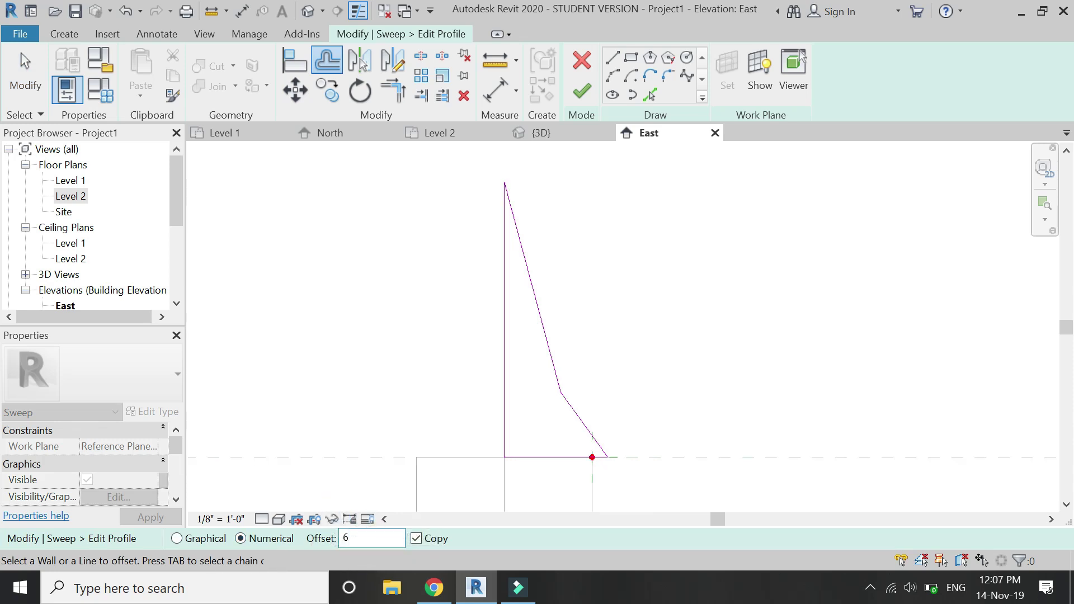
left_click(547, 353)
left_click(569, 408)
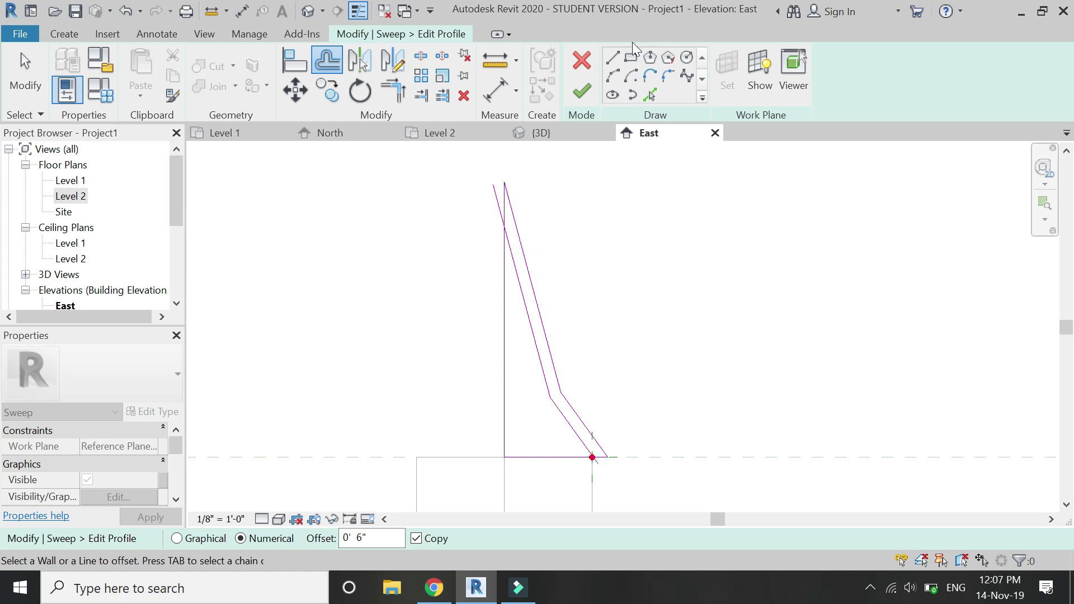
left_click(612, 60)
scroll(515, 259, "up", 2)
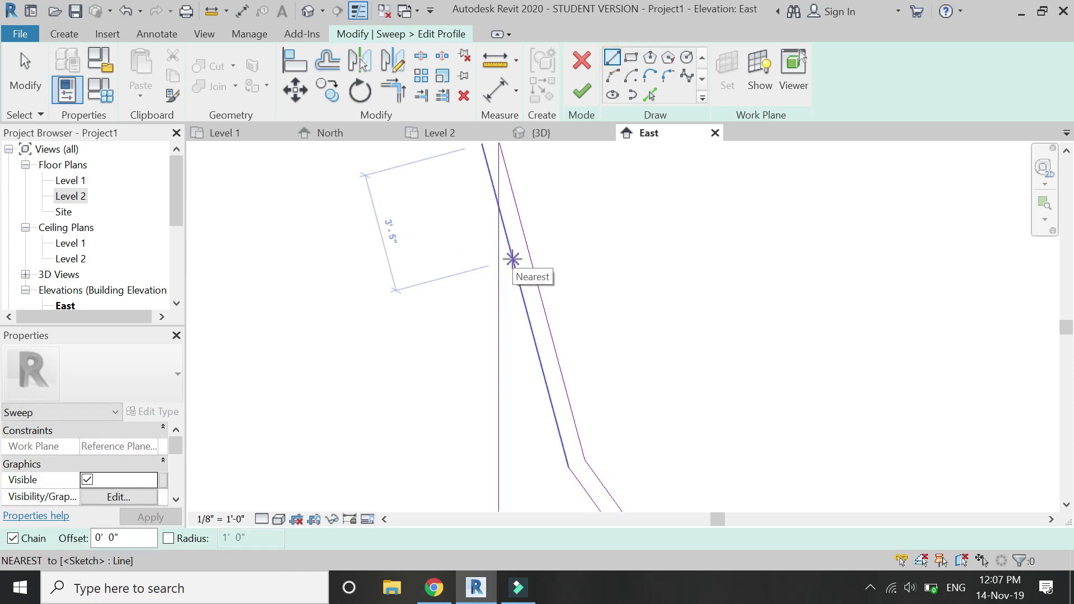
left_click(512, 259)
key("Escape")
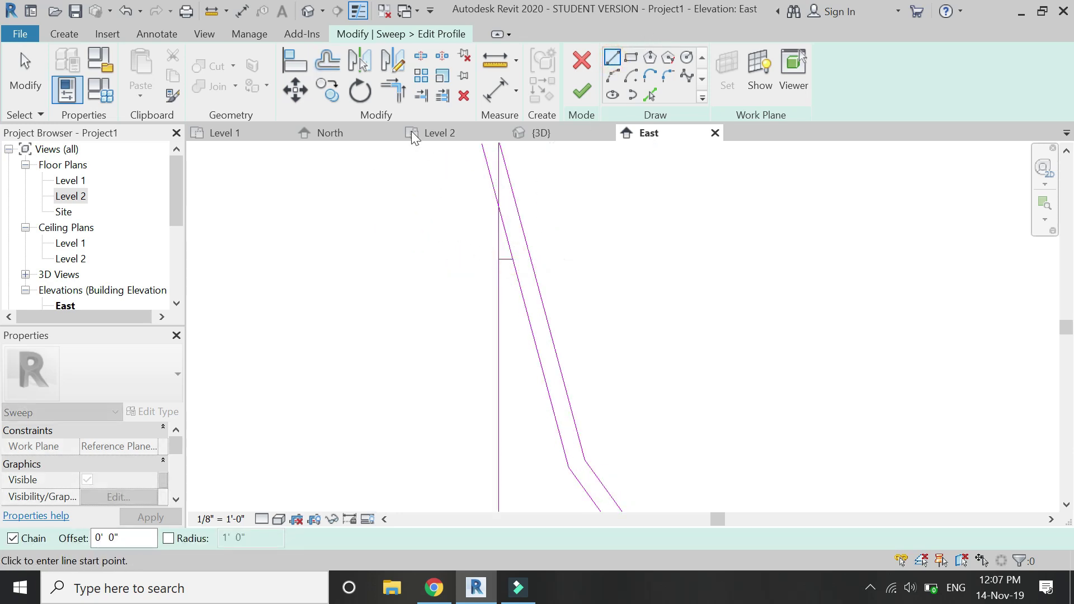
Trim the vertical line to the step line and the slanted line to the base line.
left_click(392, 98)
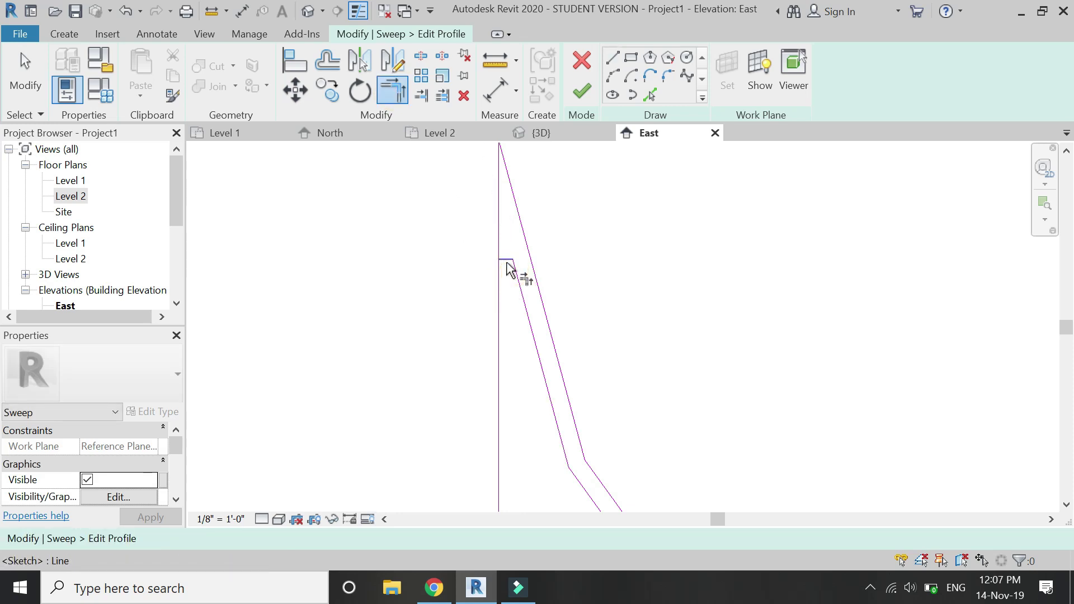
left_click(506, 260)
left_click(499, 240)
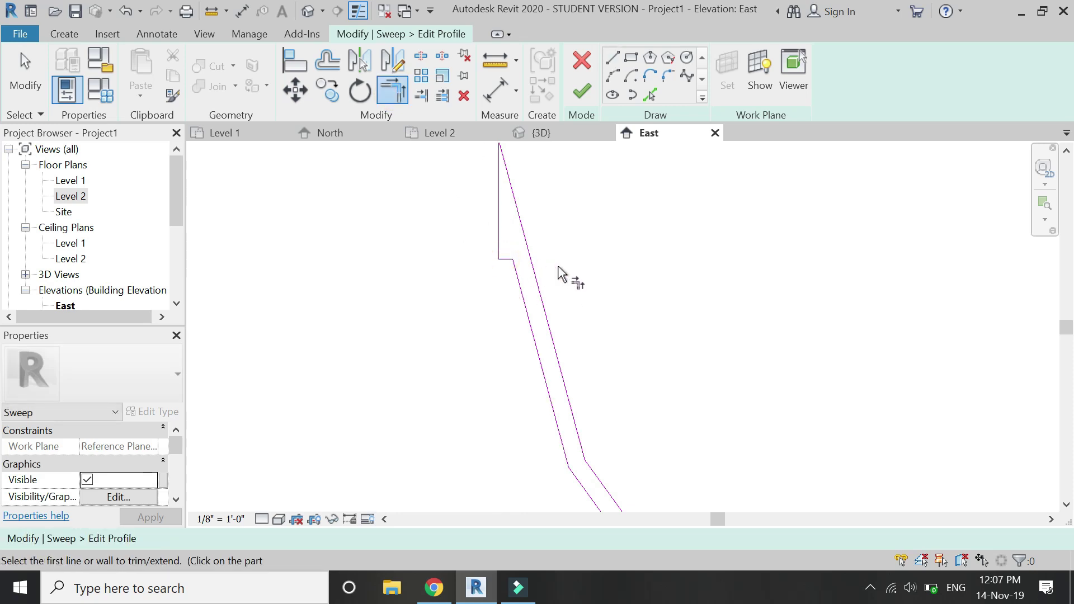
scroll(560, 275, "down", 2)
left_click(549, 338)
scroll(602, 435, "up", 3)
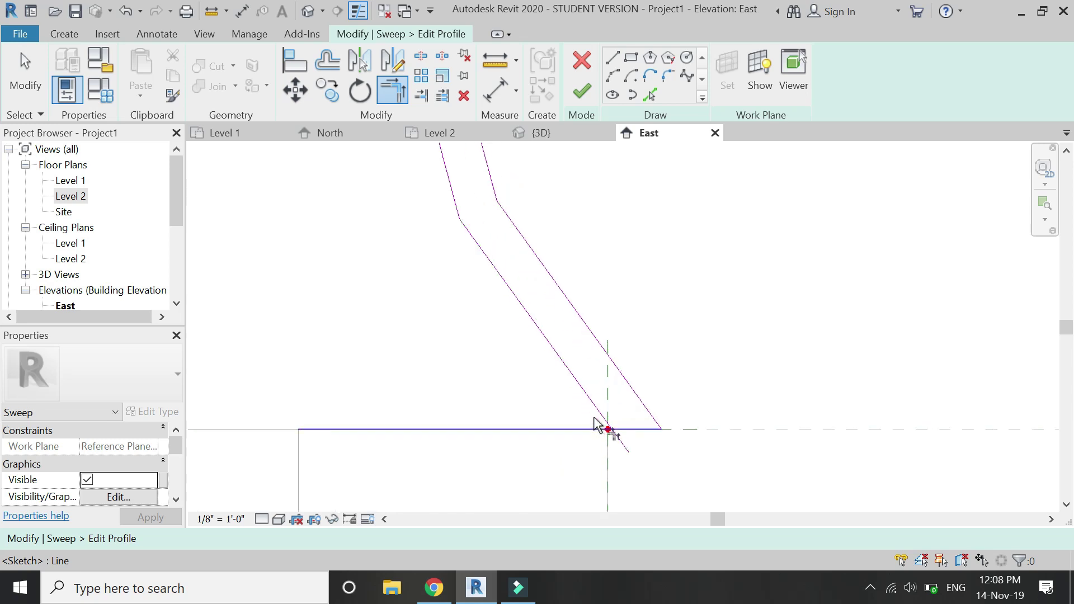
left_click(631, 434)
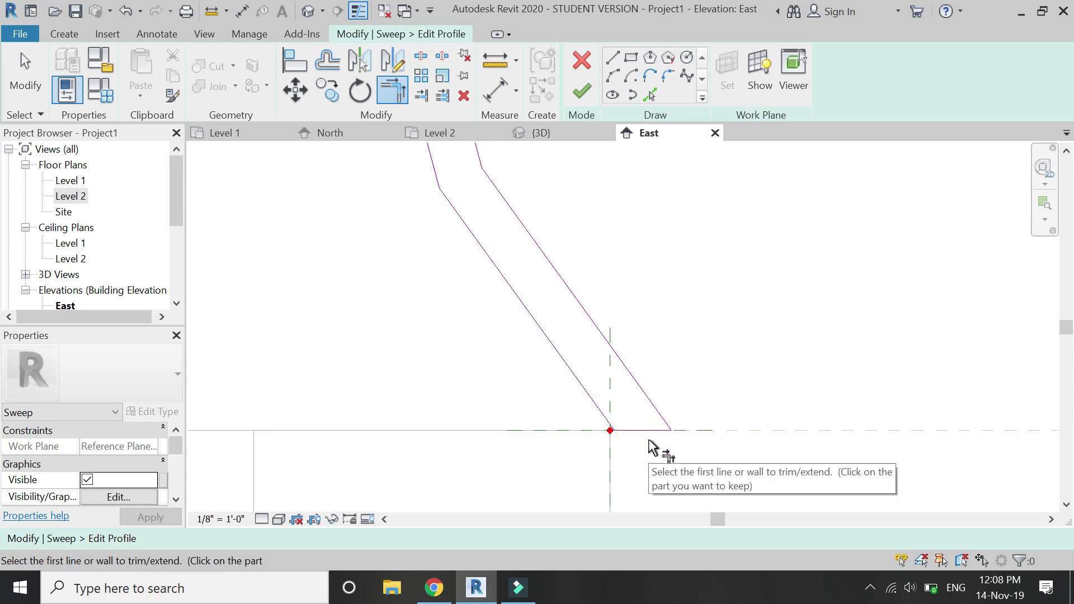
scroll(648, 455, "down", 2)
scroll(648, 456, "down", 3)
key("Escape")
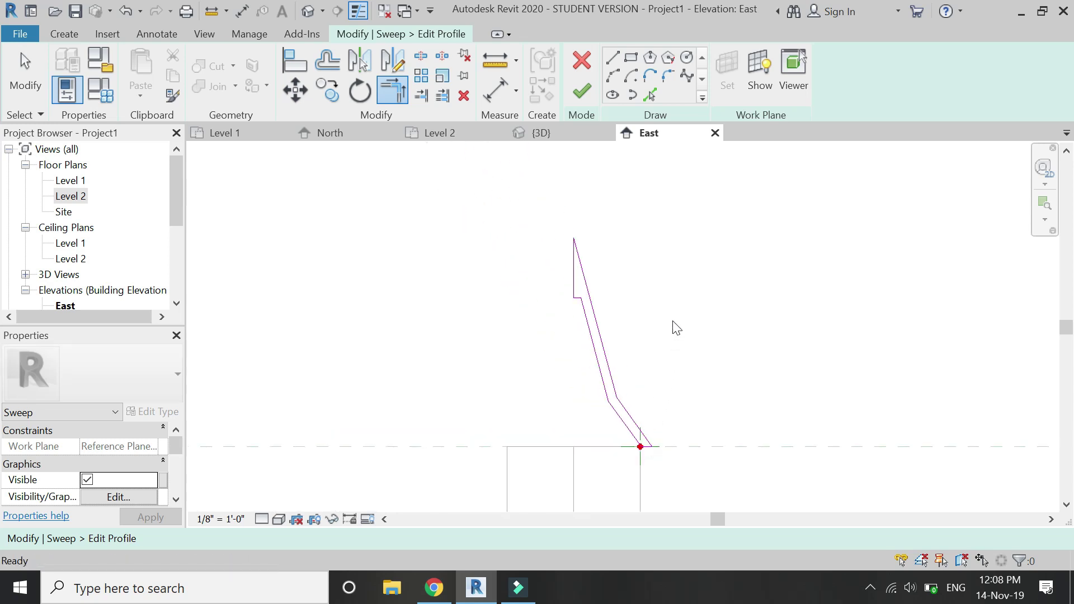
Finish the profile and spire sweep, check it in 3D, then return to Level 2.
left_click(581, 90)
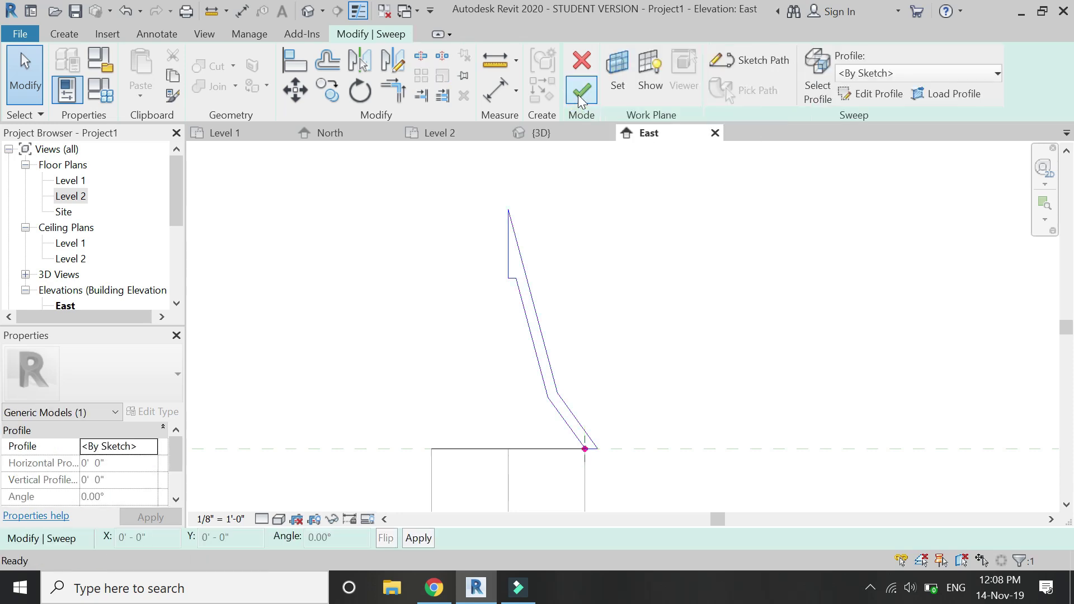
left_click(581, 93)
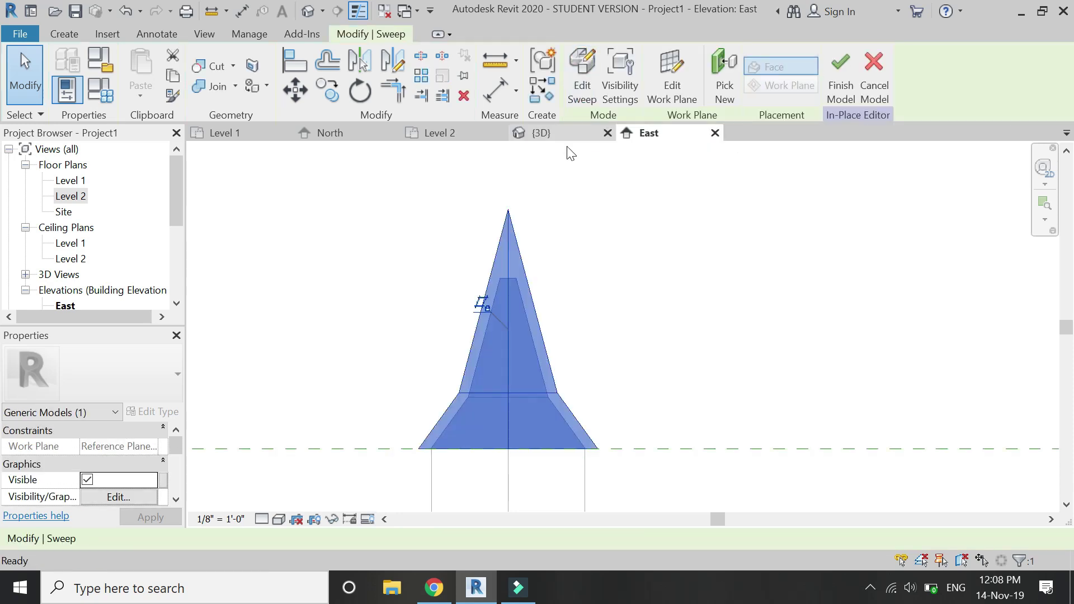
left_click(575, 271)
scroll(584, 294, "down", 1)
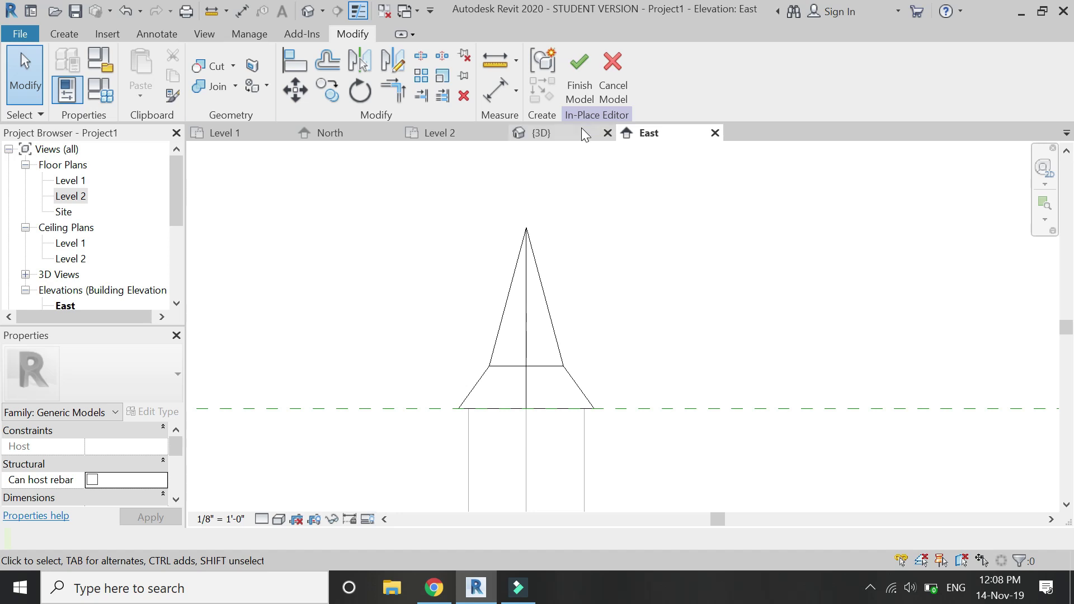
left_click(581, 131)
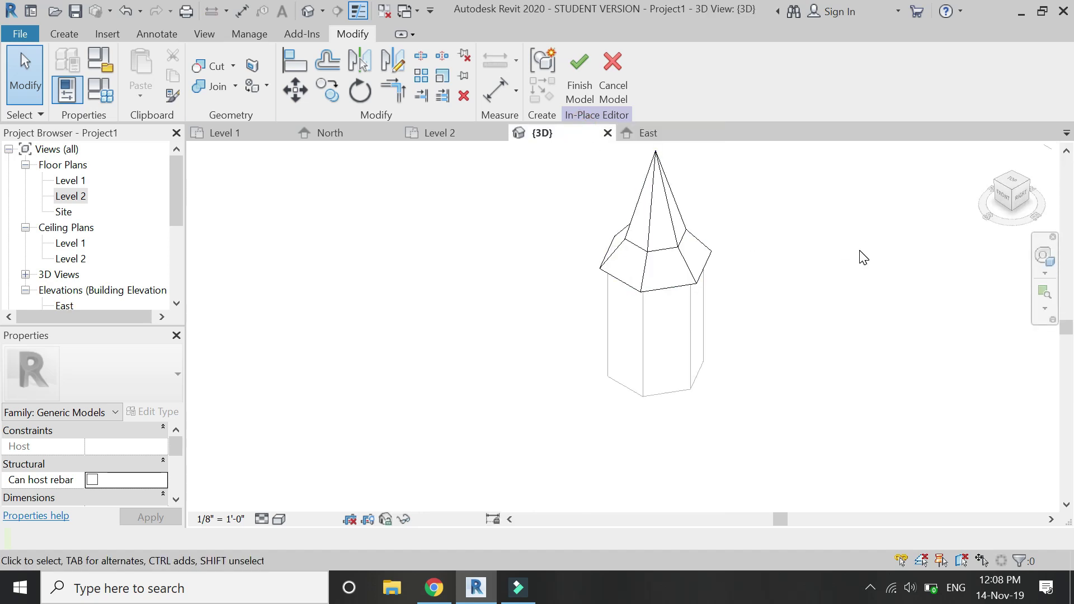
left_click(438, 133)
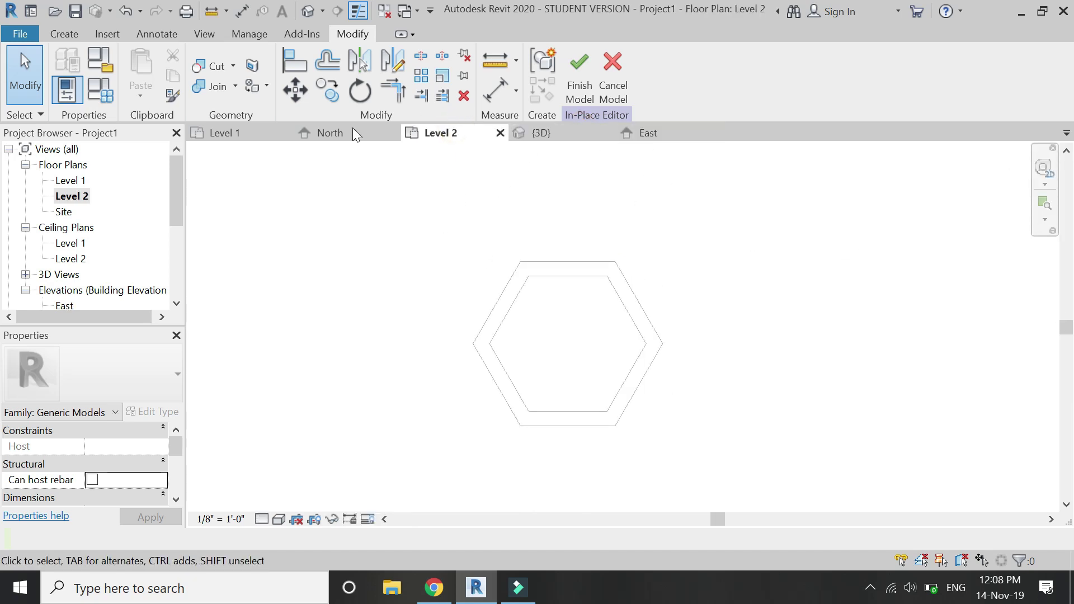
Start a new sweep path sketch with Level 2 as its work plane.
left_click(71, 32)
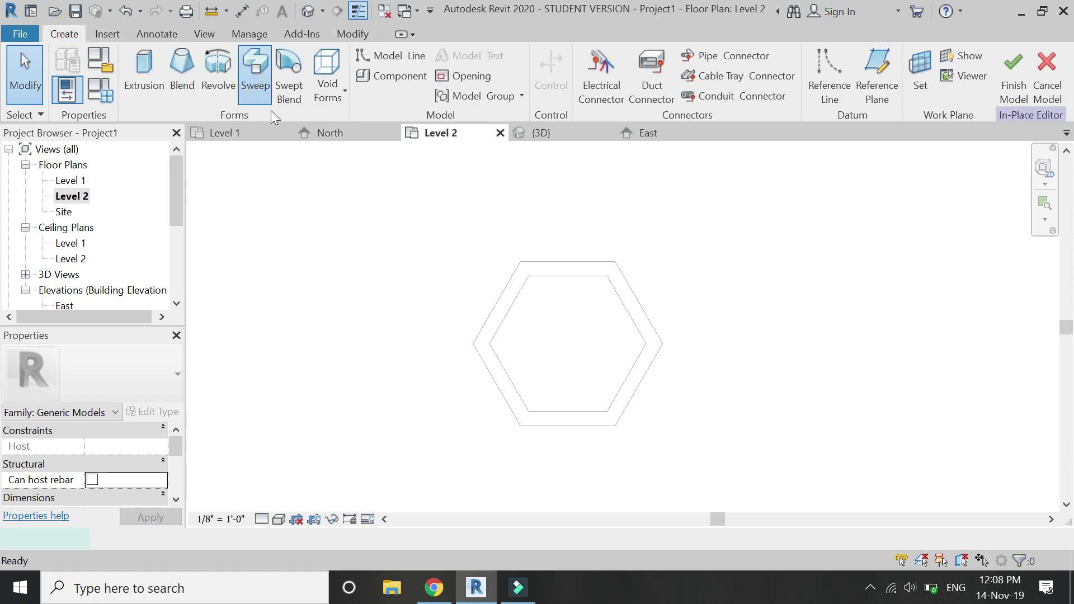
left_click(755, 62)
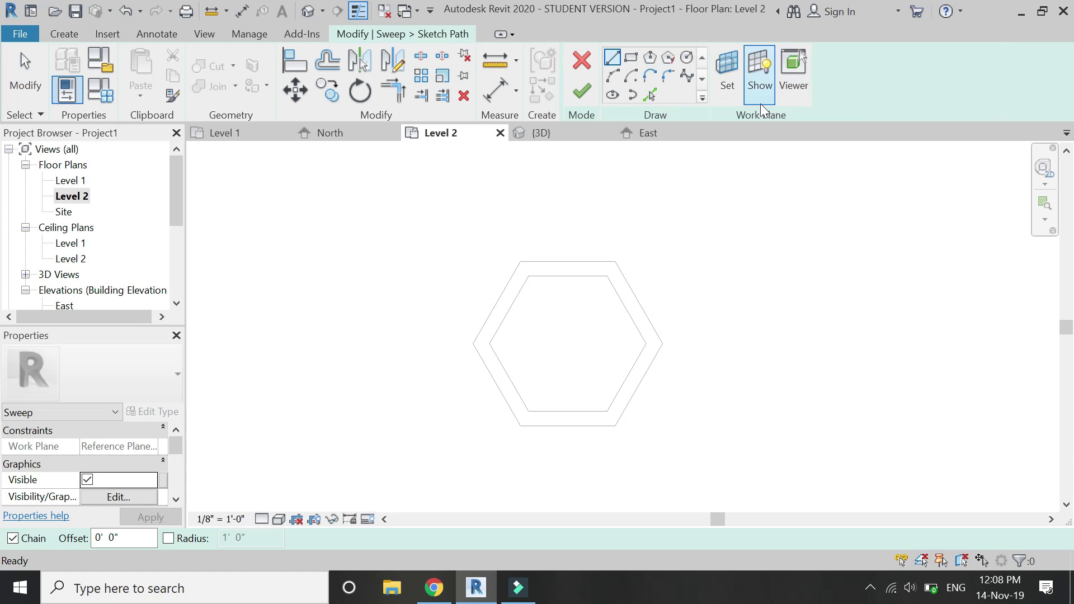
left_click(719, 87)
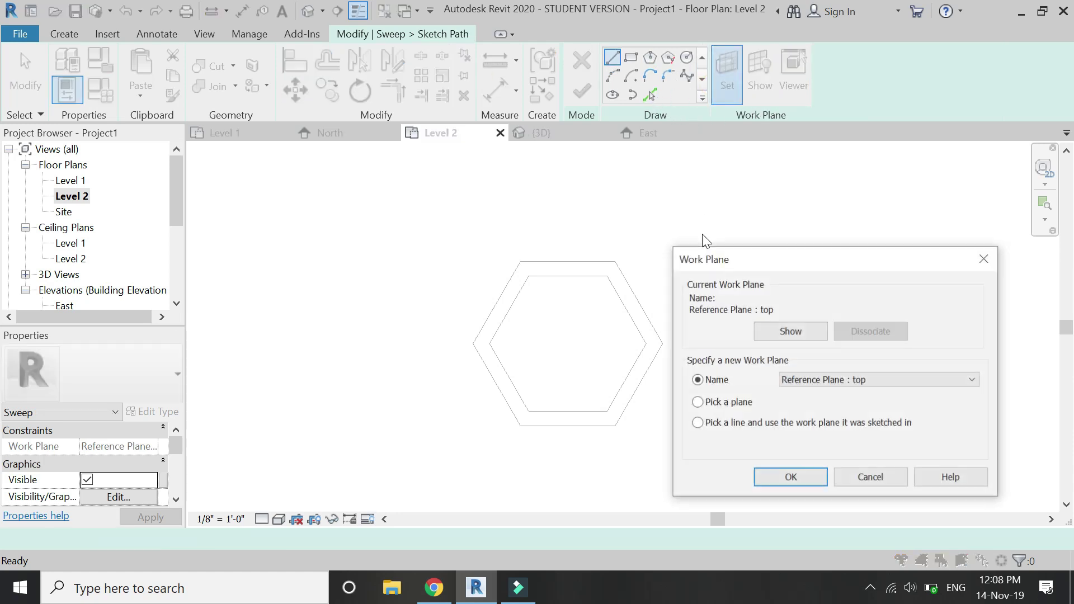
left_click(865, 381)
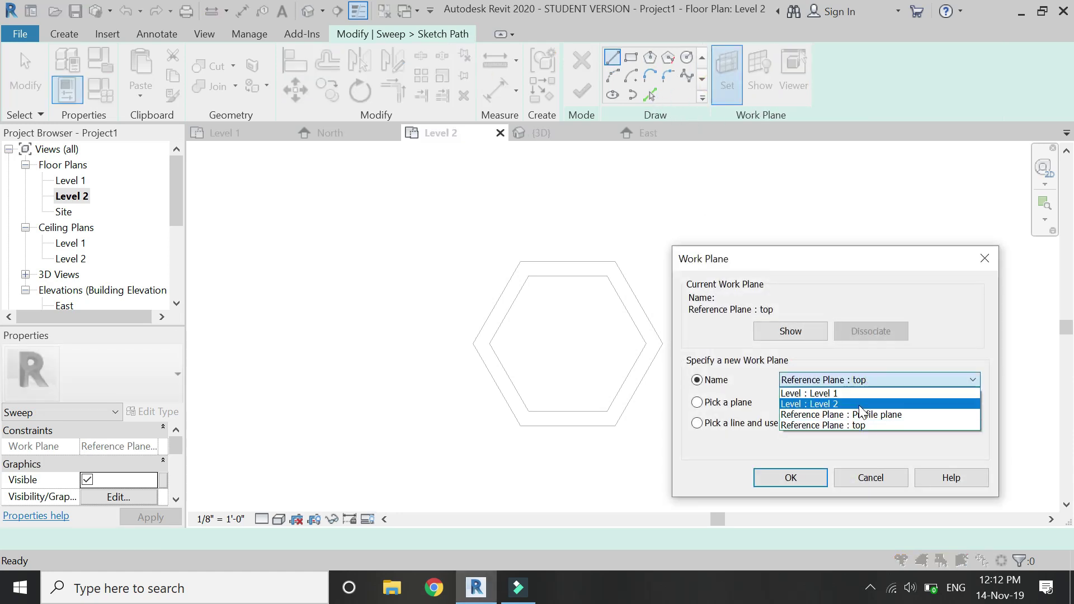
left_click(848, 404)
left_click(819, 485)
Pick the top, lower-right and upper-right hexagon edges as the path, finish it, and edit the profile.
left_click(649, 94)
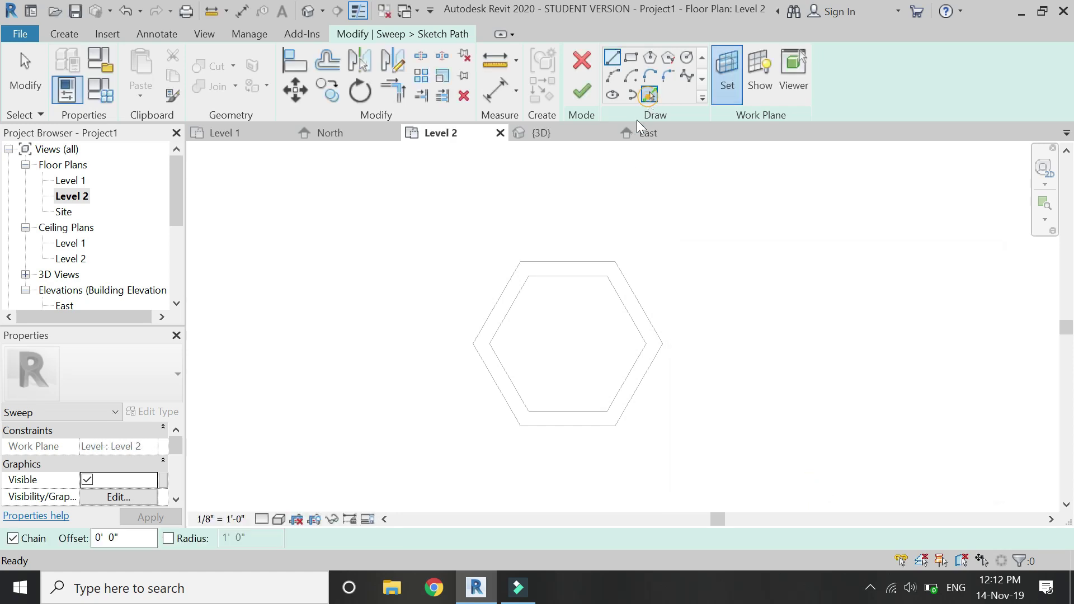
left_click(564, 264)
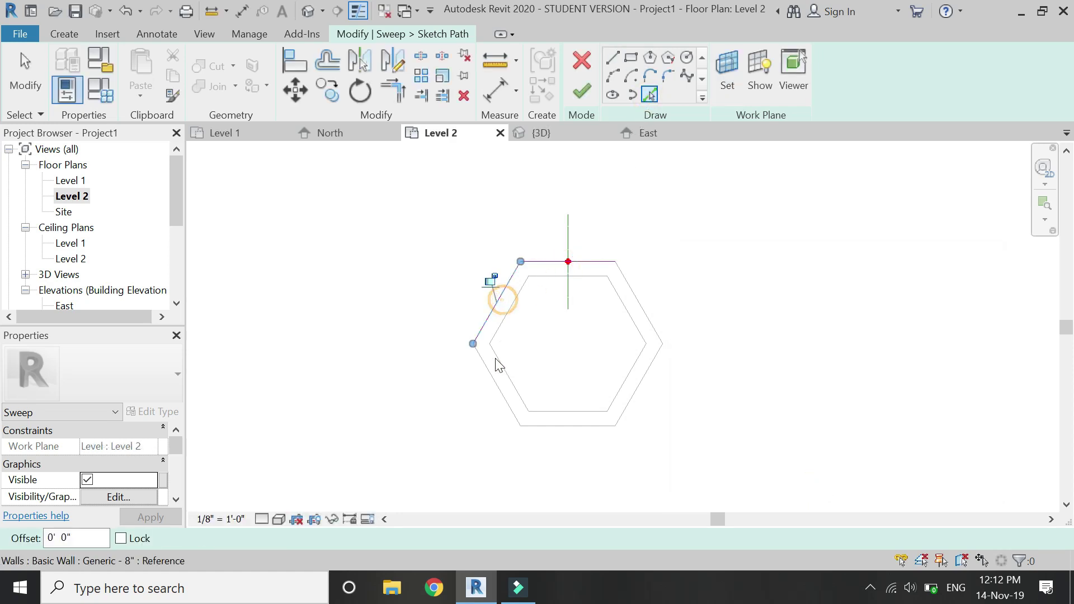
left_click(650, 364)
left_click(647, 309)
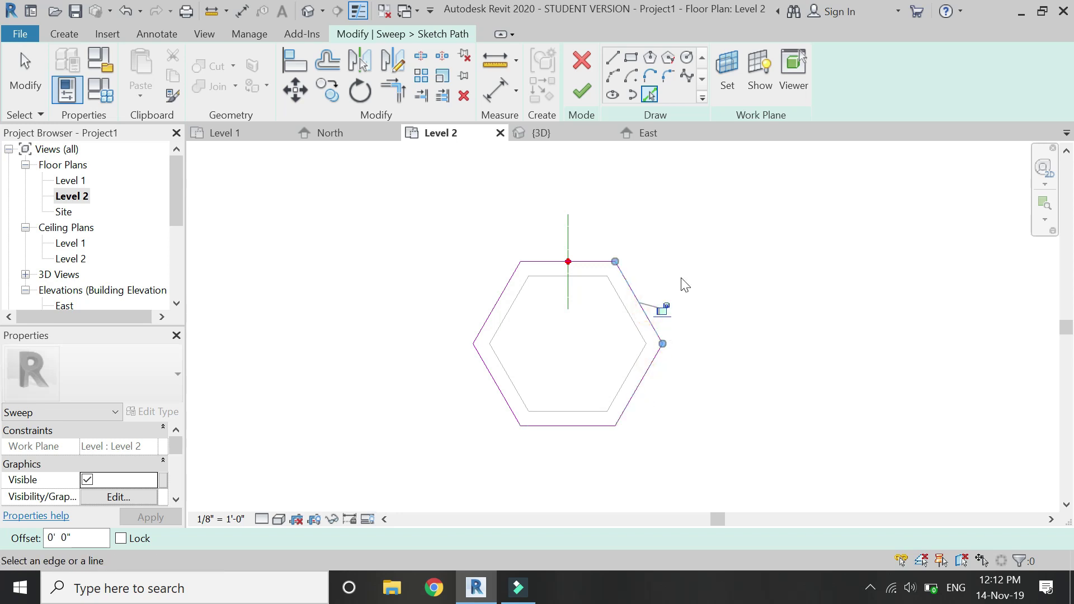
left_click(582, 91)
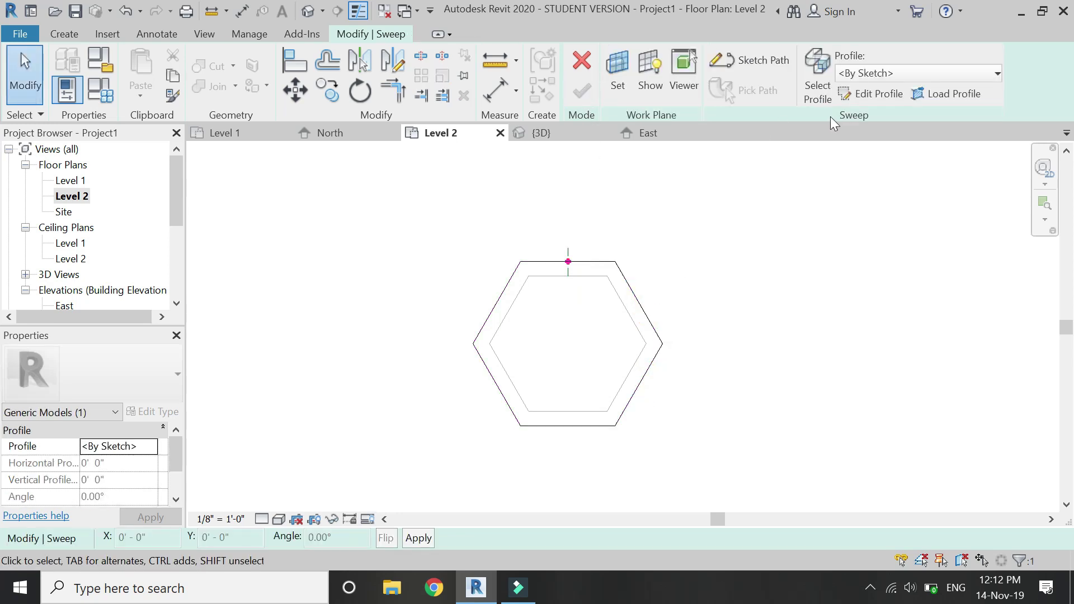
left_click(855, 94)
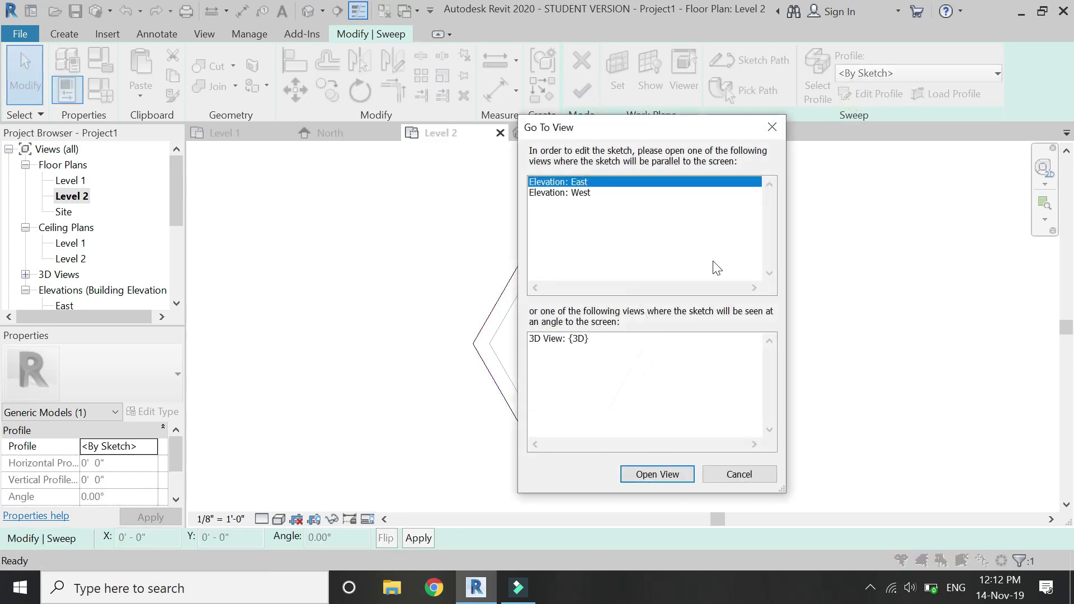
In the East elevation, sketch a 6' vertical line and a curved arc for the base profile.
left_click(657, 474)
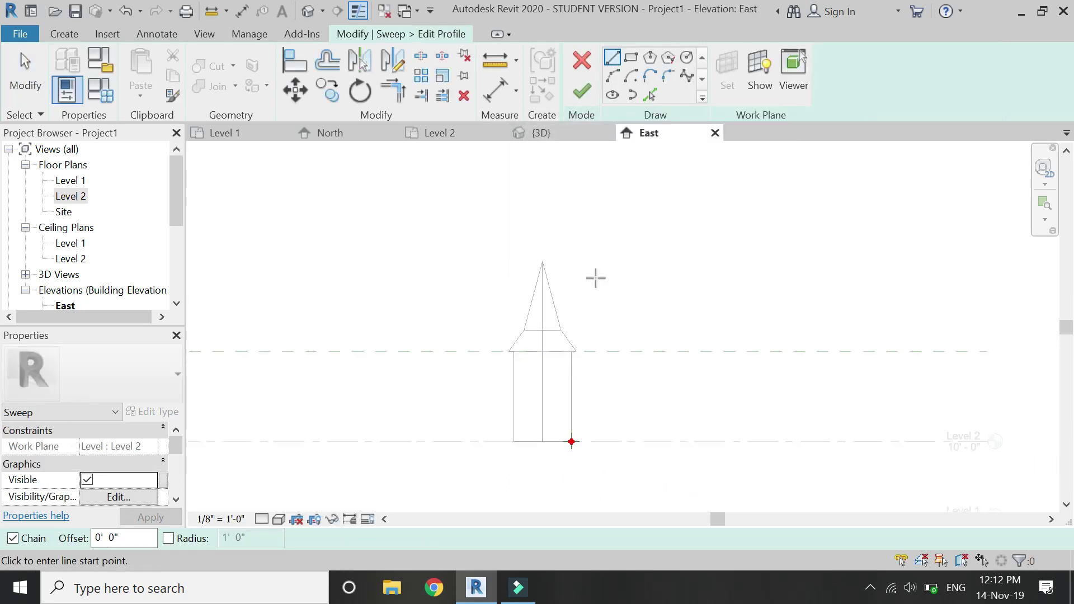
scroll(596, 277, "down", 2)
scroll(574, 380, "up", 5)
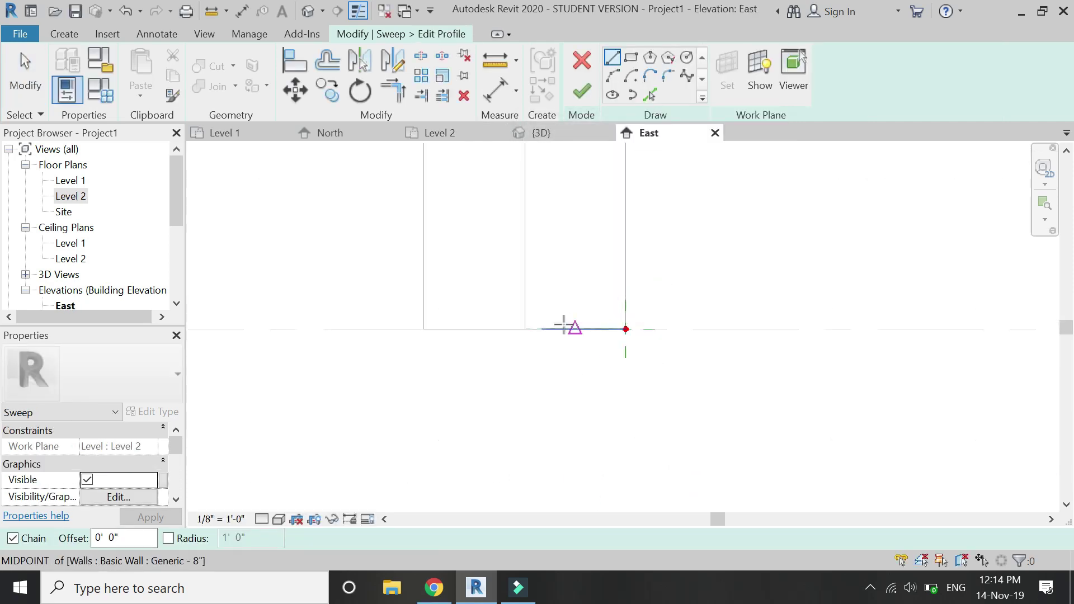
left_click(525, 328)
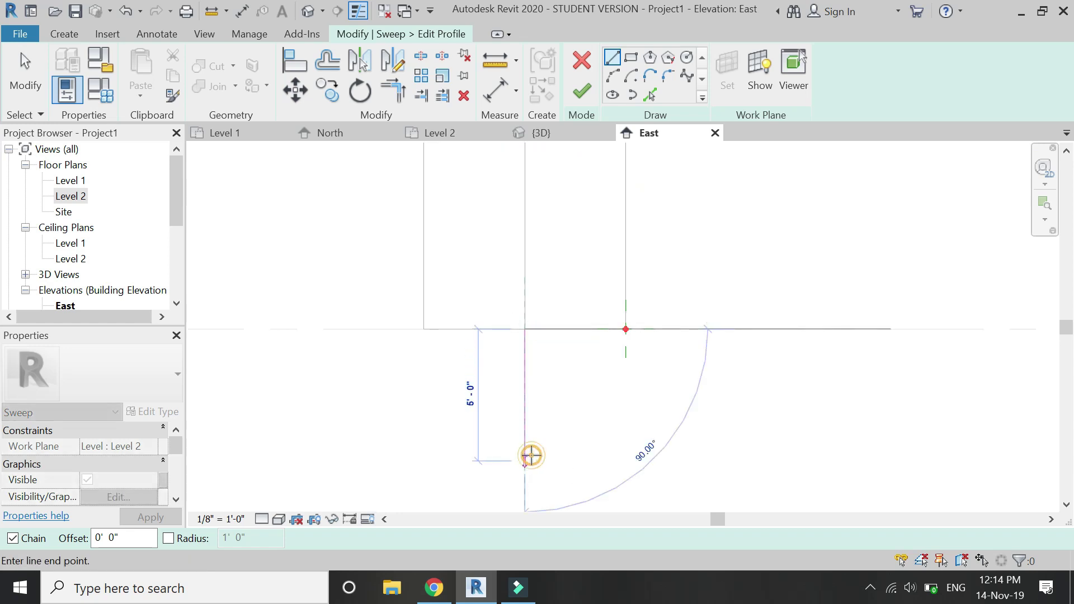
left_click(531, 456)
key("Escape")
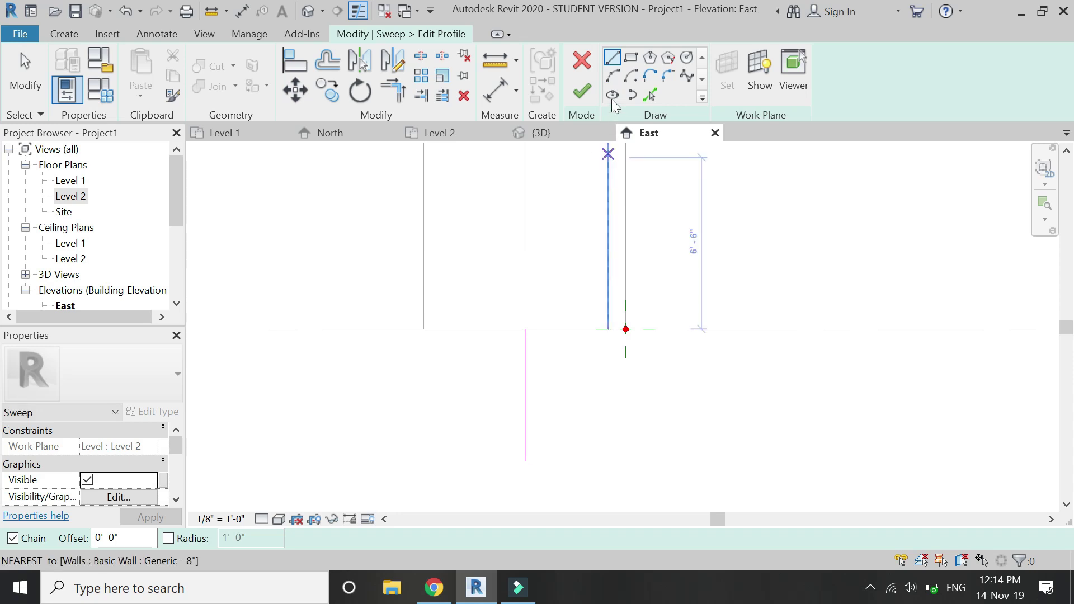
left_click(613, 75)
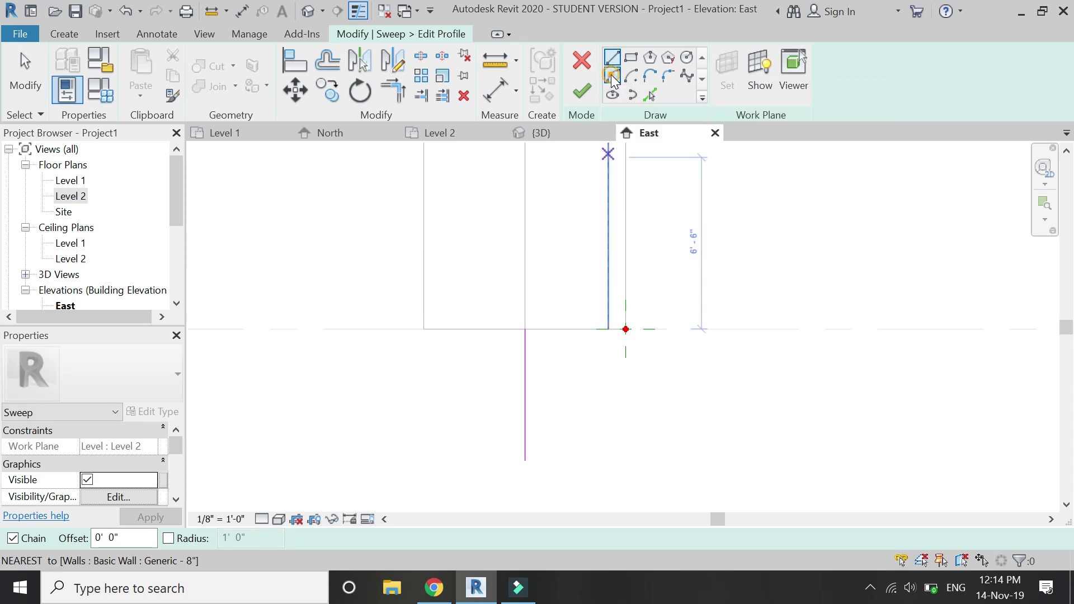
left_click(625, 329)
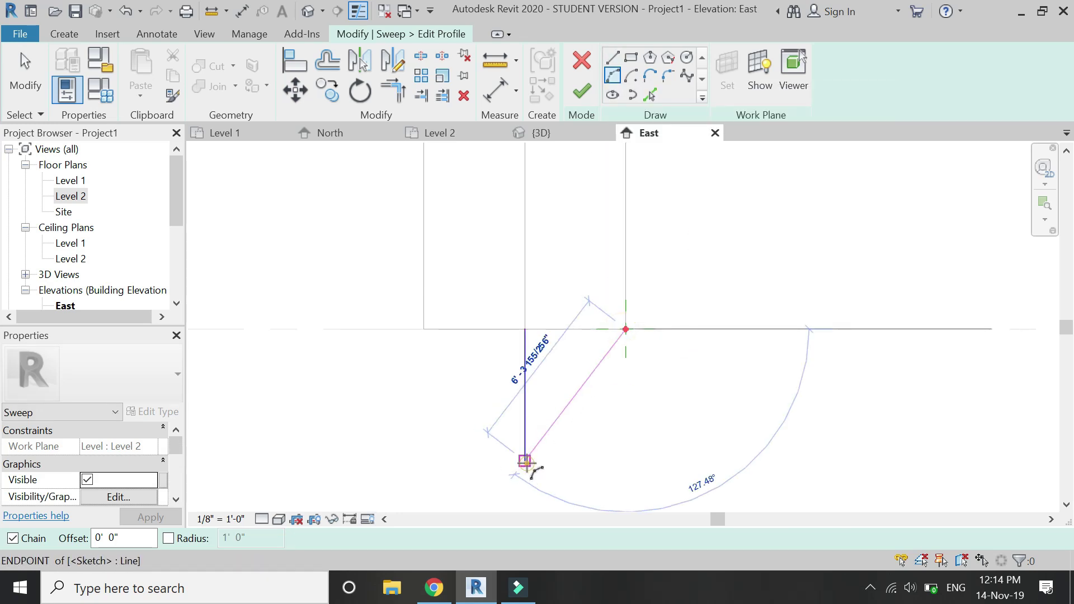
left_click(525, 460)
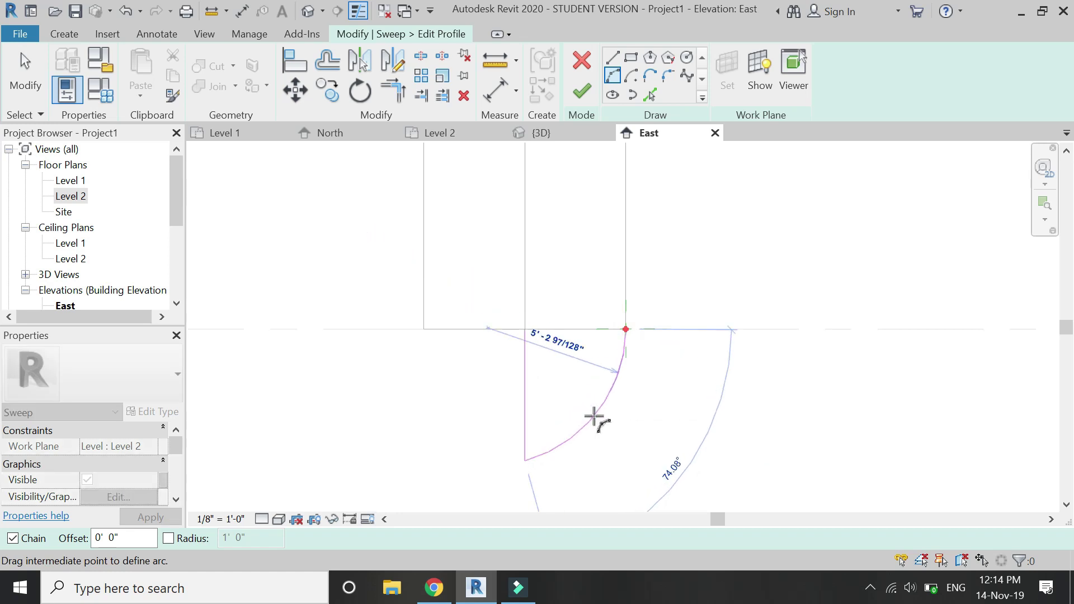
left_click(594, 416)
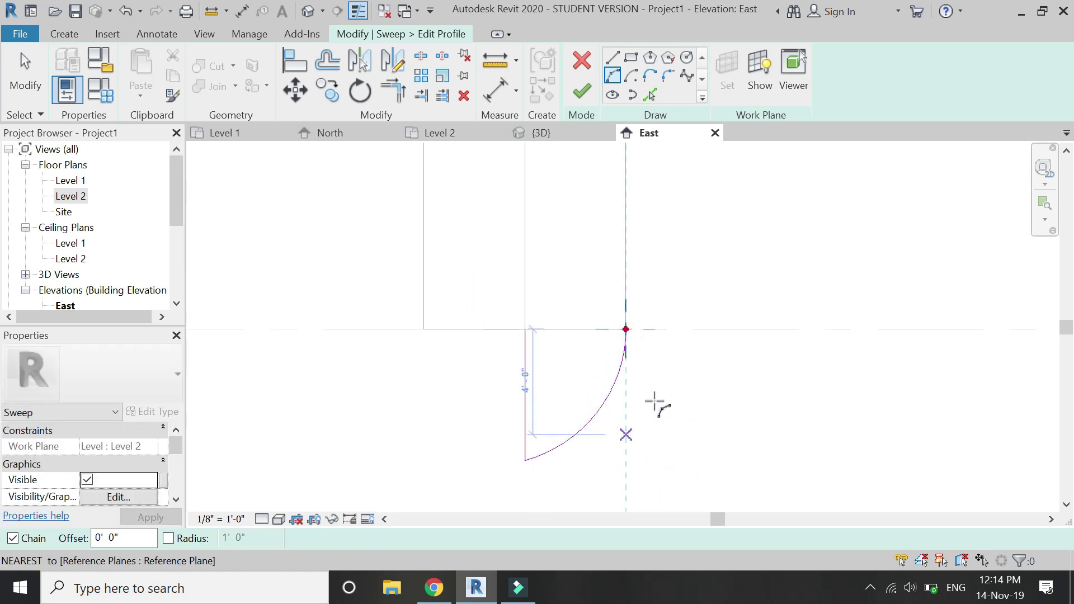
left_click(612, 58)
left_click(527, 329)
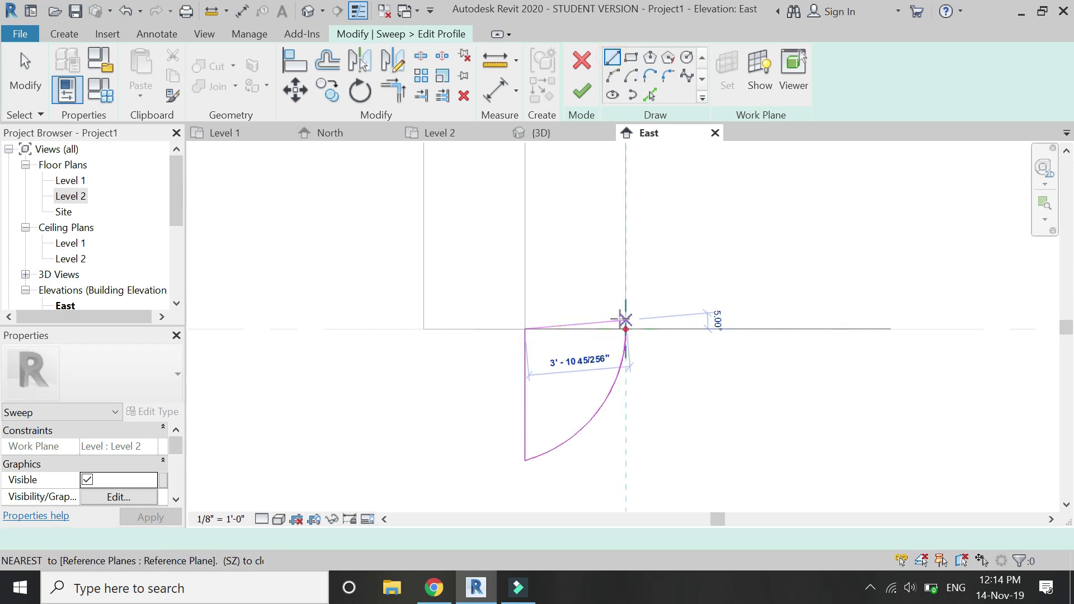
Offset the arc 6" and join the two arc ends with a short top line.
left_click(333, 61)
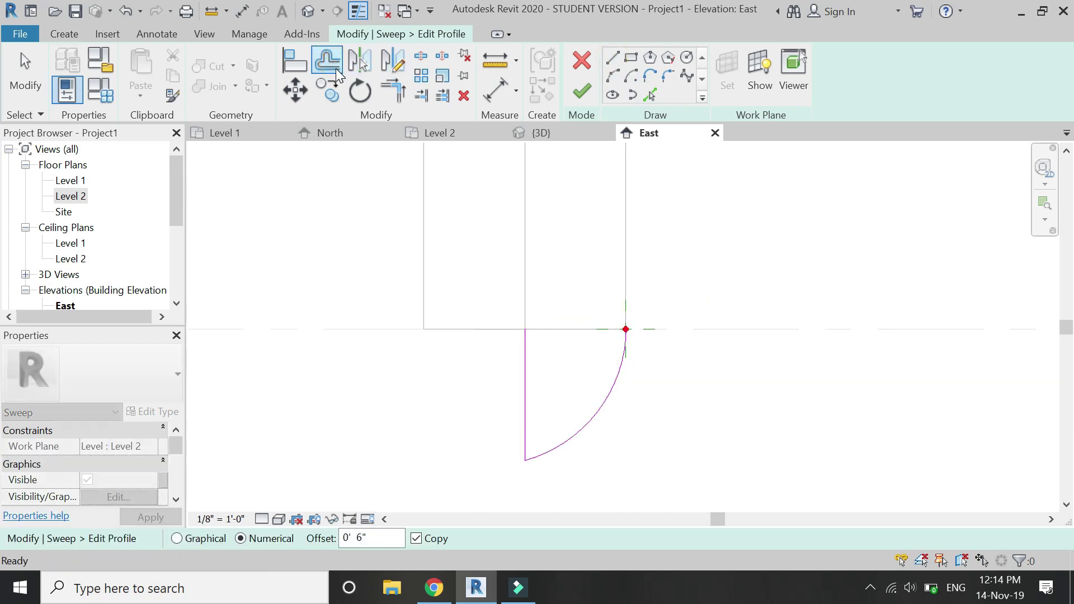
left_click(598, 408)
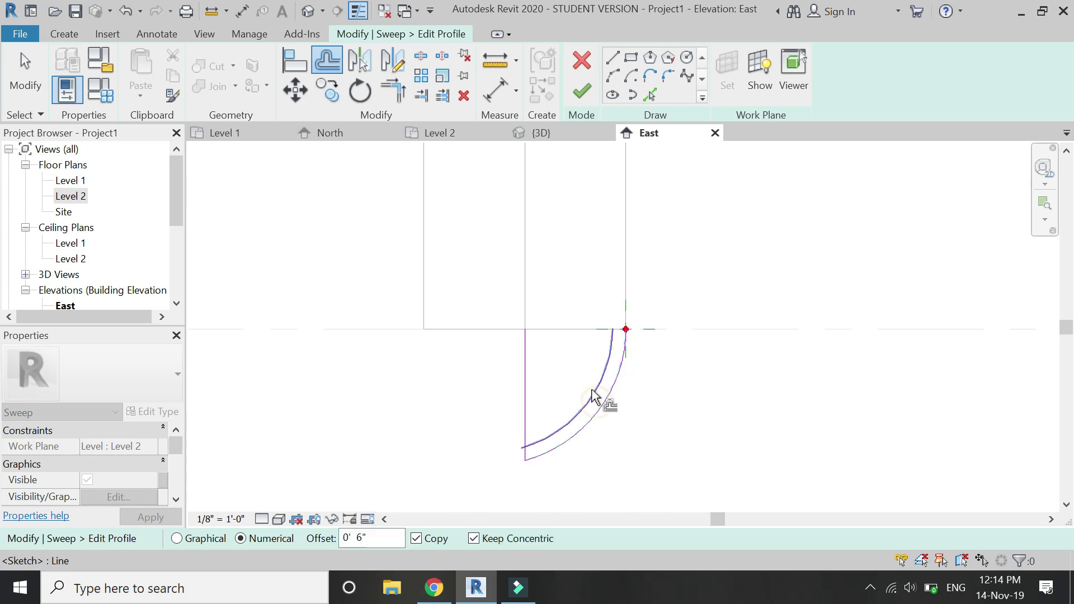
left_click(613, 58)
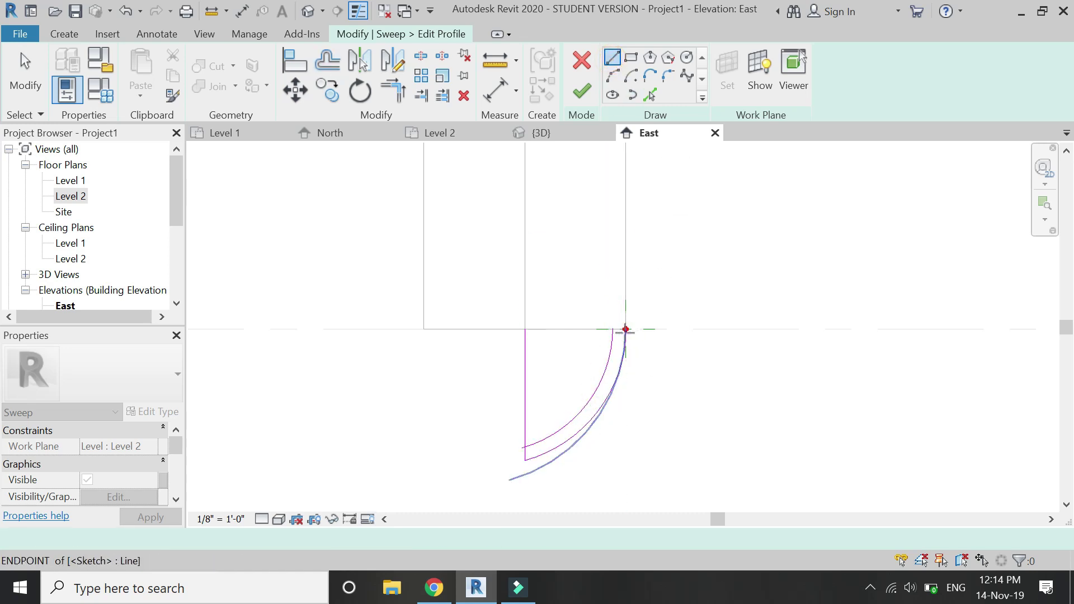
scroll(624, 326, "up", 3)
left_click(581, 319)
left_click(628, 319)
key("Escape")
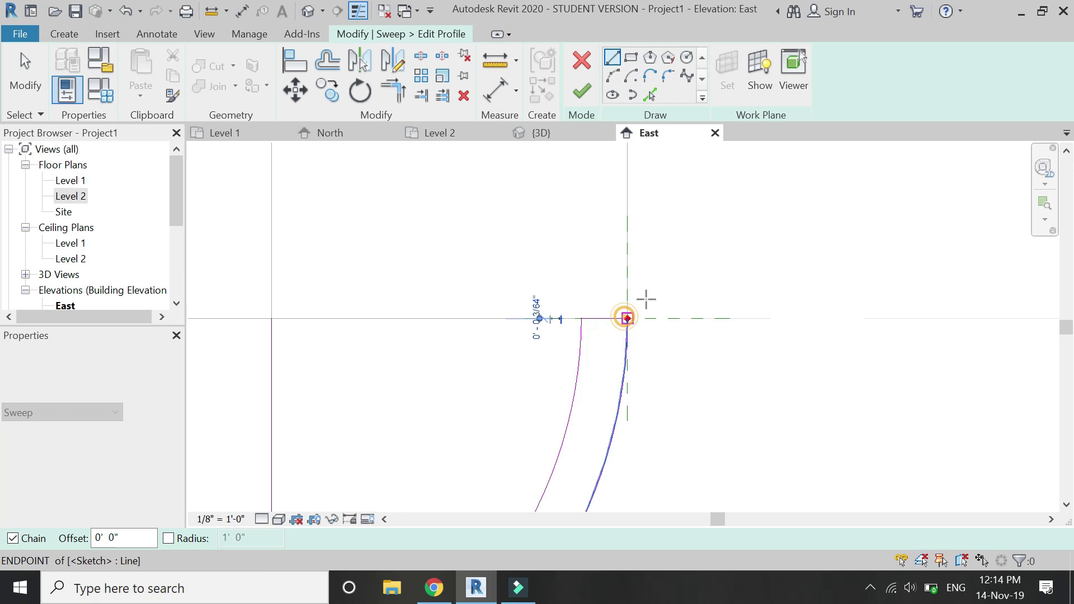
scroll(672, 251, "down", 2)
scroll(538, 443, "up", 2)
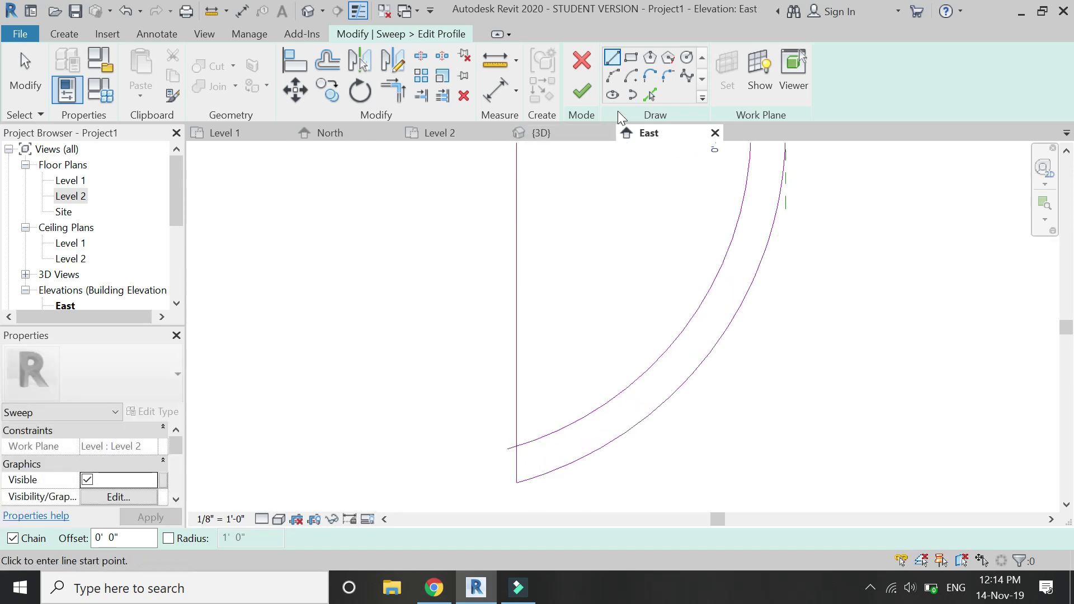
Trim the vertical line and arc to a corner, finish the curved base sweep, and check it in 3D.
left_click(393, 90)
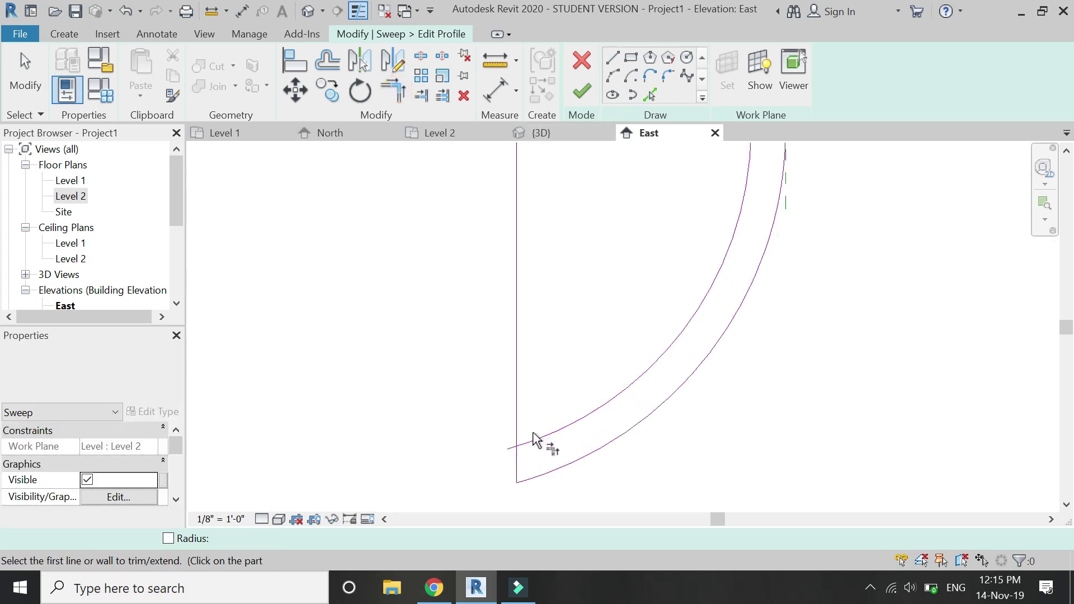
left_click(516, 464)
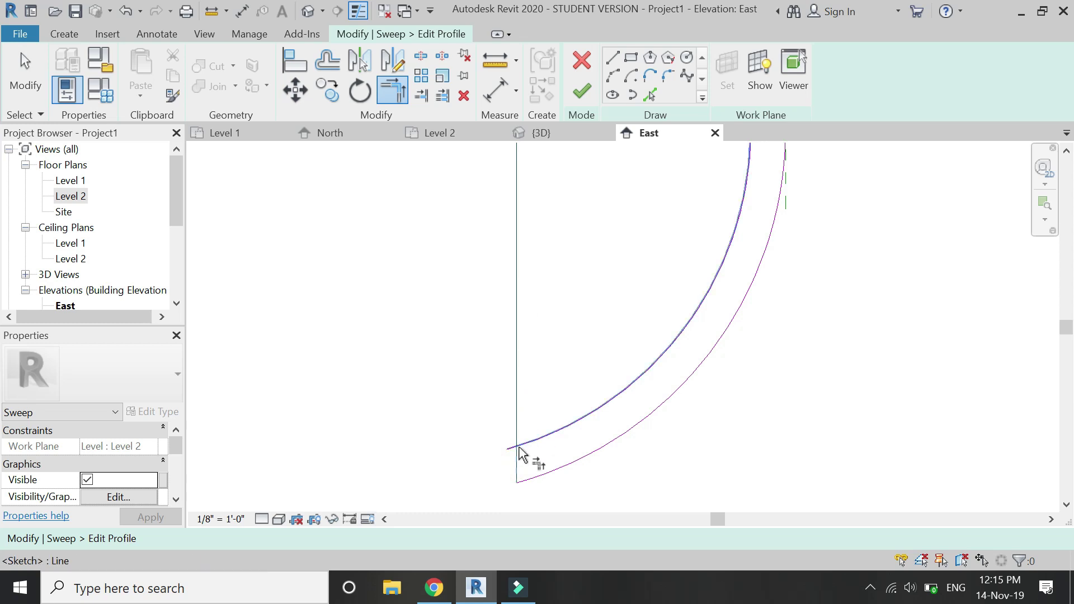
left_click(545, 443)
scroll(547, 446, "down", 1)
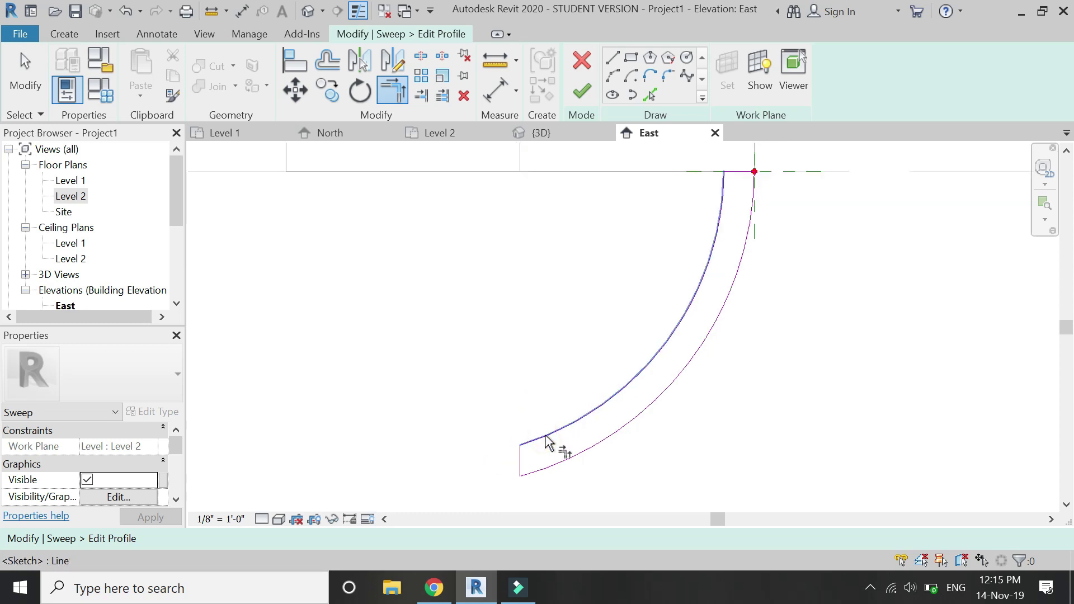
scroll(552, 302, "down", 1)
key("Escape")
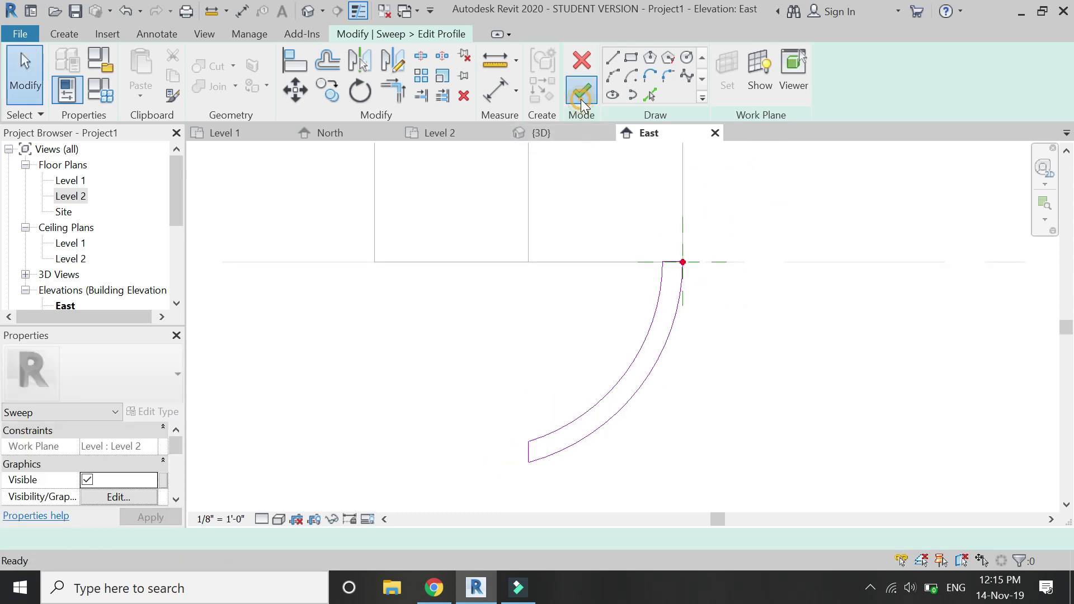
left_click(581, 98)
left_click(569, 159)
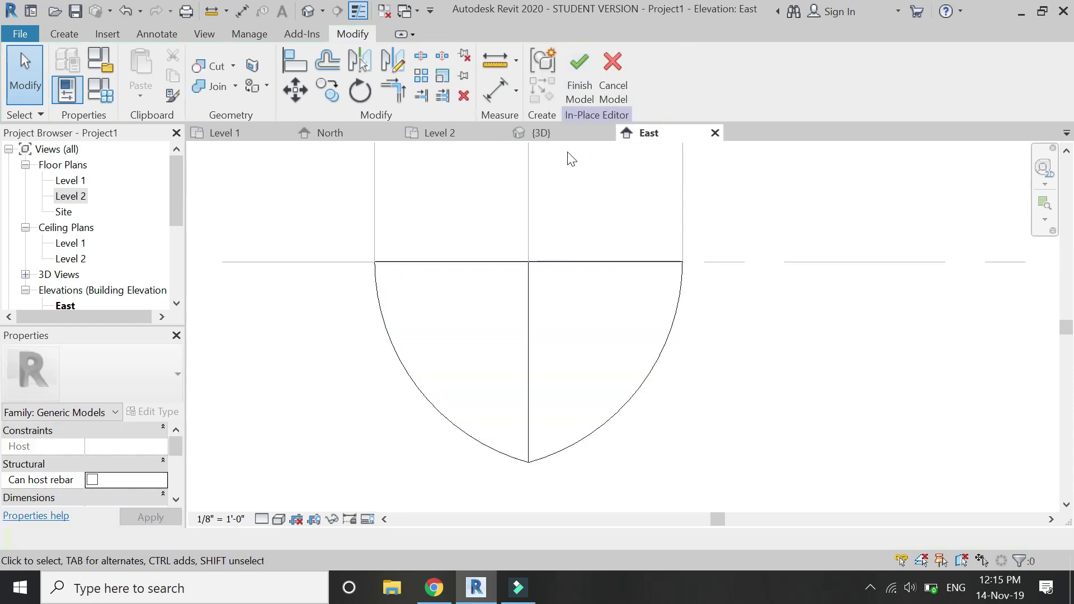
left_click(560, 135)
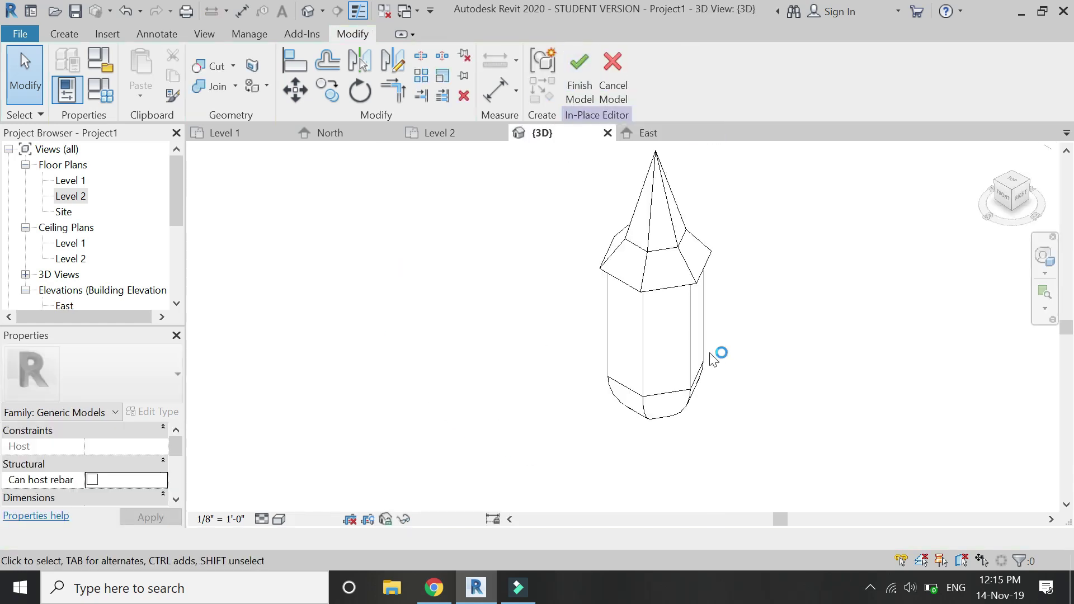
left_click(445, 134)
scroll(564, 390, "down", 2)
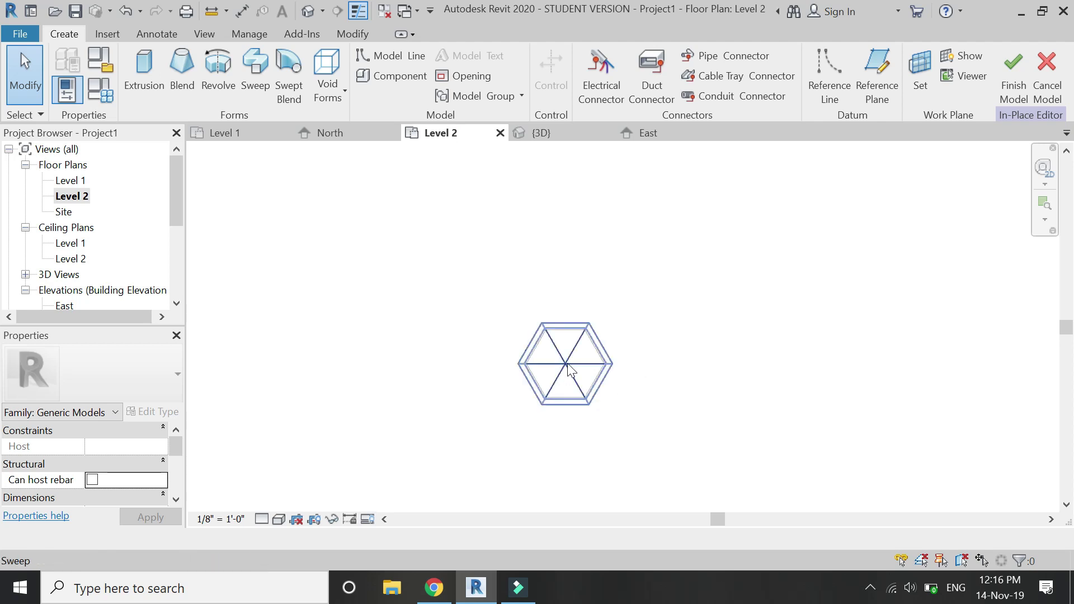
Draw a horizontal reference plane from the hexagon centre rightward and name it 'center'.
left_click(870, 96)
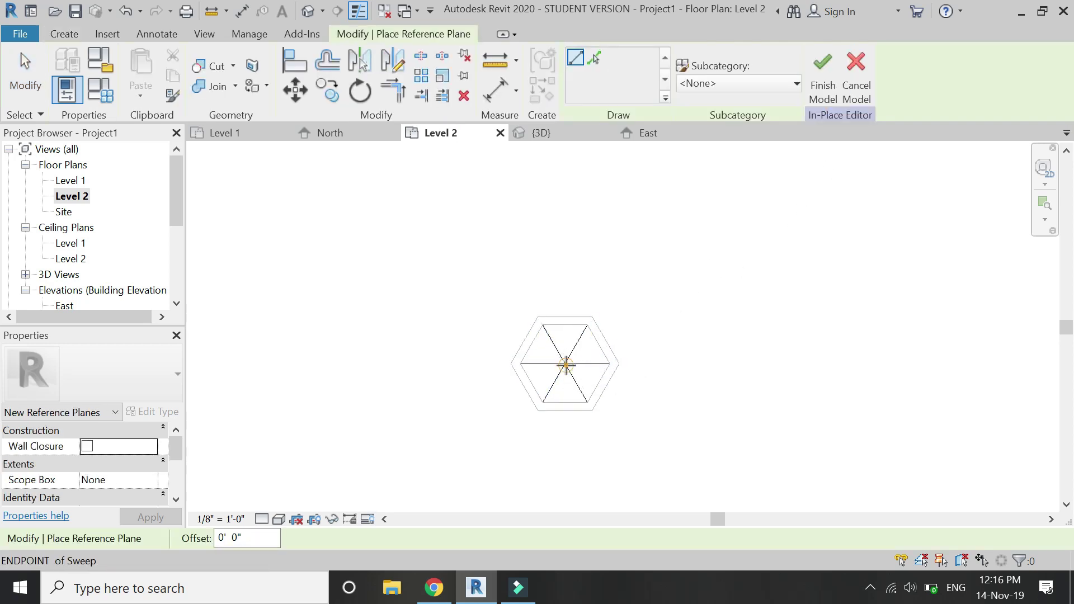
left_click(566, 365)
left_click(714, 366)
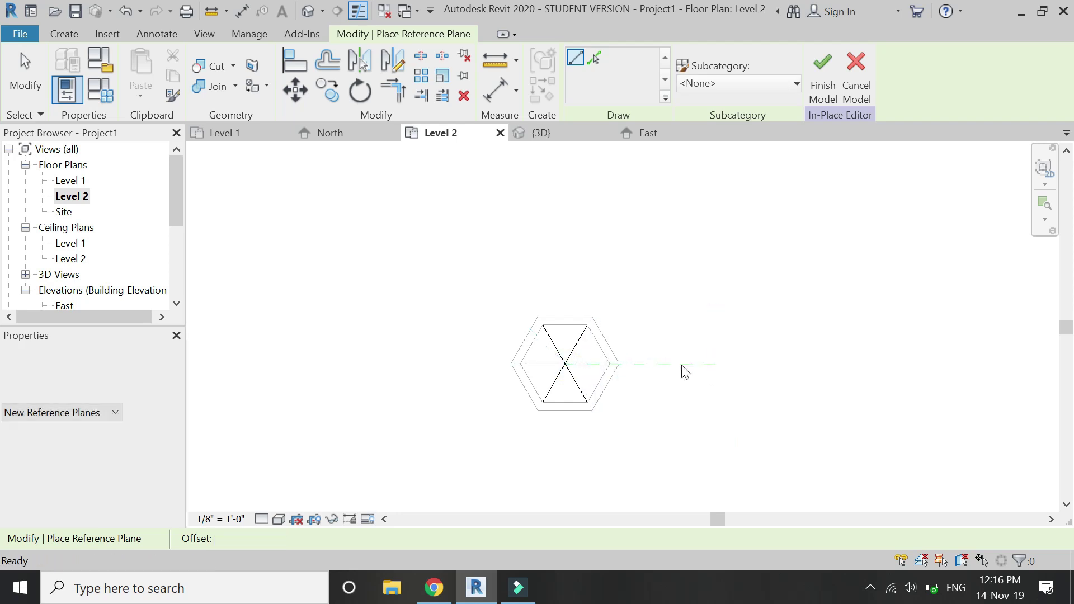
key("Escape")
type("center")
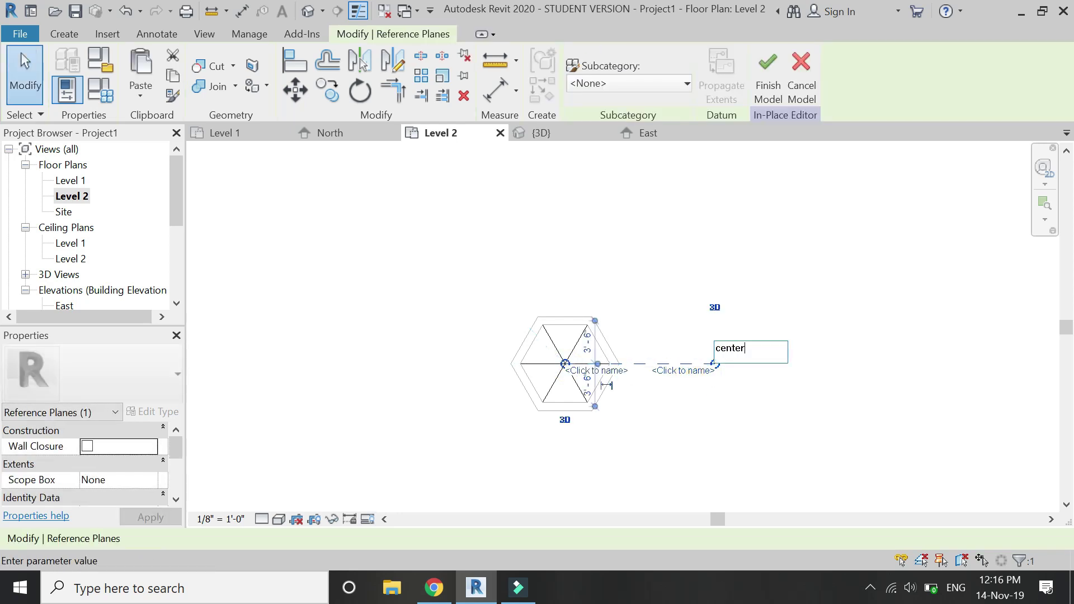
key("Return")
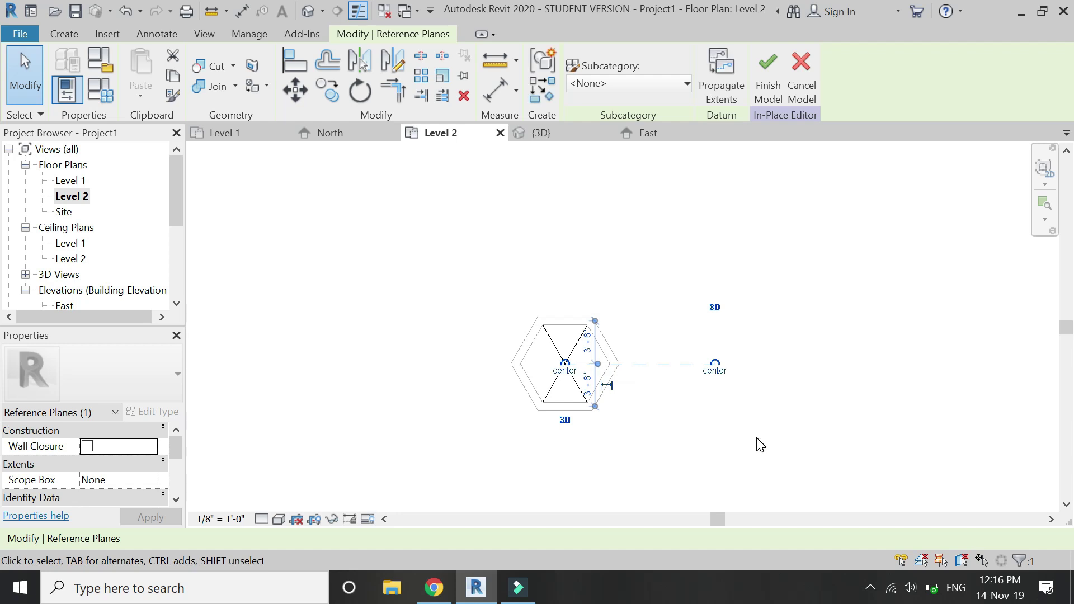
left_click(739, 440)
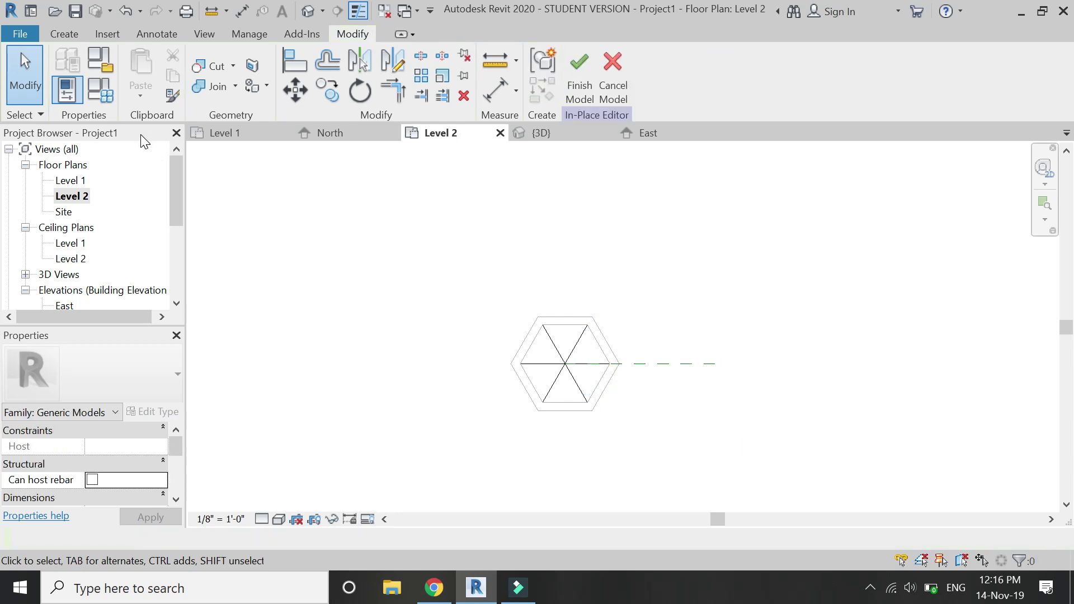
left_click(65, 35)
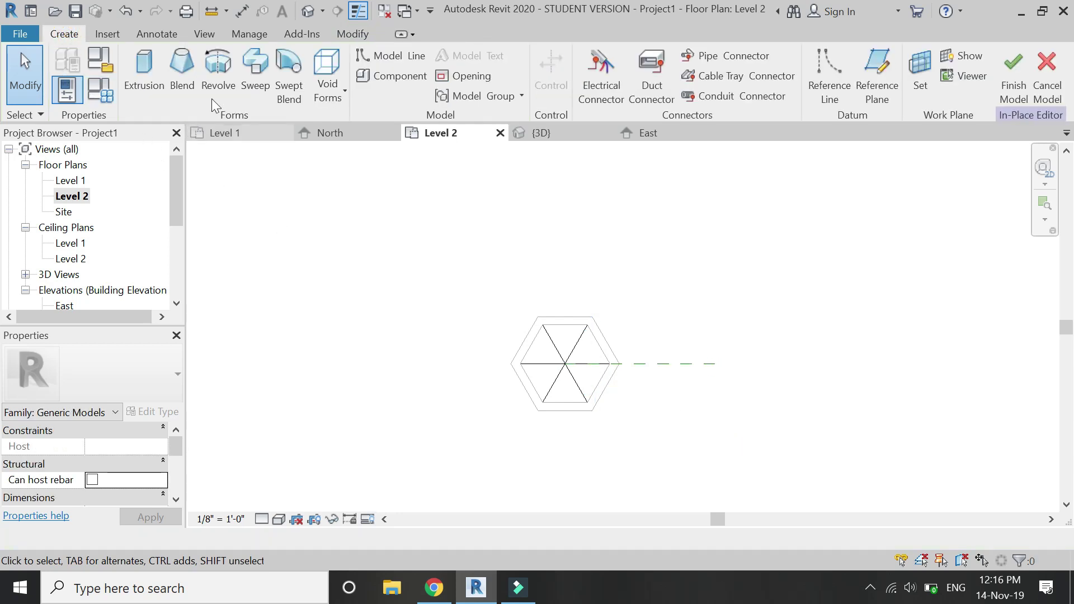
Start a revolve in the North elevation on work plane Reference Plane : center.
left_click(220, 87)
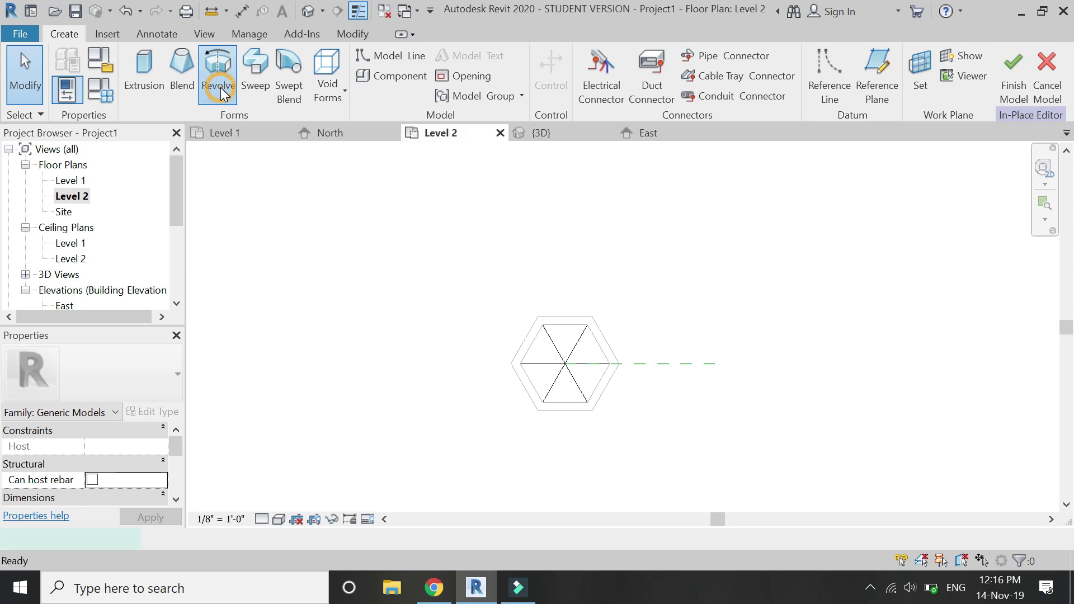
left_click(370, 134)
left_click(811, 85)
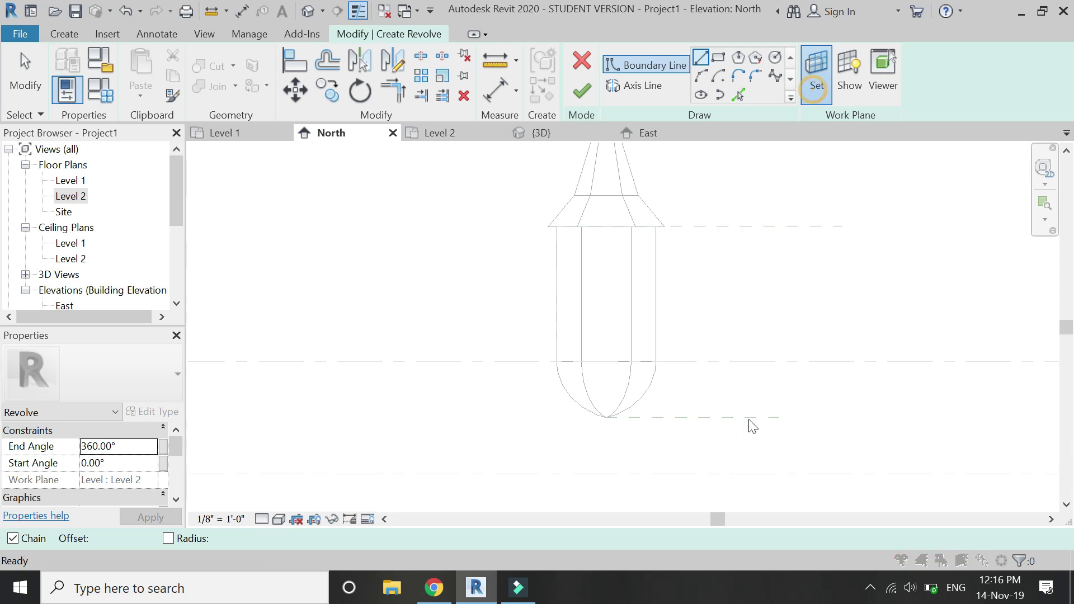
left_click(838, 379)
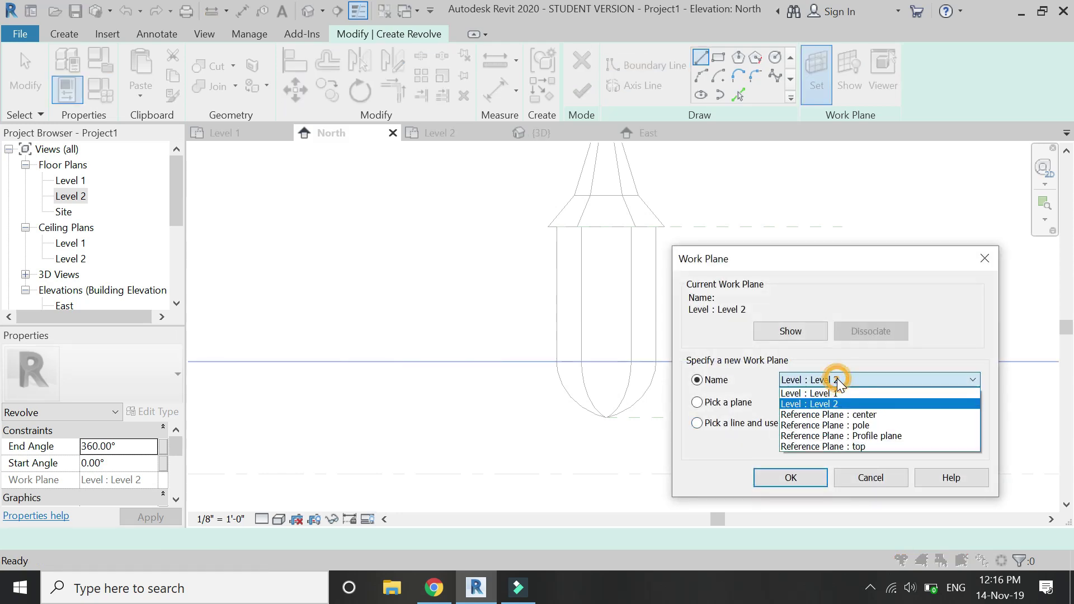
left_click(826, 412)
left_click(794, 477)
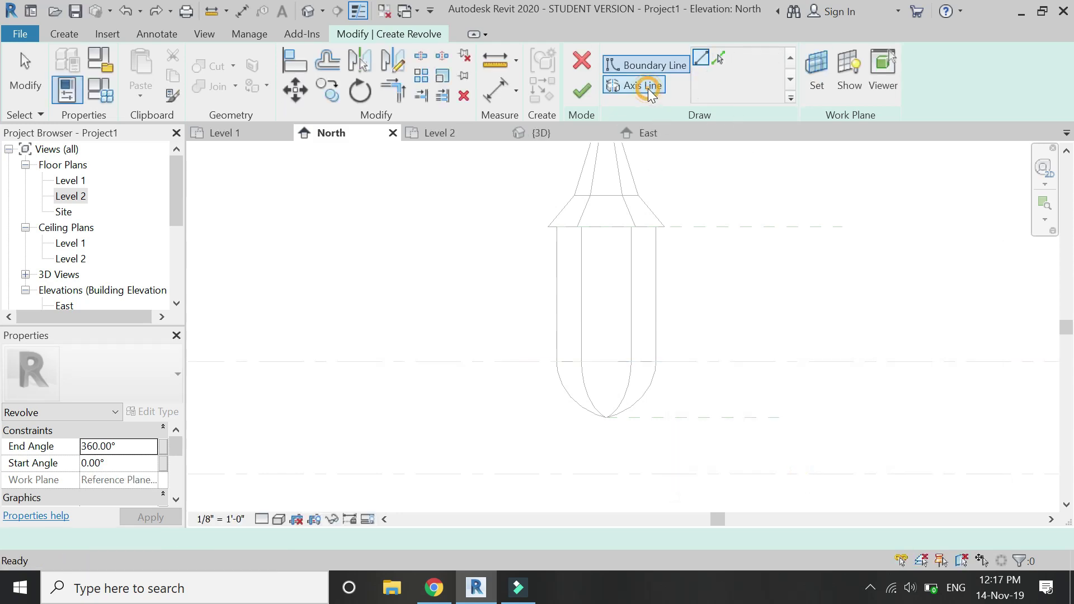
Draw a vertical axis line from the lantern's bottom point down to the level line.
left_click(639, 85)
left_click(607, 417)
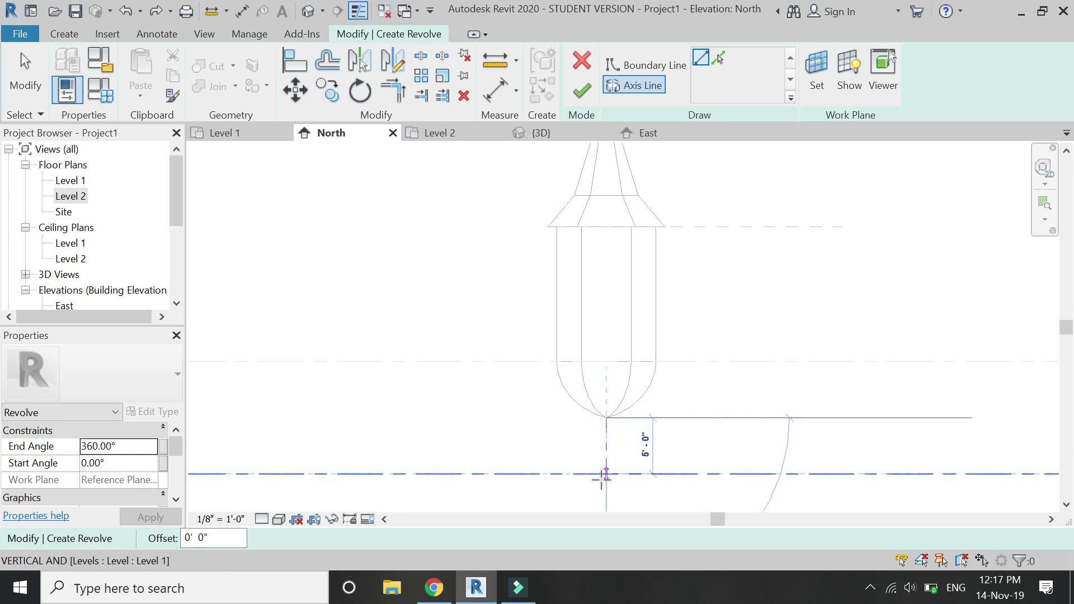
left_click(604, 475)
Draw the straight vertical profile edge beside the axis.
left_click(646, 65)
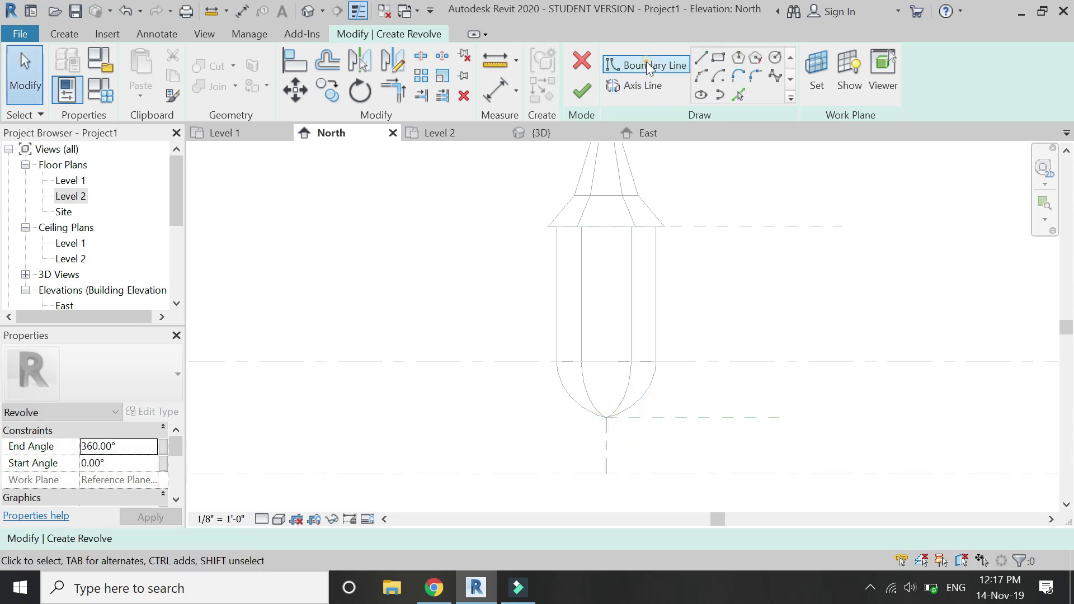
scroll(613, 383, "up", 2)
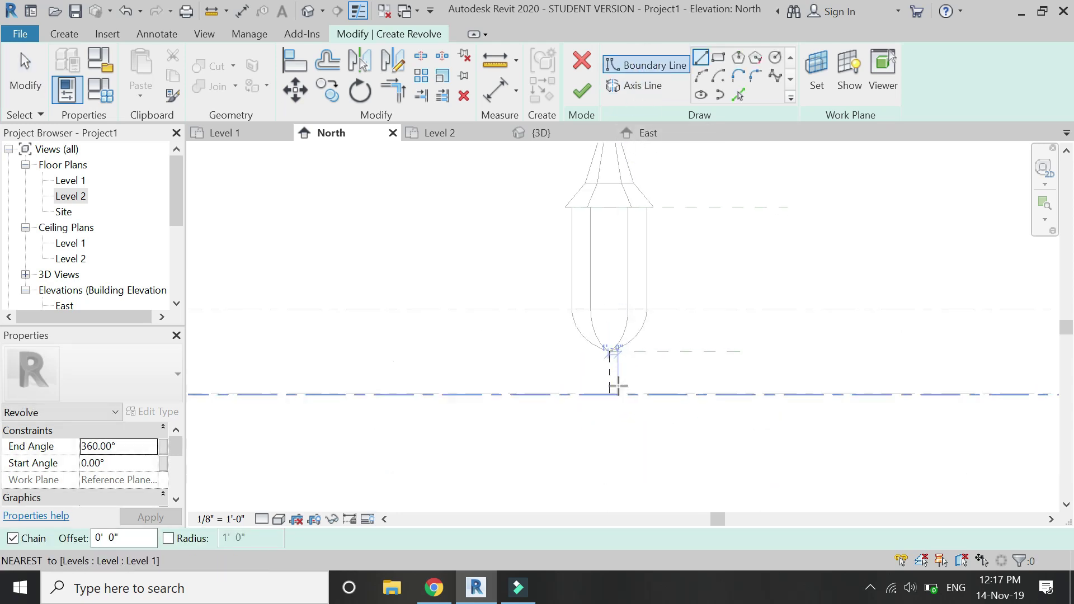
scroll(611, 350, "up", 2)
scroll(607, 335, "up", 2)
scroll(606, 332, "up", 1)
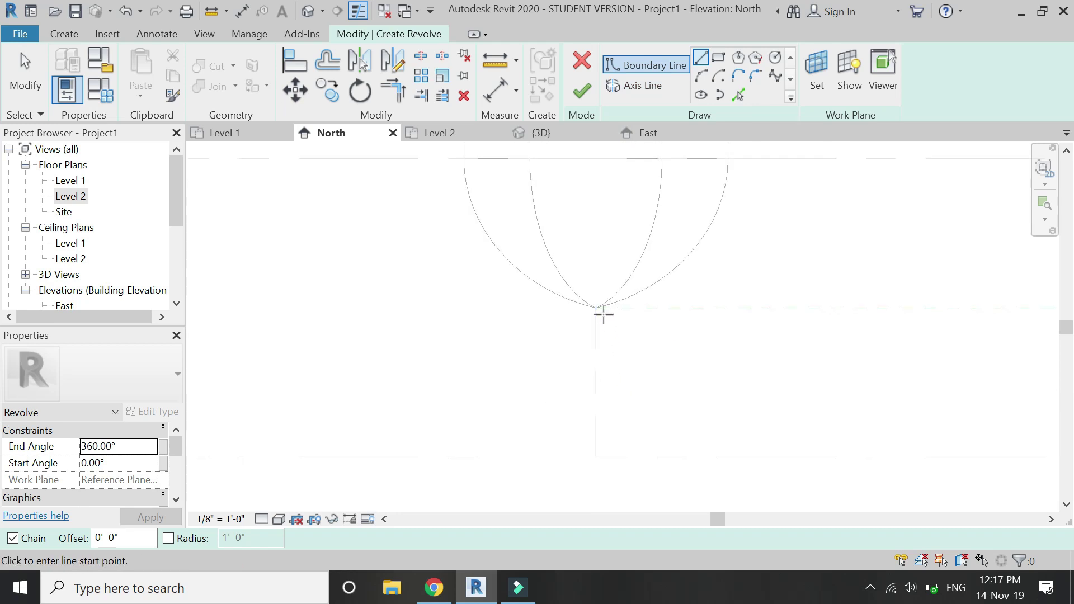
scroll(606, 309, "up", 2)
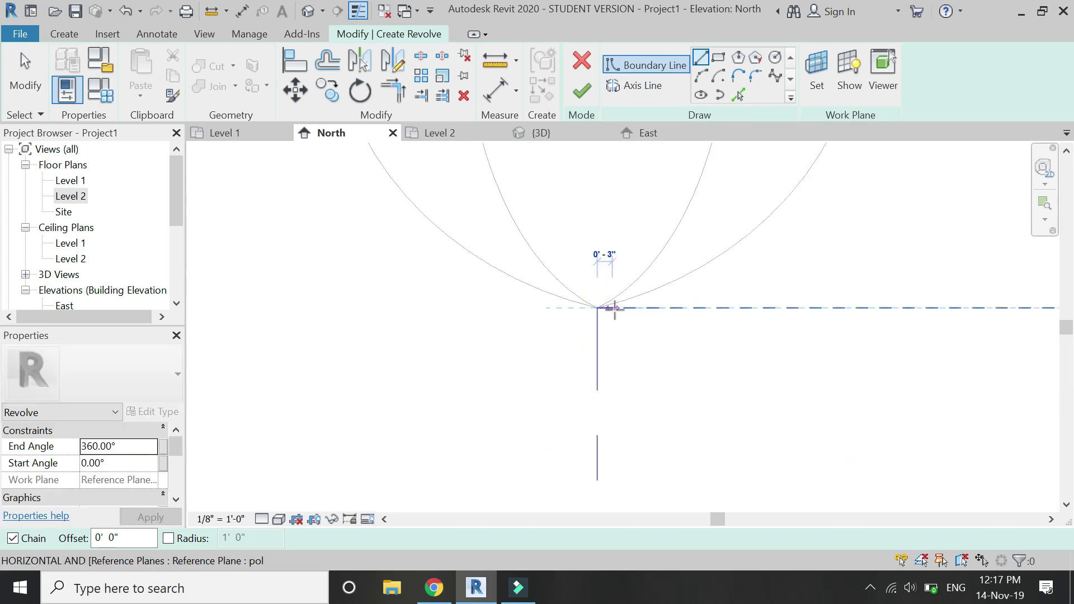
left_click(613, 308)
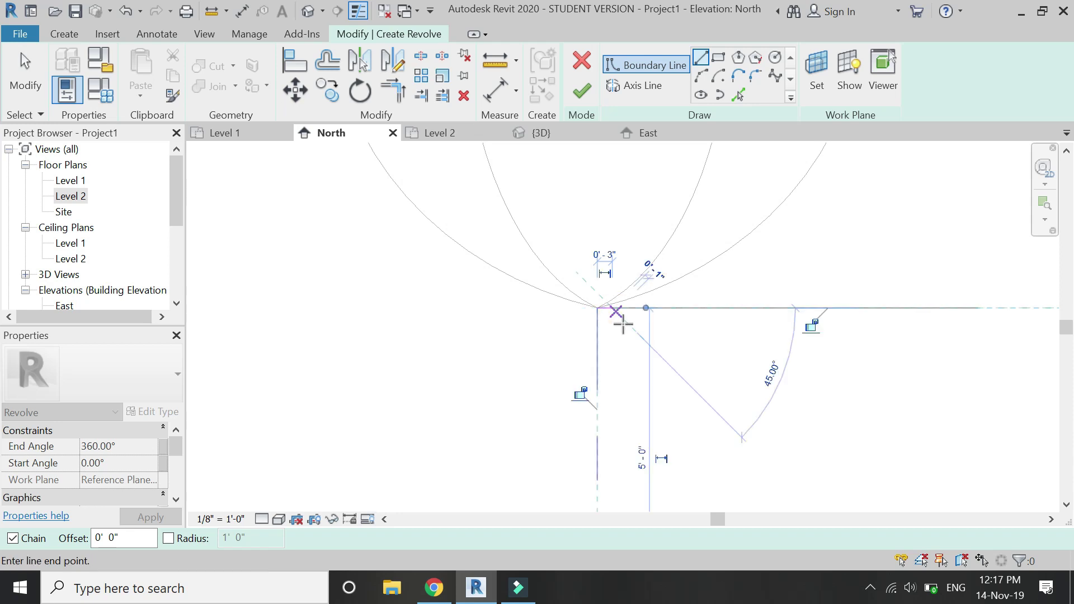
key("Escape")
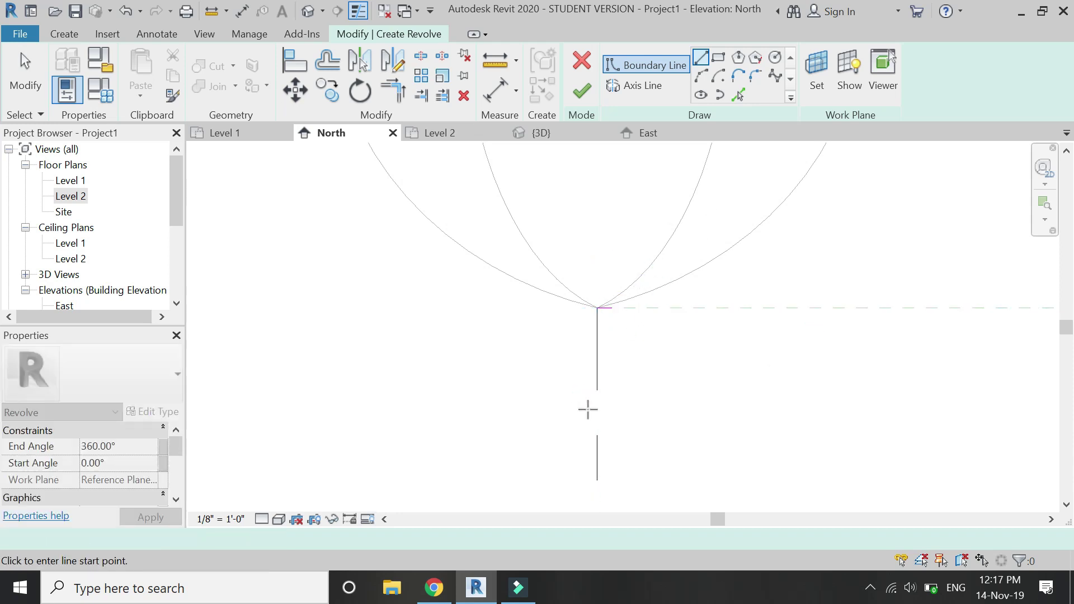
left_click(597, 391)
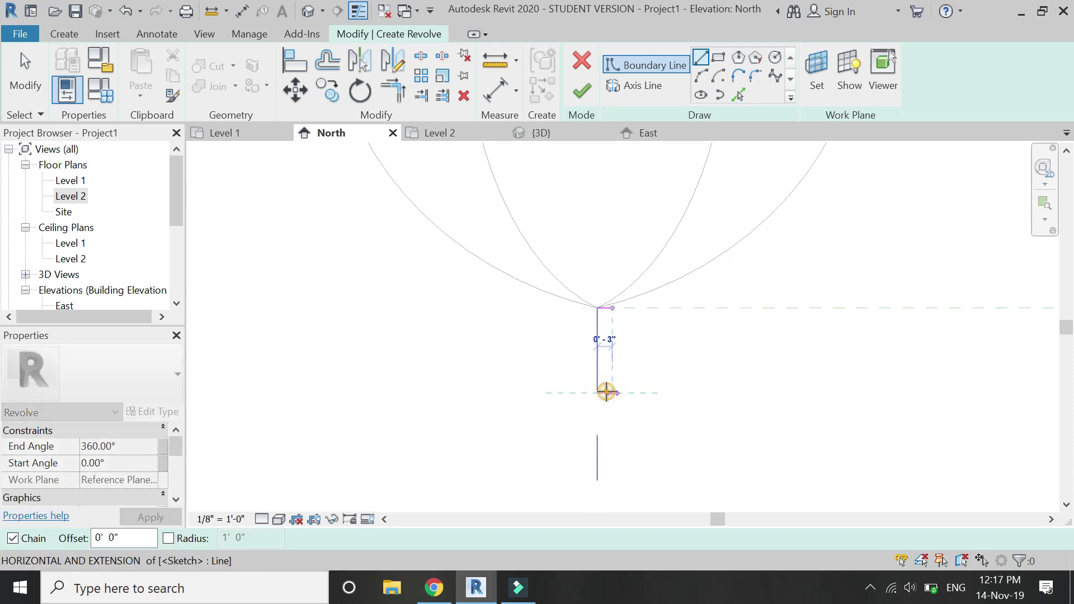
left_click(611, 391)
key("Escape")
key("Escape")
Add a Start-End-Radius arc bulging out into a semicircular ball.
left_click(702, 76)
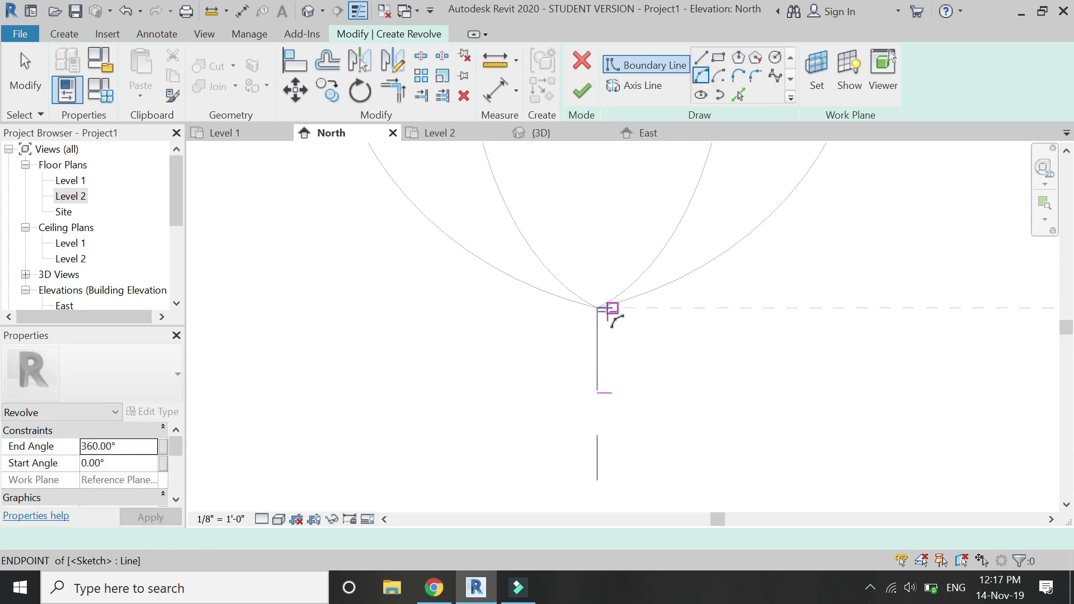
left_click(611, 309)
left_click(611, 393)
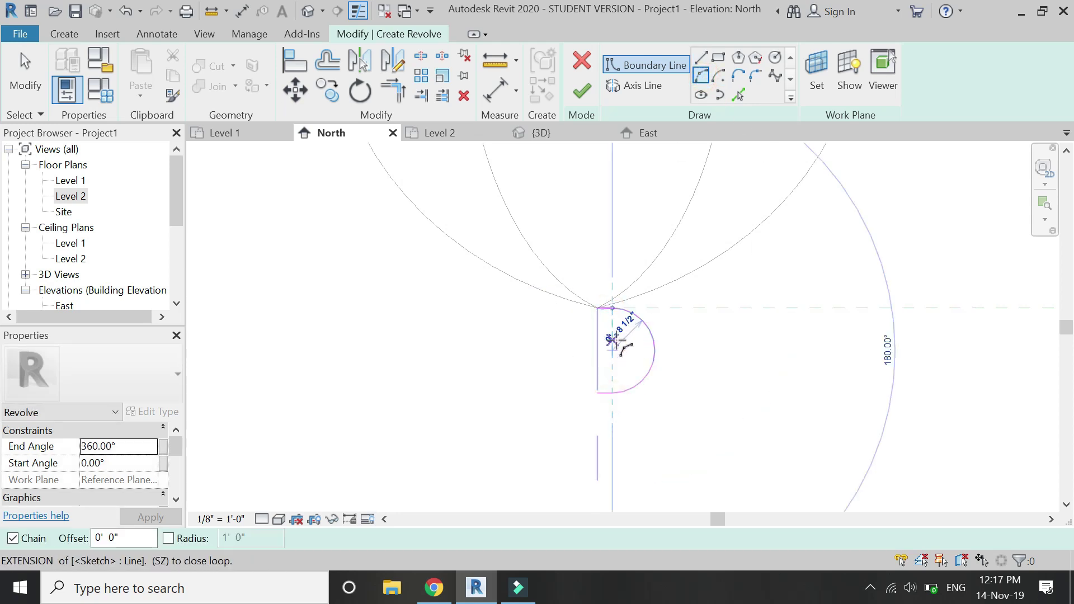
left_click(651, 352)
scroll(652, 276, "down", 1)
scroll(630, 380, "up", 2)
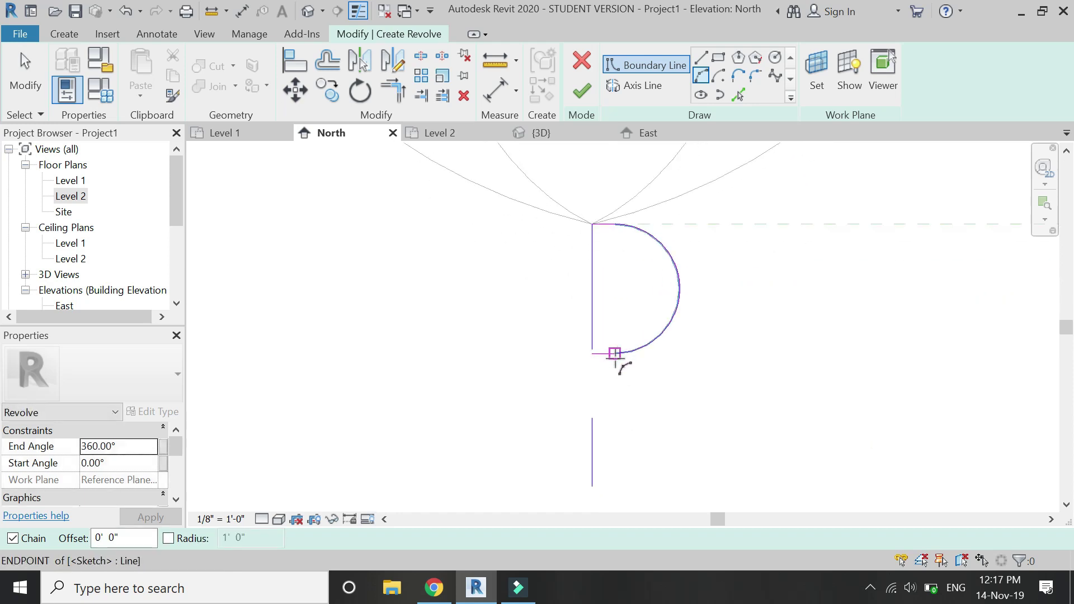
Add a short horizontal neck line and a small arc closing the neck.
left_click(700, 58)
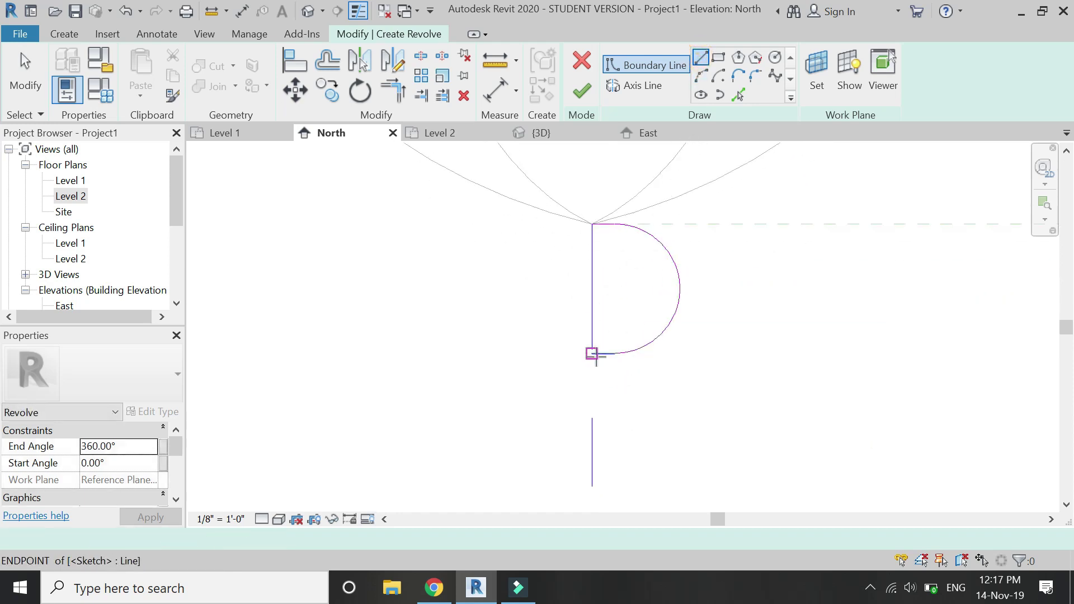
left_click(597, 379)
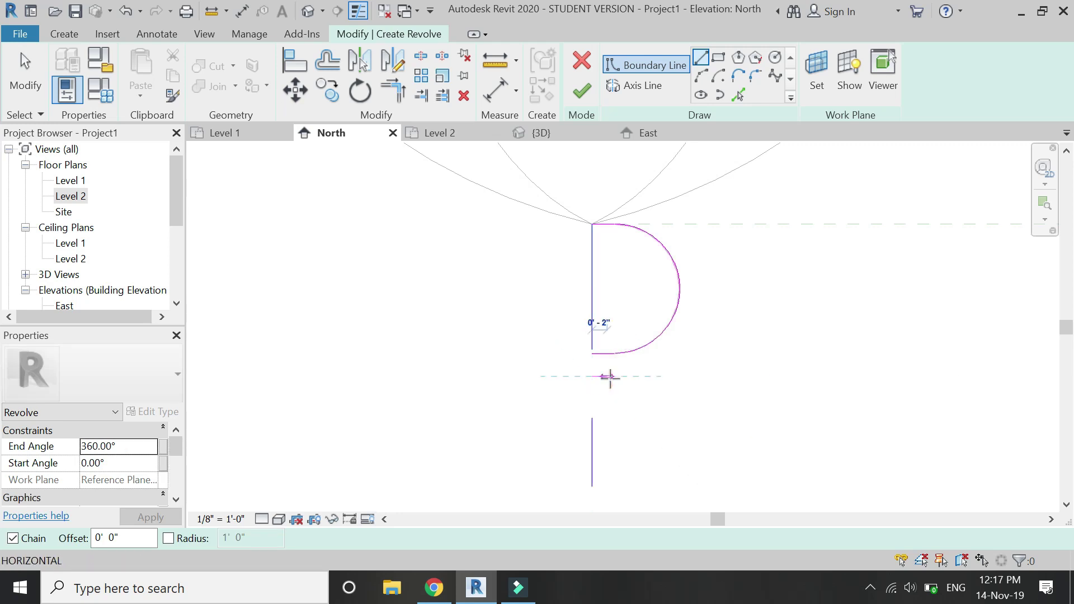
left_click(621, 376)
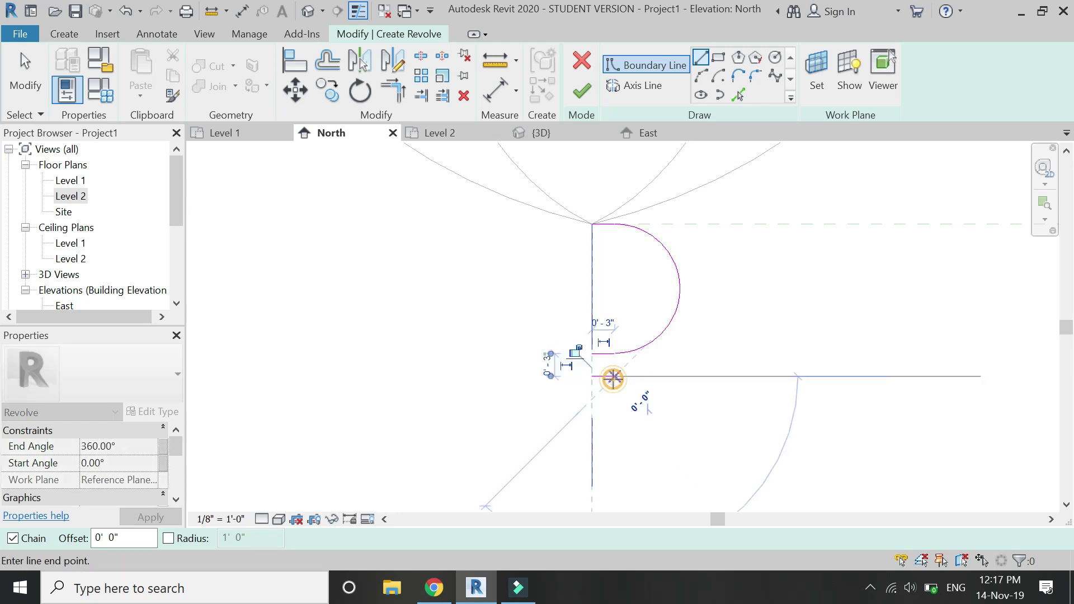
left_click(701, 75)
left_click(618, 353)
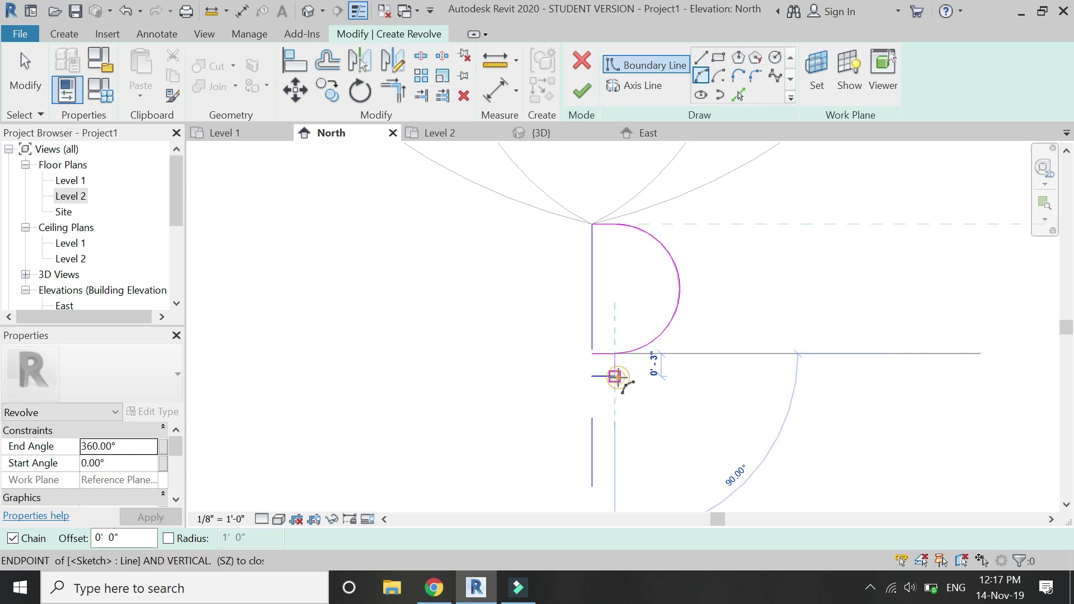
left_click(615, 376)
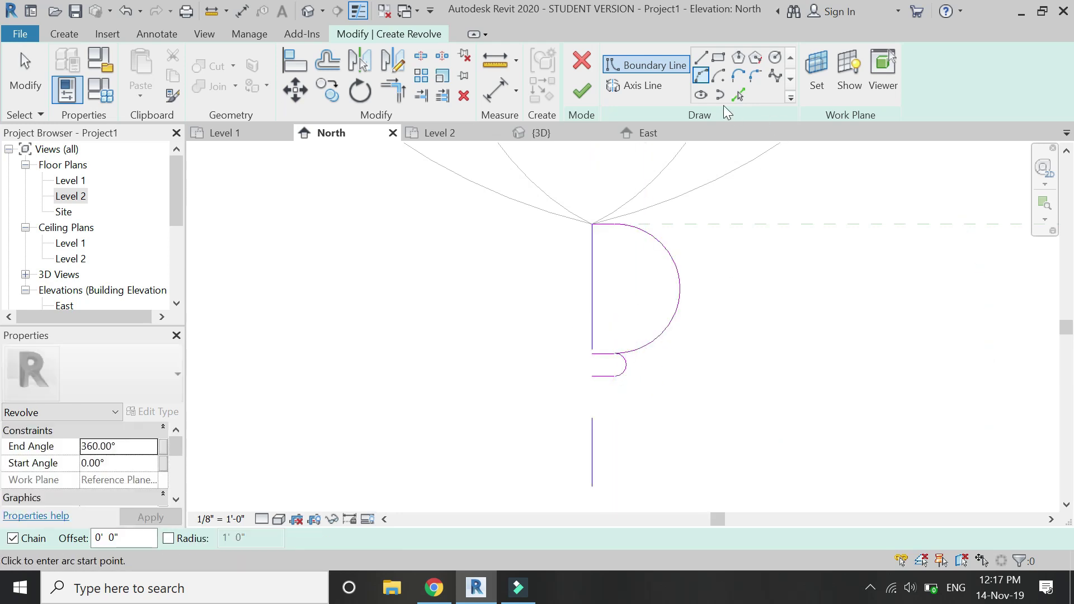
scroll(633, 355, "up", 3)
Add a small arc joining the neck to the semicircle.
left_click(618, 363)
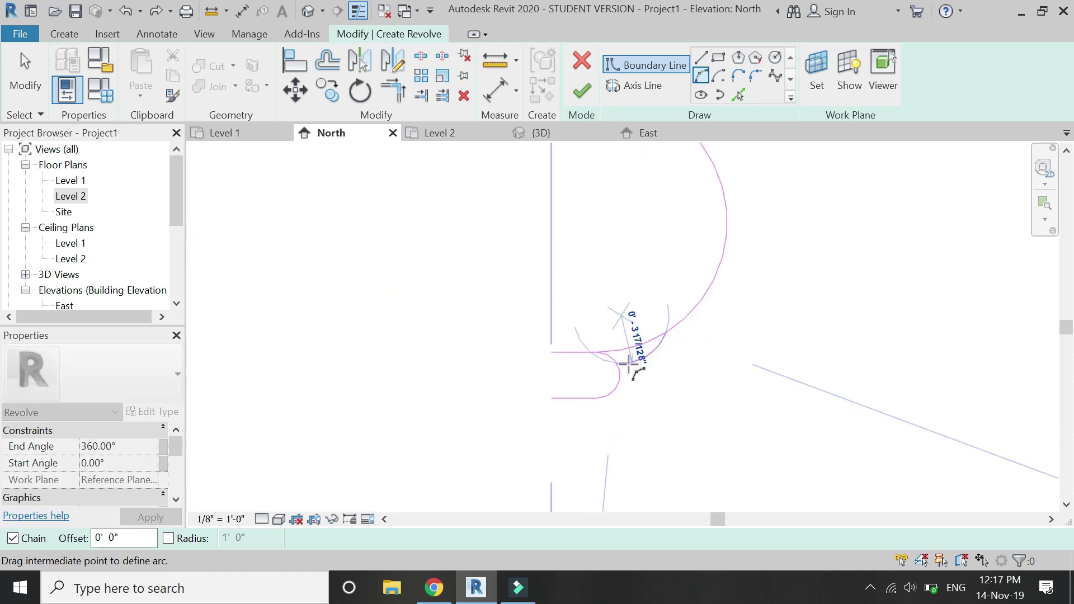
key("Escape")
key("Escape")
scroll(629, 370, "up", 2)
key("Return")
left_click(612, 370)
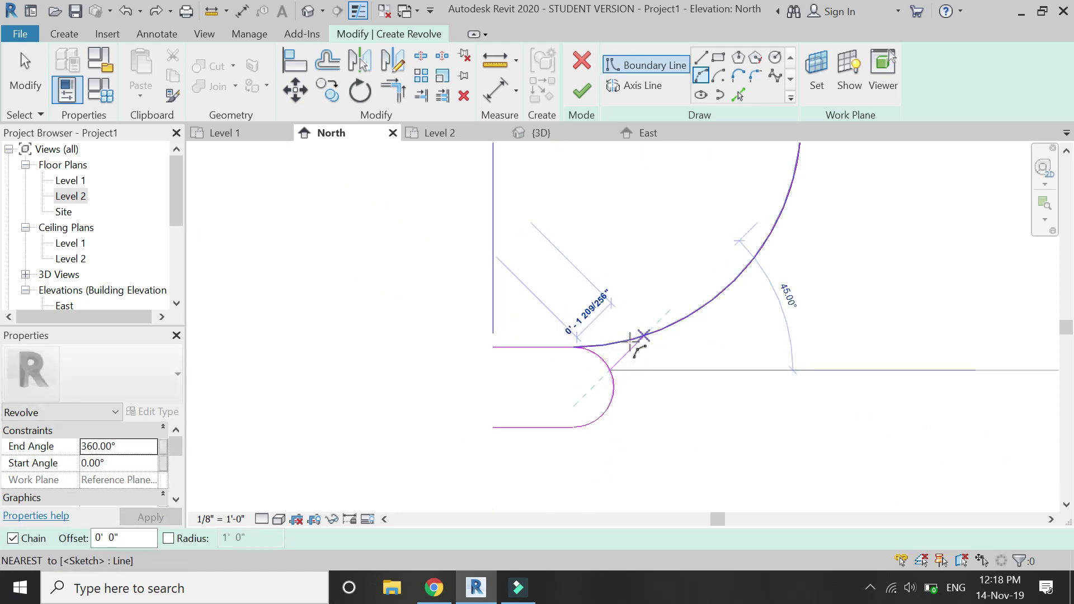
left_click(633, 339)
key("Escape")
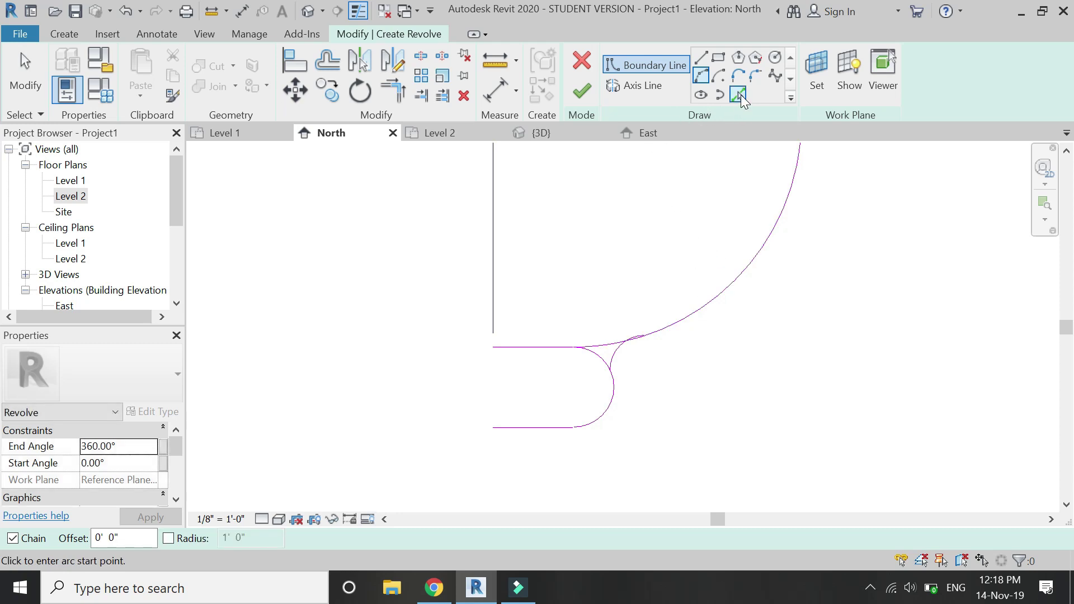
Trim the small neck arc and the semicircle to a clean corner.
left_click(671, 326)
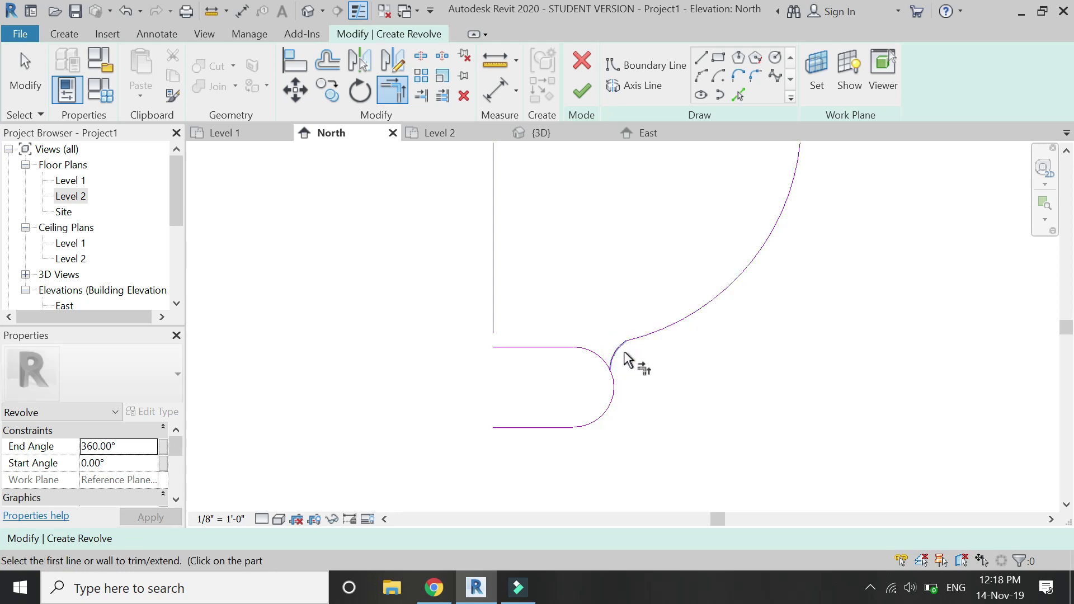
left_click(618, 363)
left_click(621, 388)
scroll(634, 332, "down", 1)
scroll(594, 336, "down", 2)
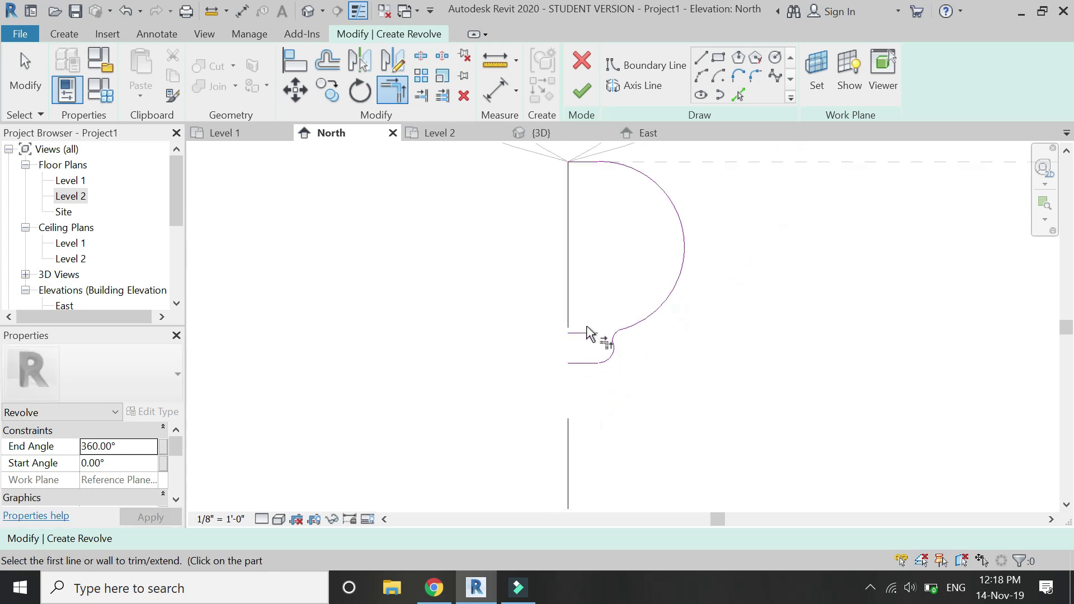
scroll(606, 350, "up", 1)
scroll(592, 302, "down", 1)
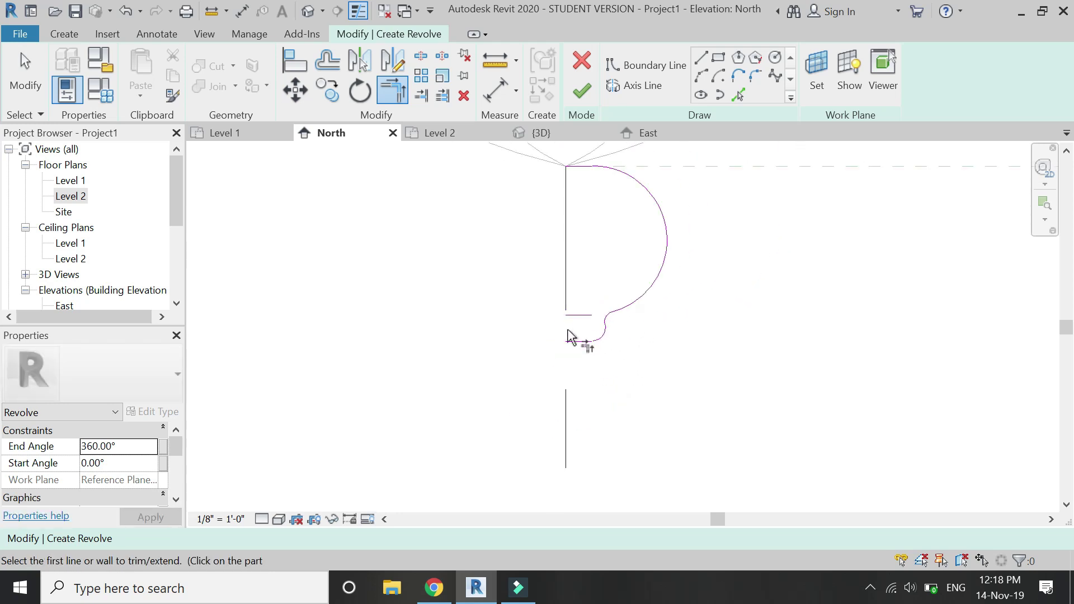
key("Escape")
key("Escape")
left_click(557, 359)
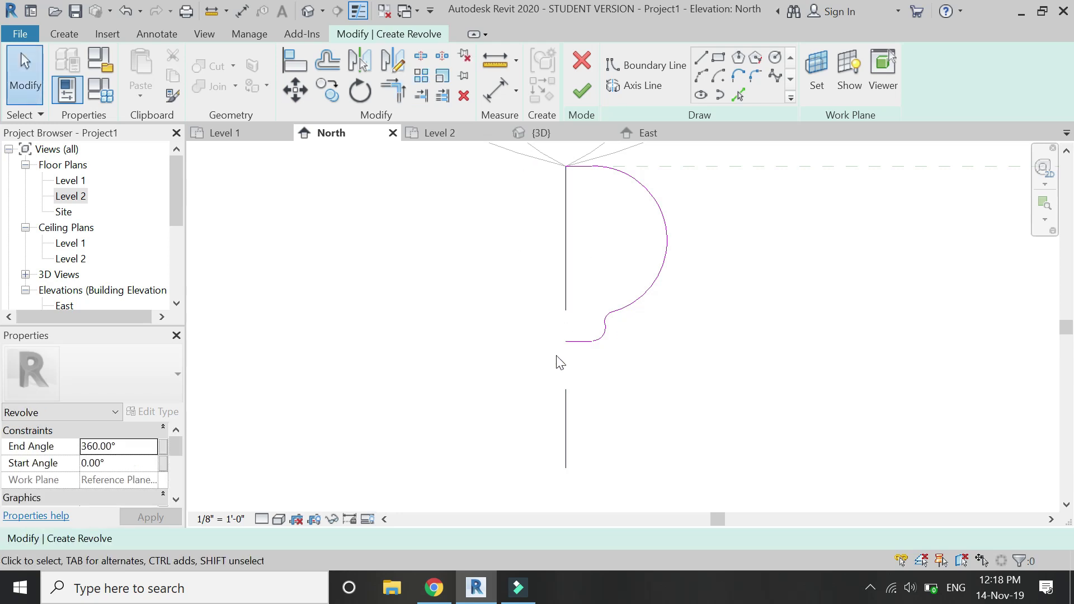
Draw a Start-End-Radius arc below the profile and delete the stray horizontal line.
left_click(720, 77)
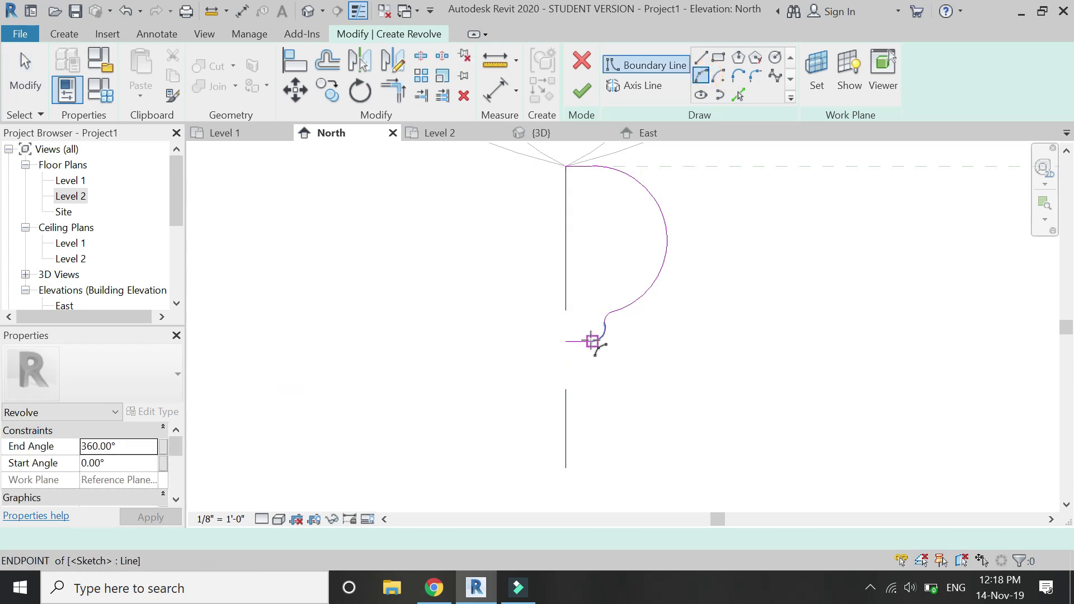
scroll(592, 341, "up", 1)
left_click(591, 343)
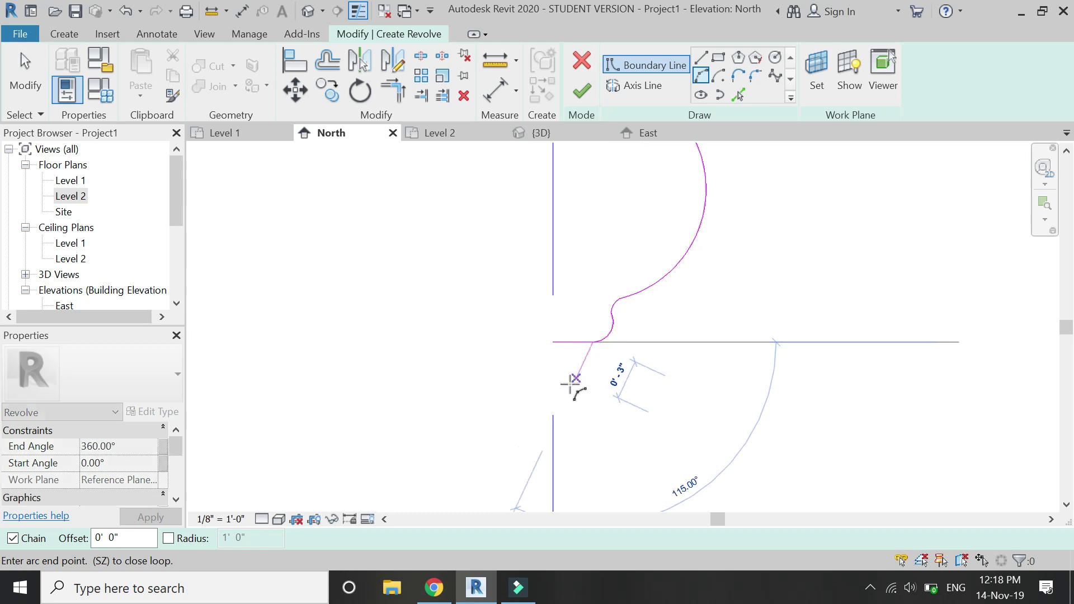
left_click(571, 386)
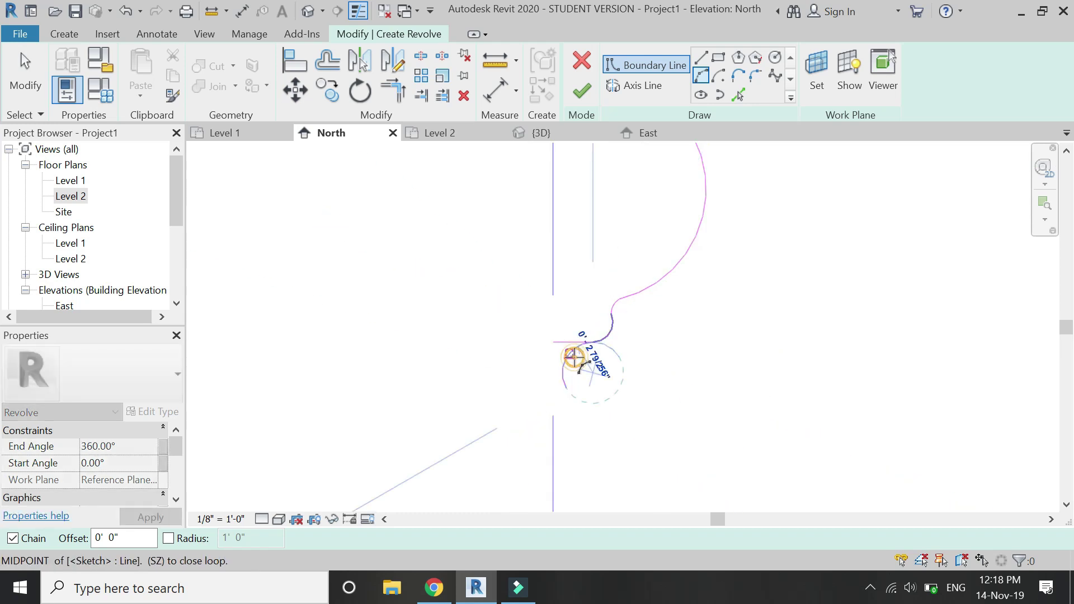
left_click(629, 260)
key("Escape")
key("Escape")
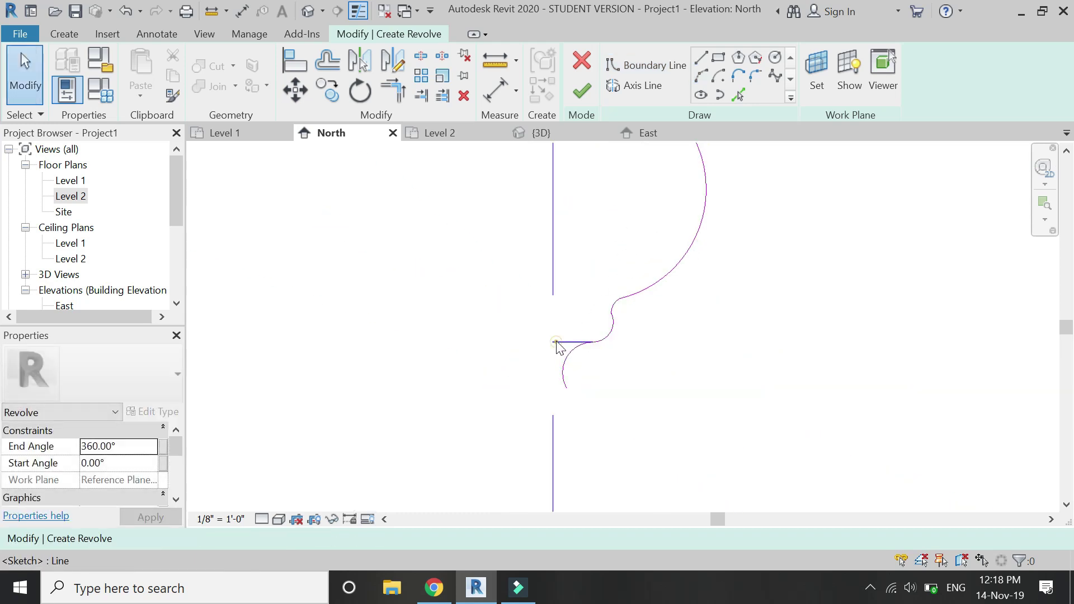
left_click(563, 341)
key("Delete")
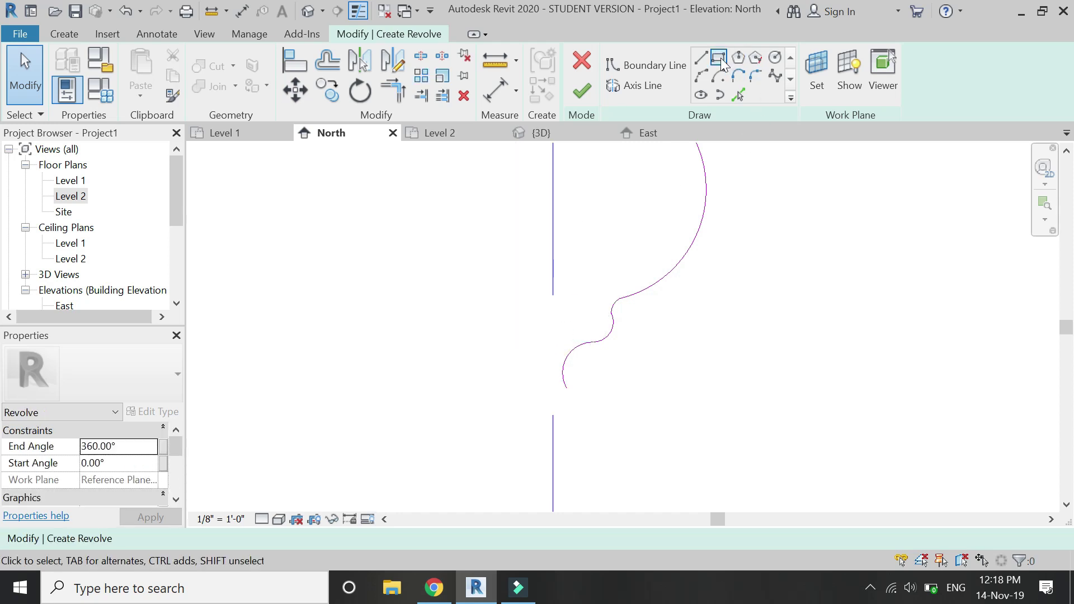
Draw the vertical rod line downward and a small rounded arc at its bottom.
left_click(701, 58)
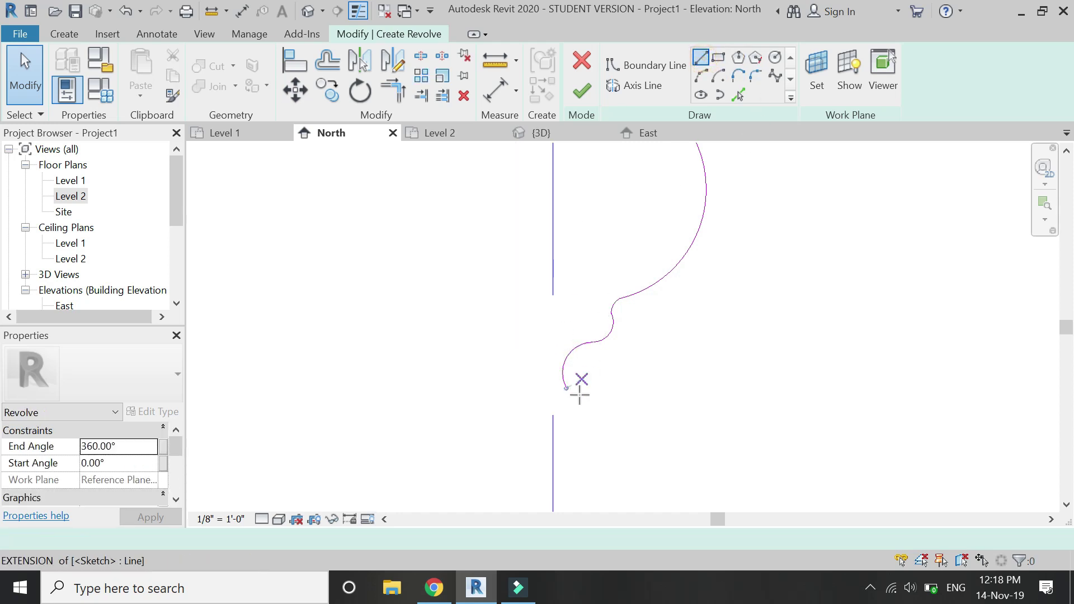
left_click(561, 375)
scroll(593, 251, "down", 3)
scroll(593, 264, "down", 2)
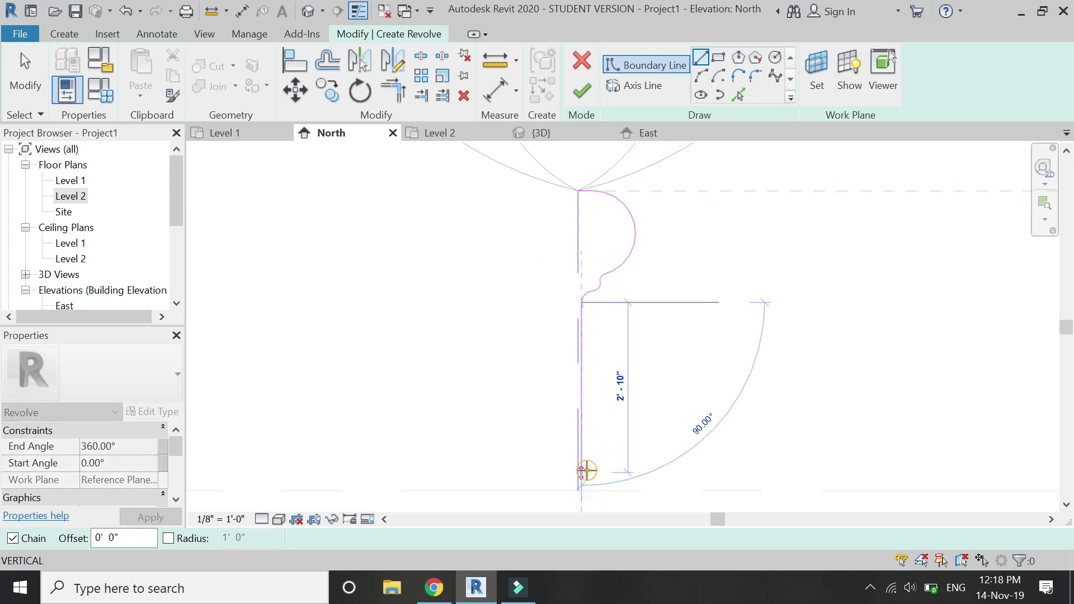
left_click(585, 471)
key("Escape")
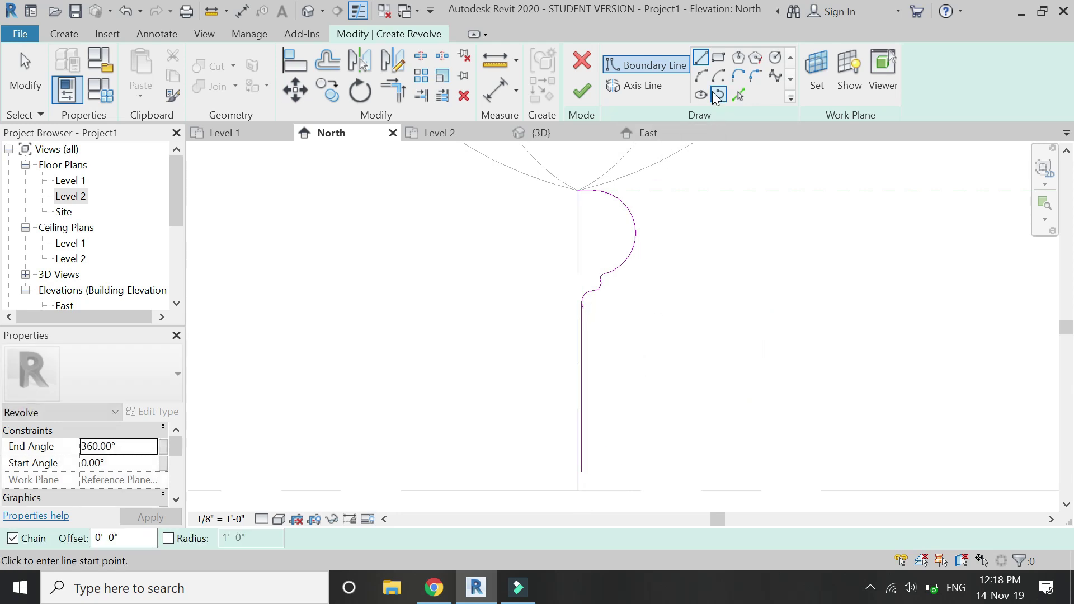
scroll(578, 479, "up", 3)
scroll(599, 462, "up", 2)
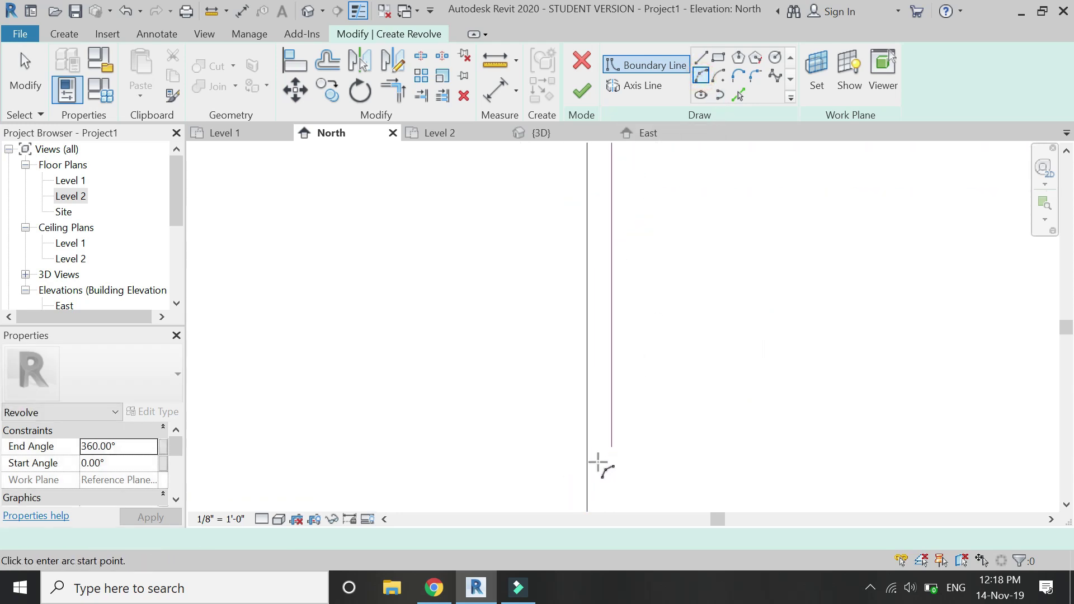
left_click(619, 439)
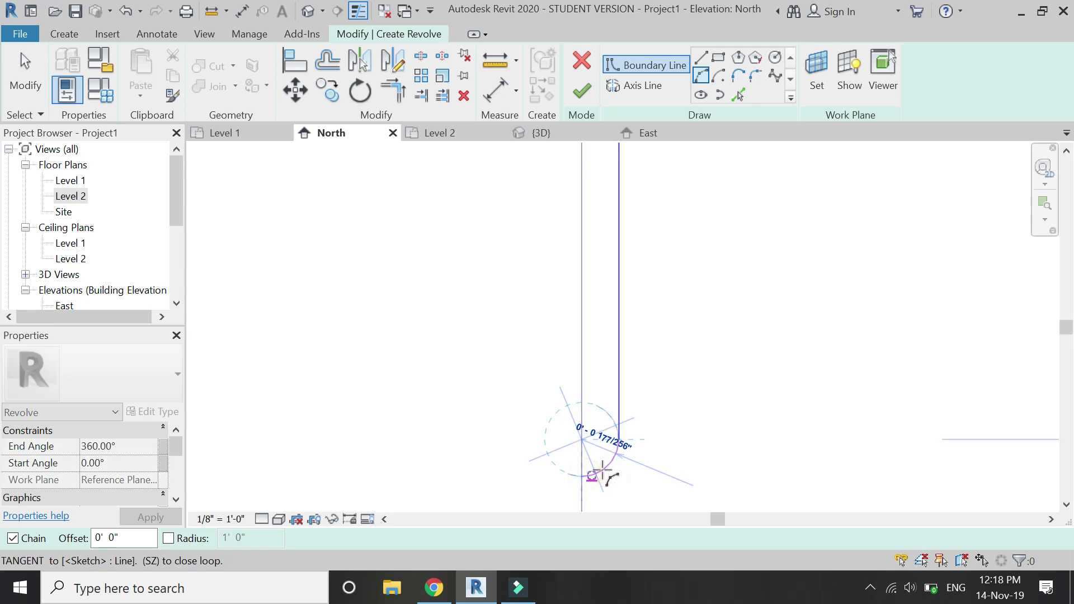
left_click(581, 475)
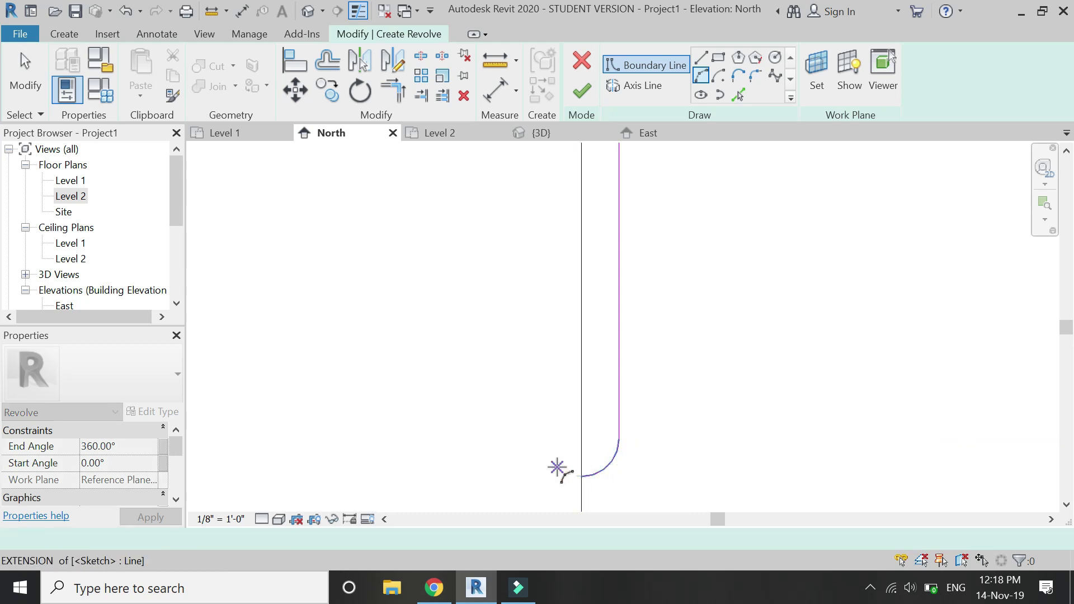
left_click(700, 58)
left_click(583, 476)
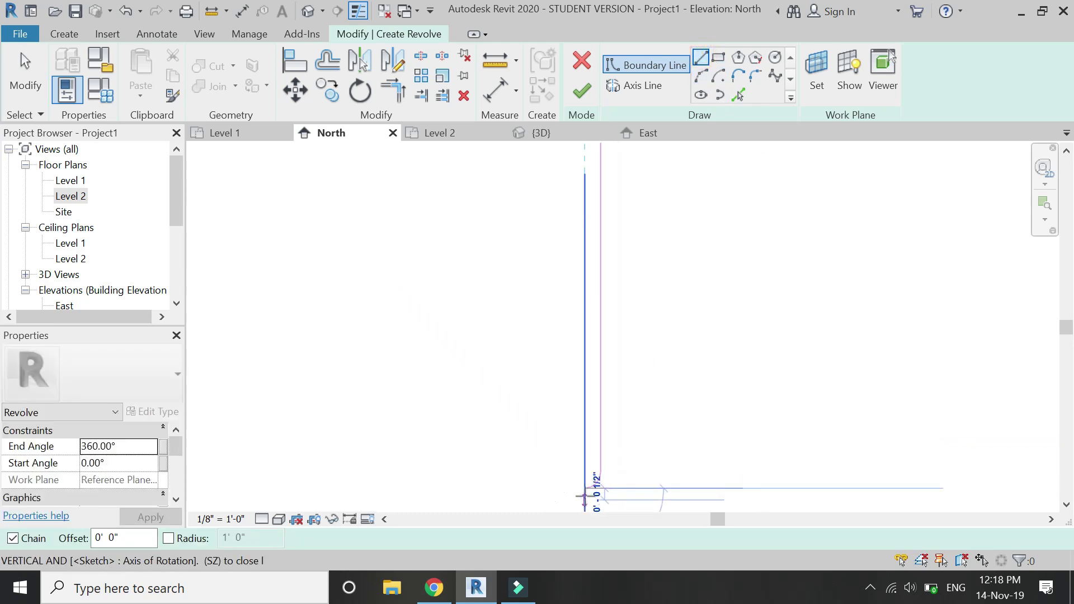
scroll(583, 491, "down", 2)
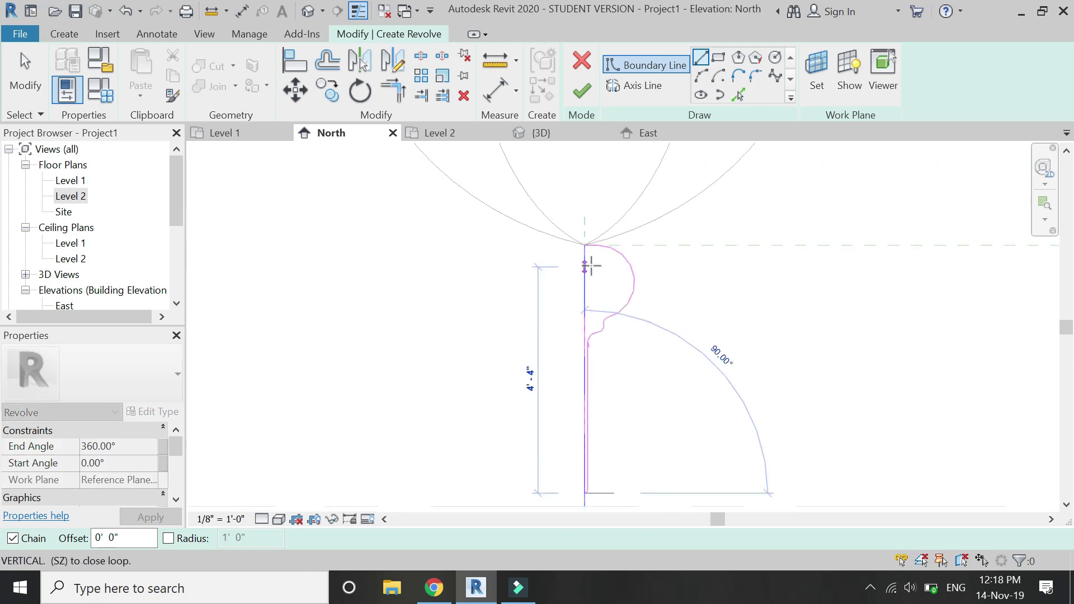
scroll(587, 261, "up", 2)
scroll(580, 239, "up", 2)
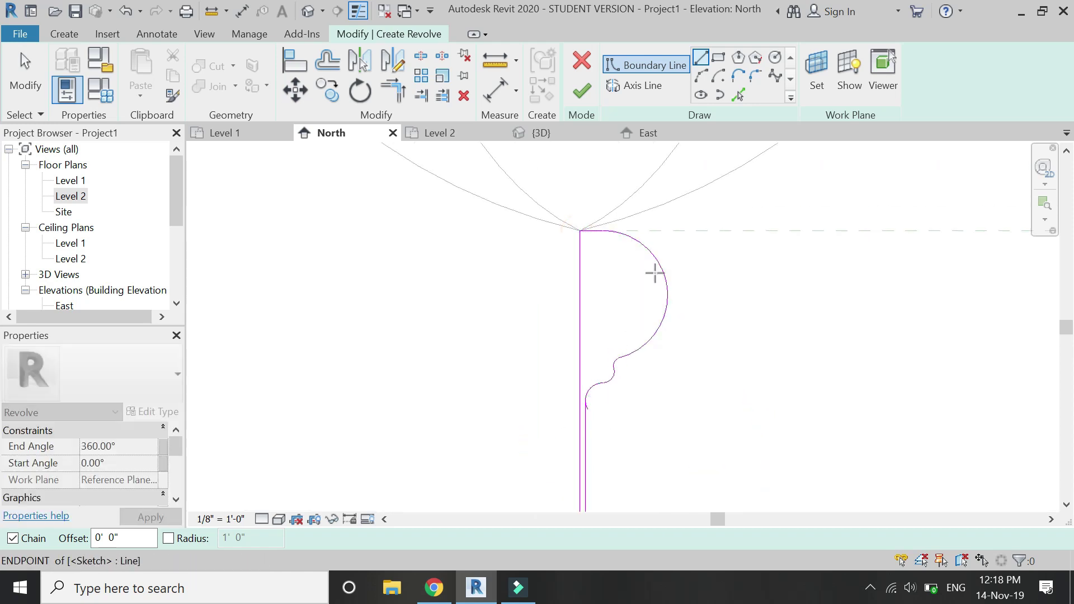
key("Escape")
Trim the rod line and bottom arc to a corner, then view it in 3D.
left_click(737, 95)
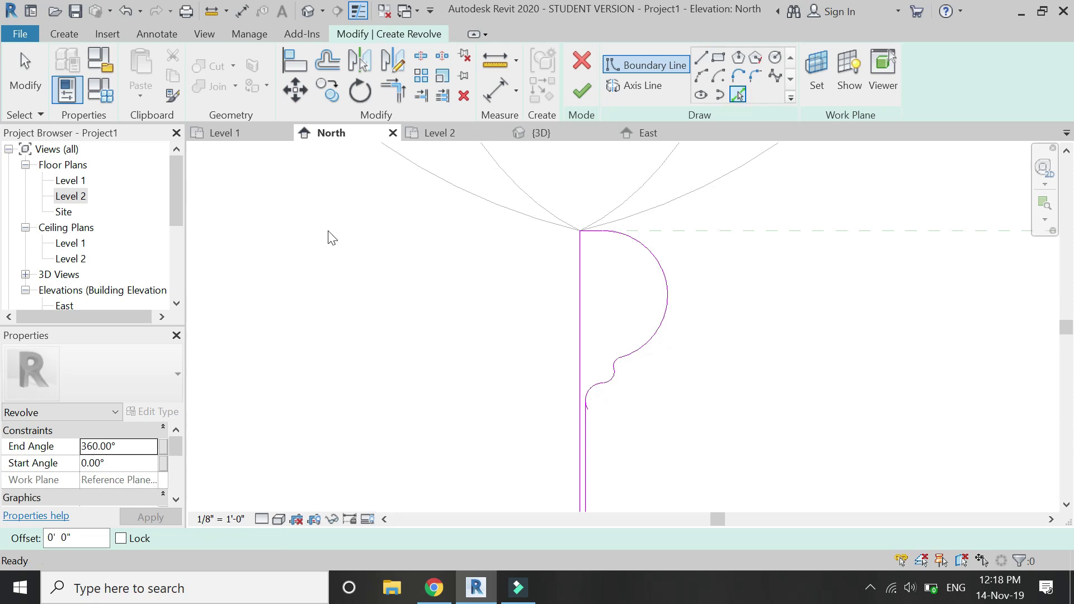
left_click(392, 90)
scroll(592, 407, "up", 4)
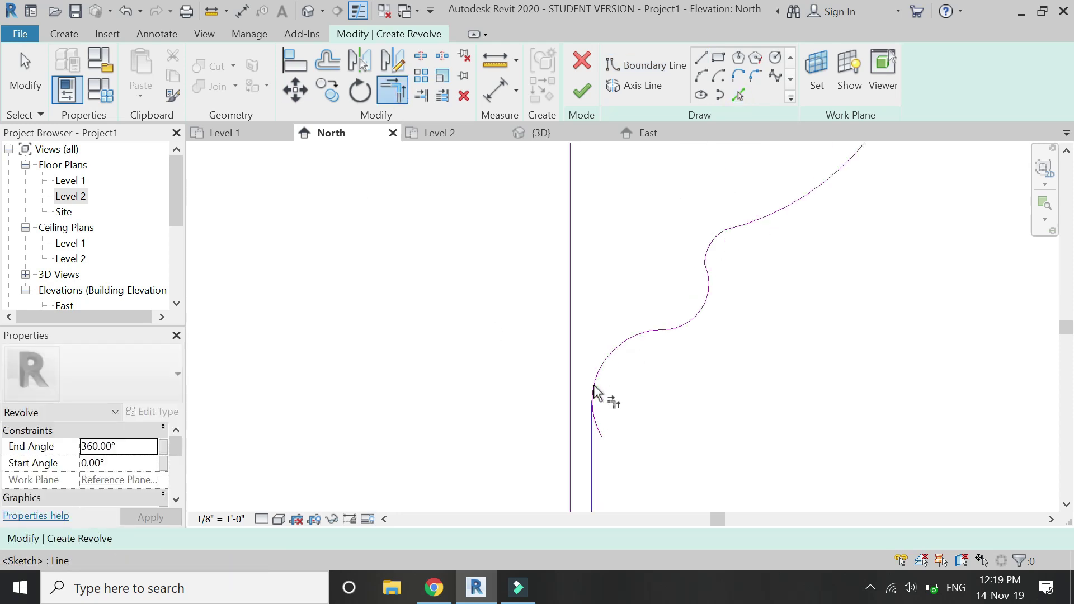
left_click(594, 381)
left_click(592, 412)
scroll(585, 382, "down", 3)
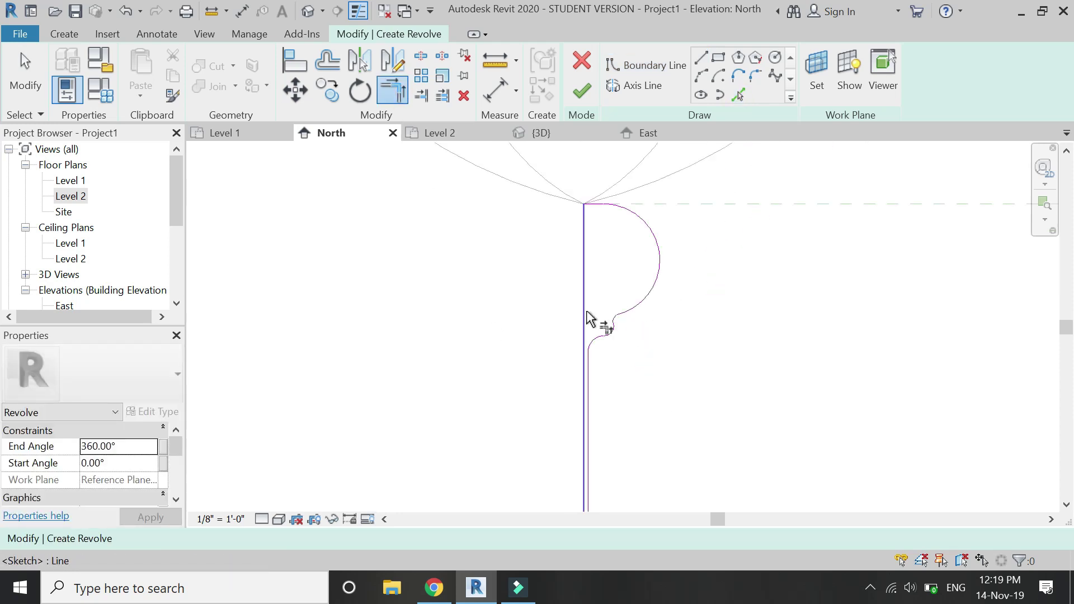
scroll(592, 319, "down", 2)
key("Escape")
key("Escape")
left_click(569, 134)
scroll(655, 407, "up", 2)
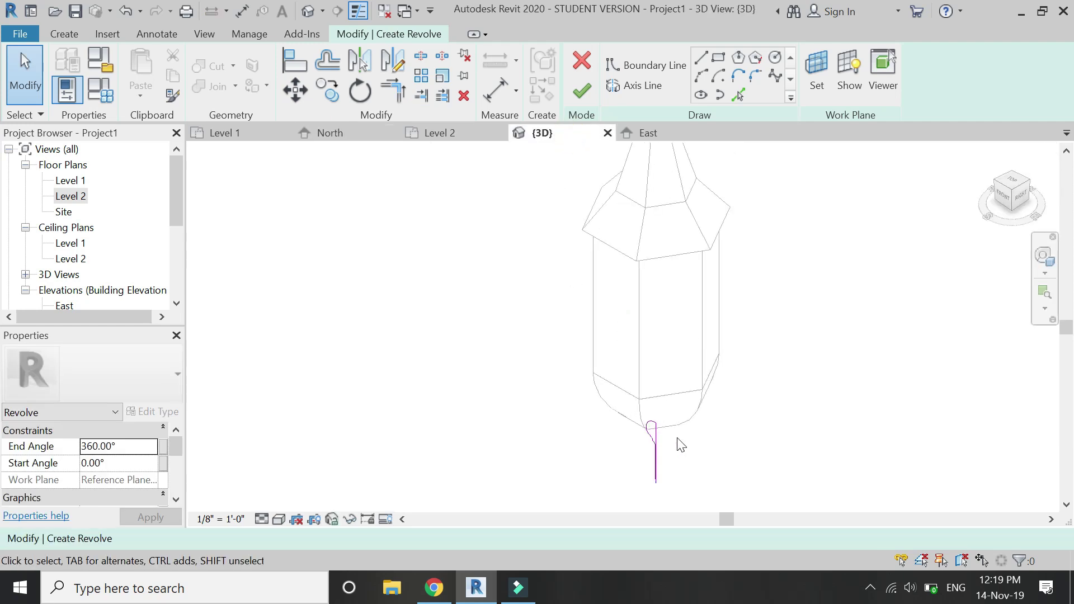
Finish the revolve into the ball-and-rod finial solid and complete the in-place model.
left_click(581, 94)
key("Escape")
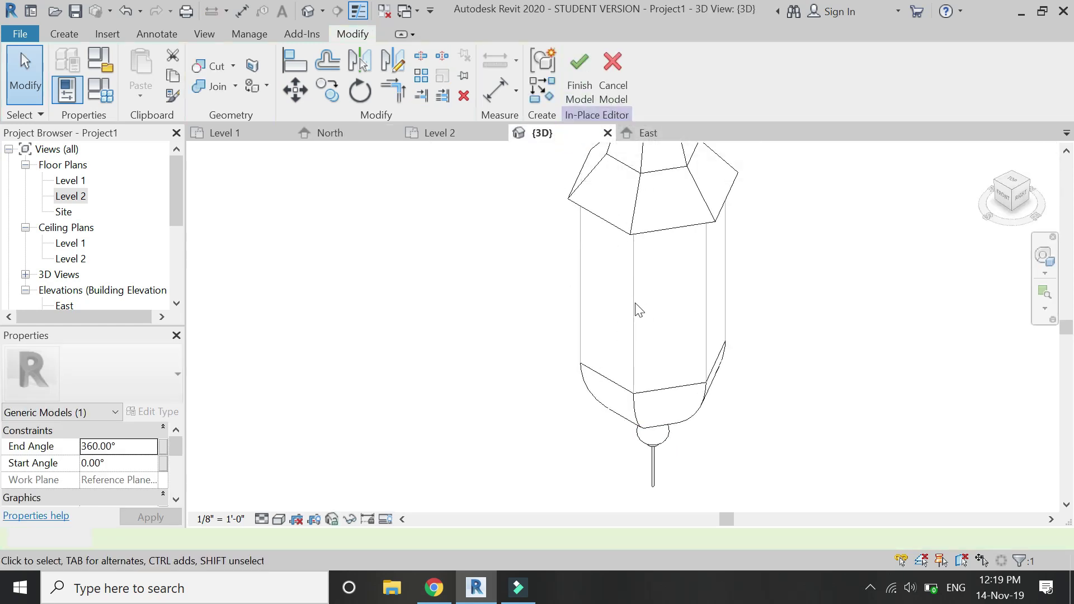
scroll(902, 299, "down", 2)
middle_click_drag(901, 300, 575, 160, "shift")
left_click(574, 90)
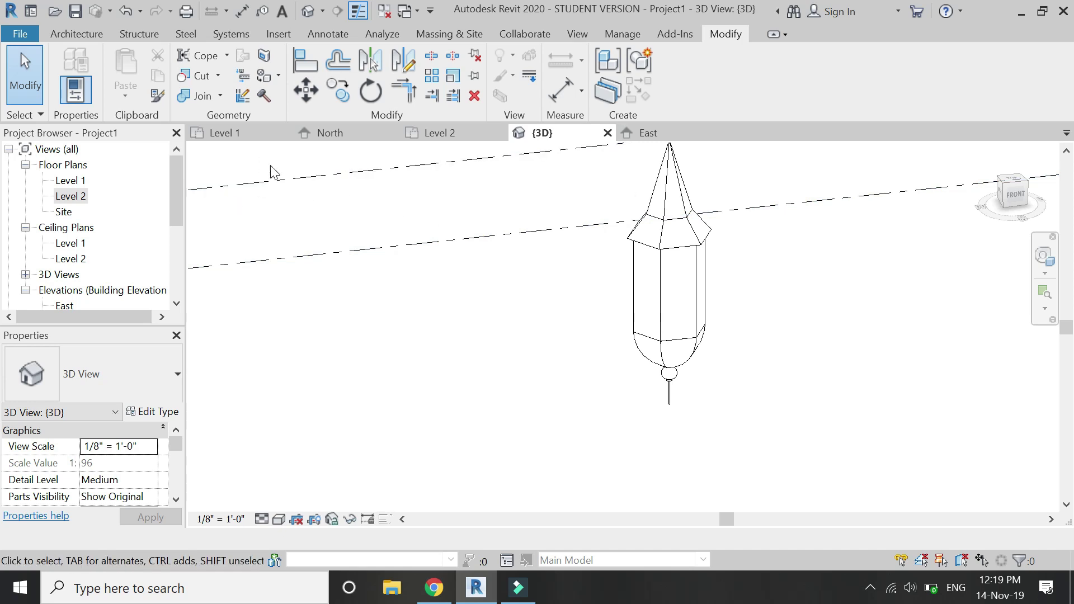
Switch the 3D view's visual style to Shaded.
left_click(1043, 255)
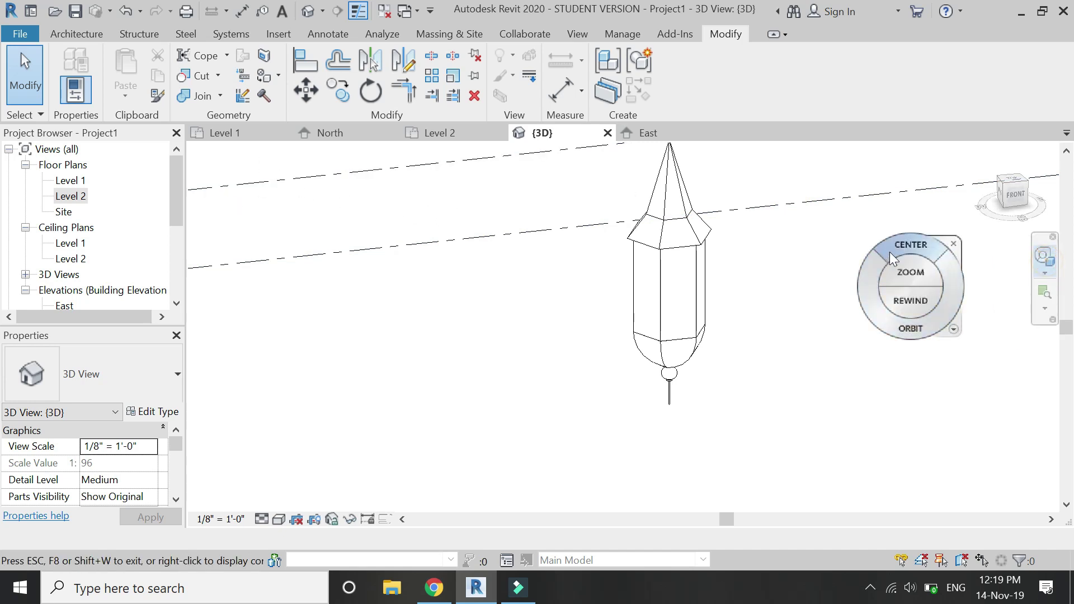
left_click(279, 519)
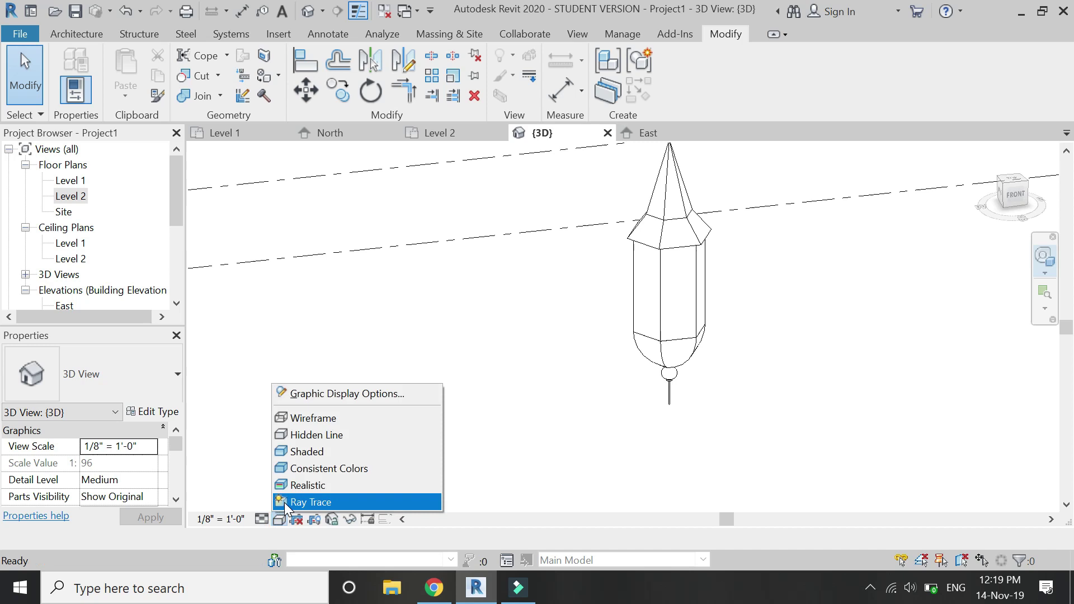
left_click(287, 450)
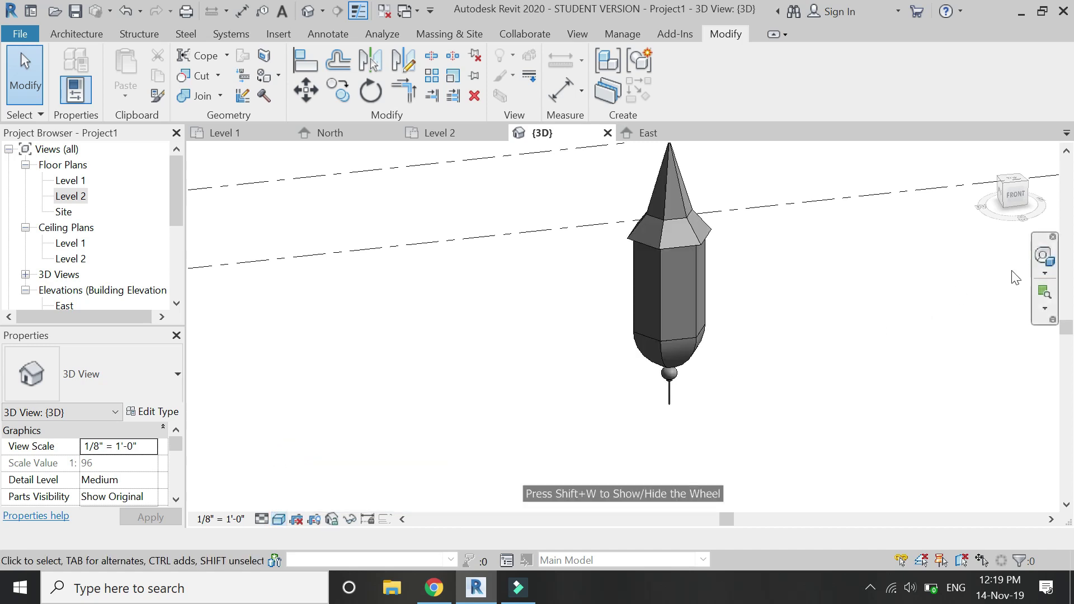
Orbit and pan the shaded lantern with the SteeringWheel to inspect it from several sides.
left_click(1044, 257)
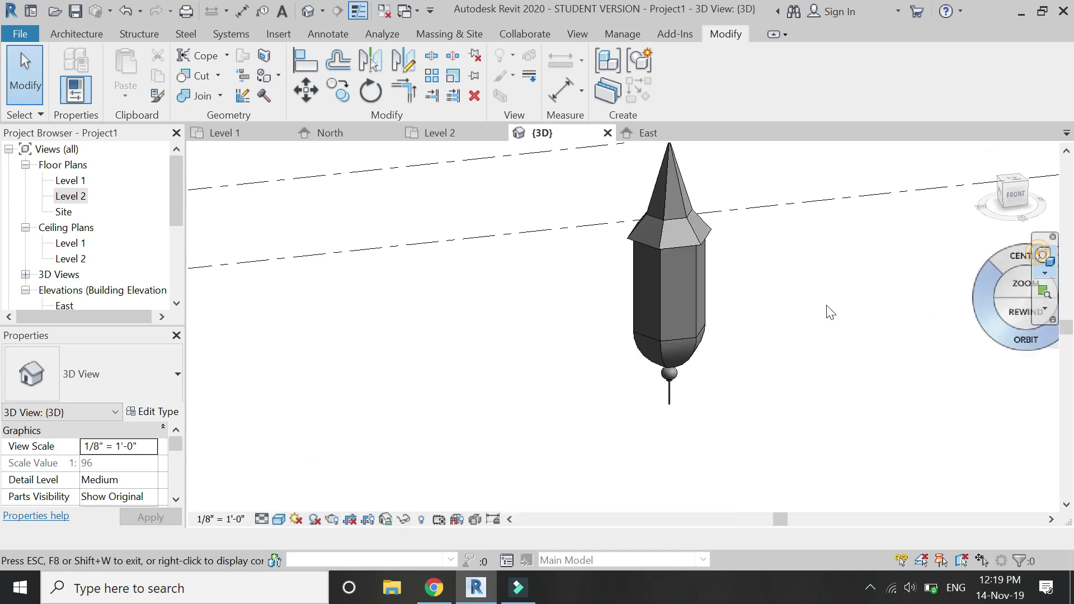
left_click(676, 315)
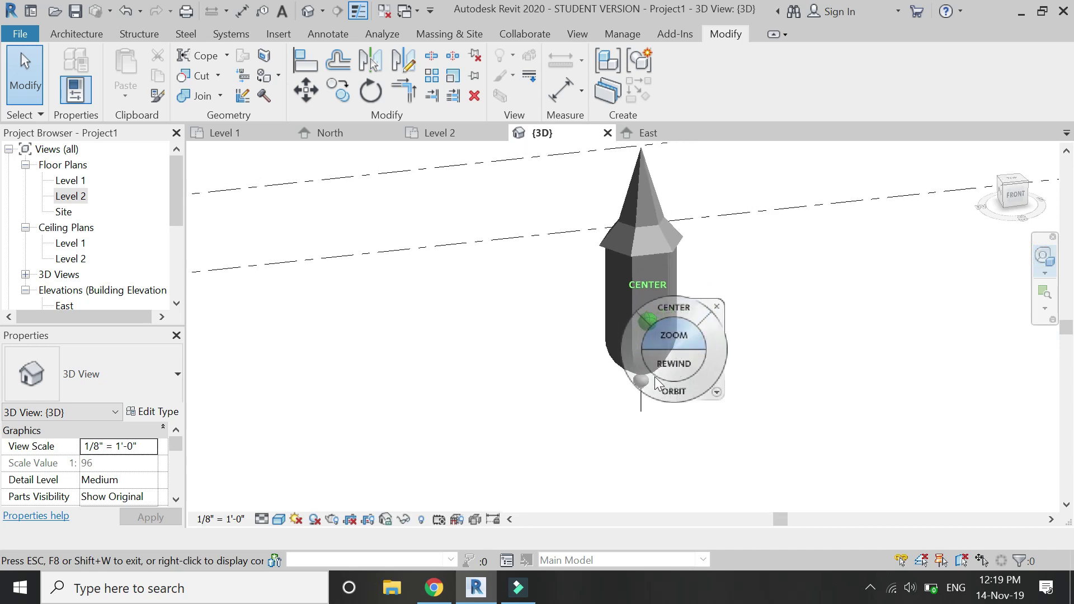
left_click_drag(657, 388, 753, 377)
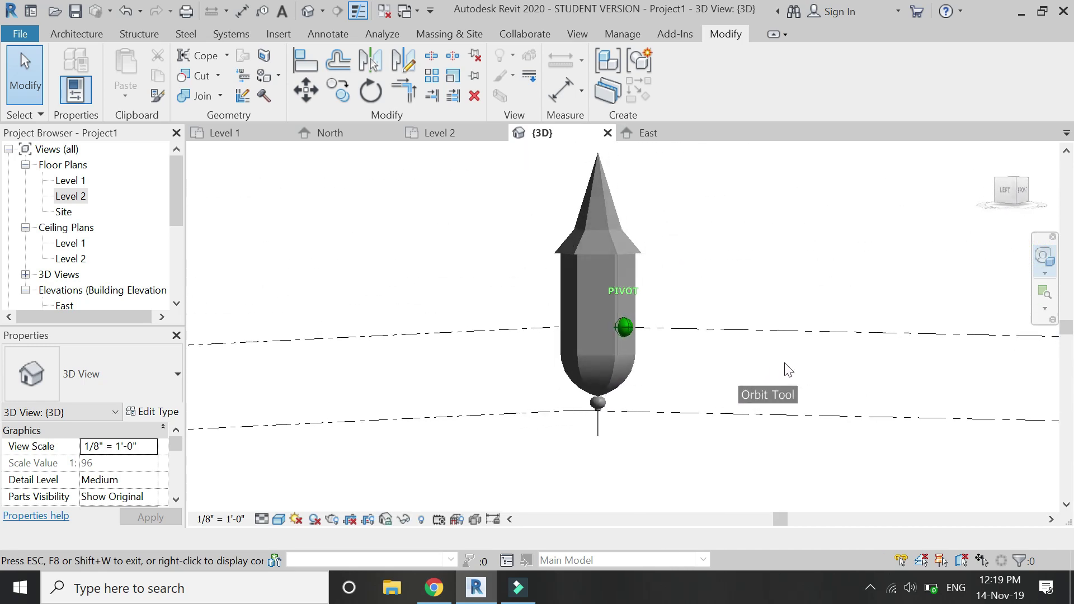
left_click_drag(753, 377, 484, 387)
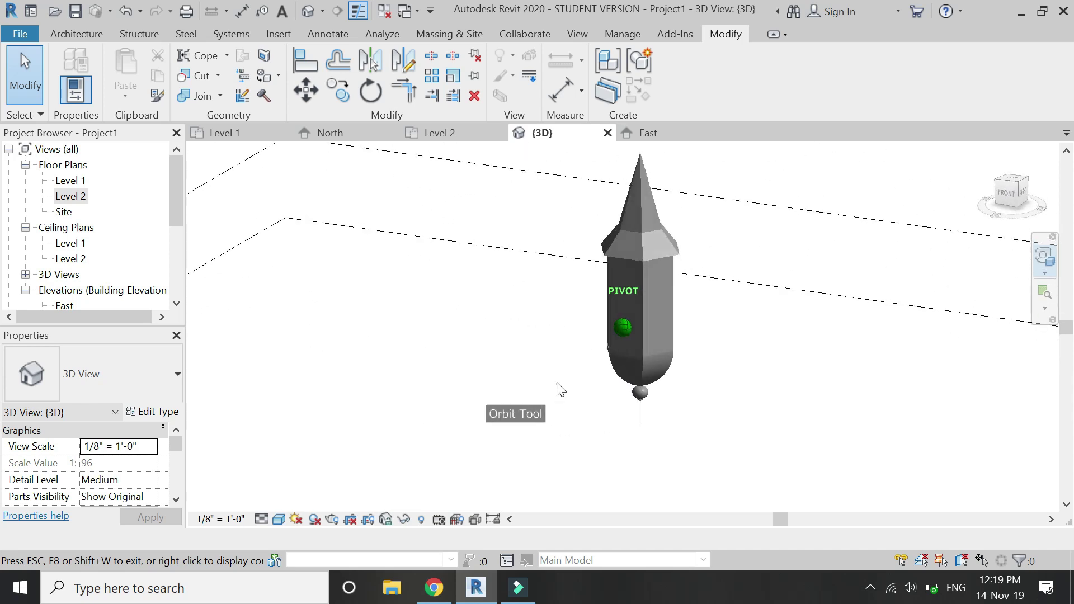
left_click_drag(483, 387, 710, 389)
key("Escape")
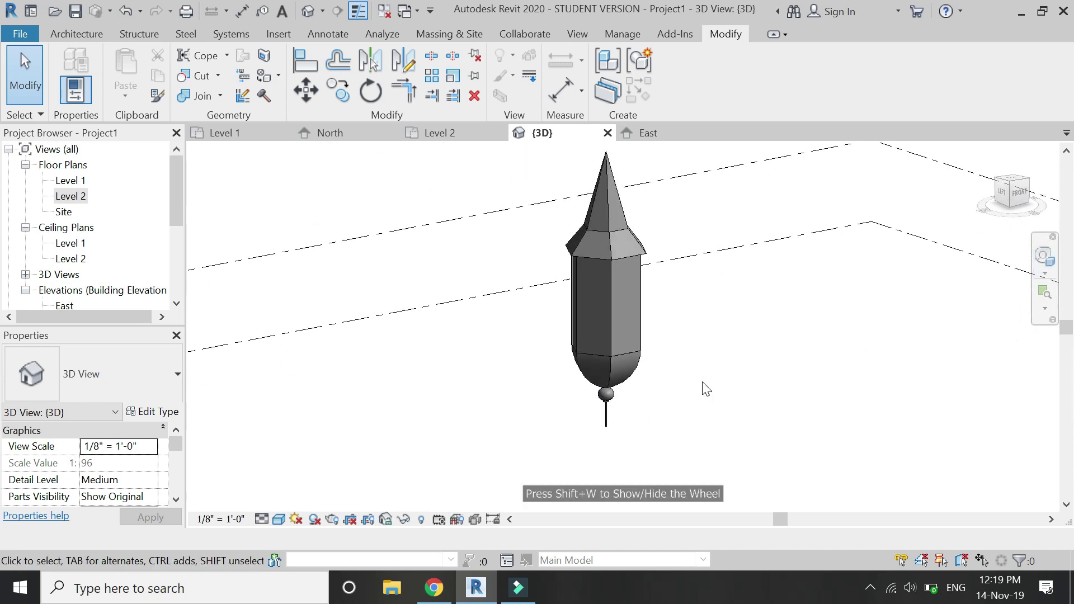
middle_click_drag(698, 400, 586, 309)
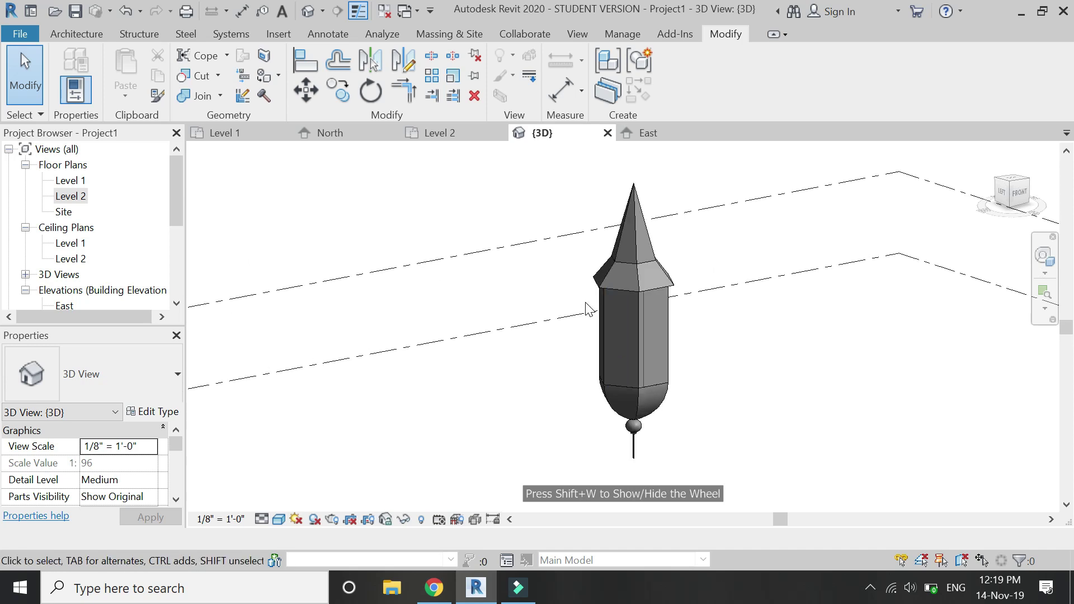